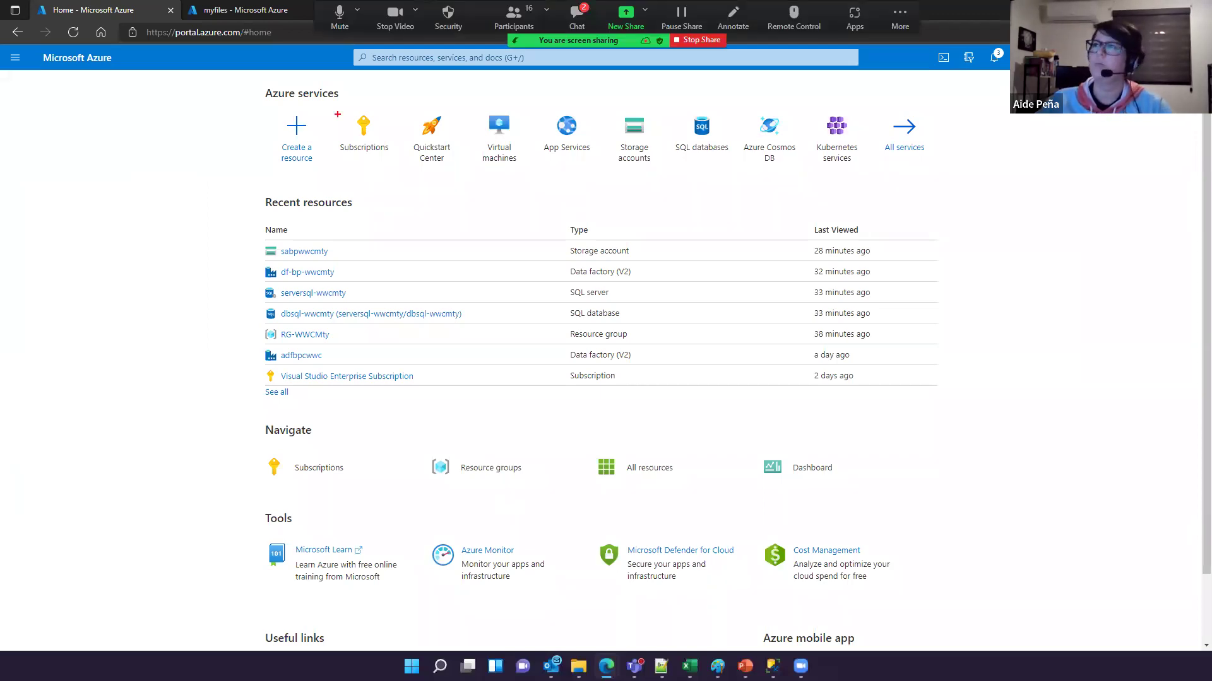
pyautogui.moveTo(361, 99)
pyautogui.mouseDown()
pyautogui.moveTo(337, 114)
pyautogui.moveTo(381, 120)
pyautogui.mouseUp()
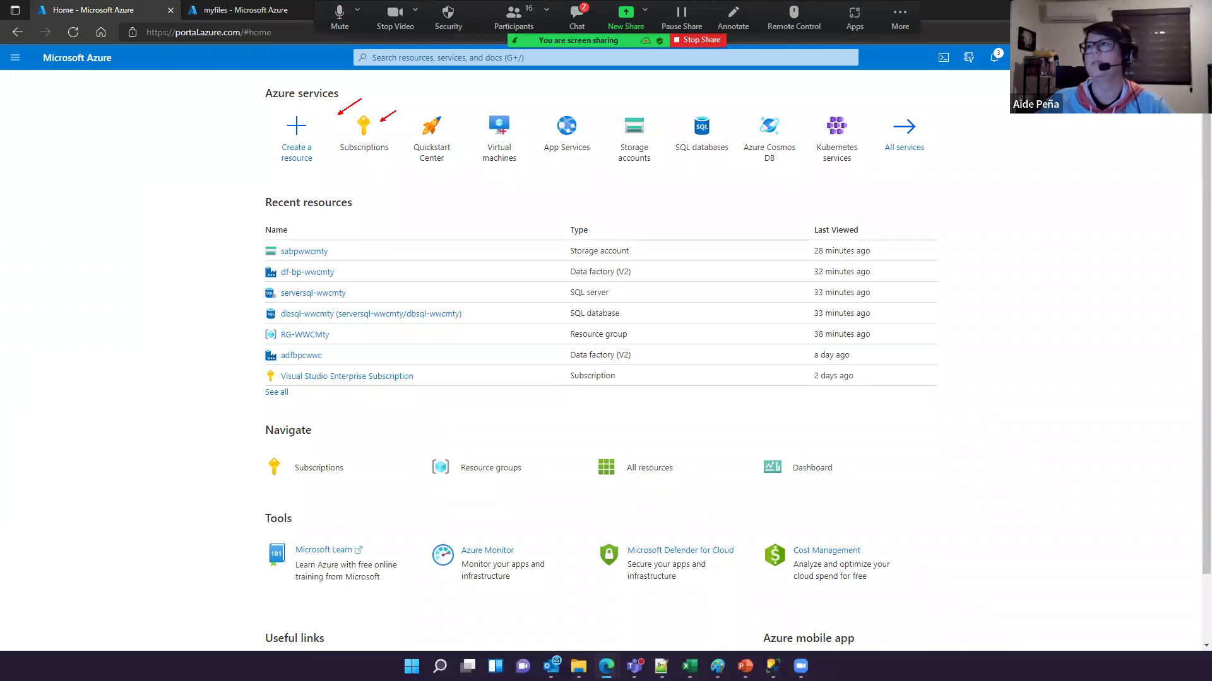
pyautogui.moveTo(471, 105)
pyautogui.mouseDown()
pyautogui.moveTo(667, 169)
pyautogui.moveTo(950, 168)
pyautogui.mouseUp()
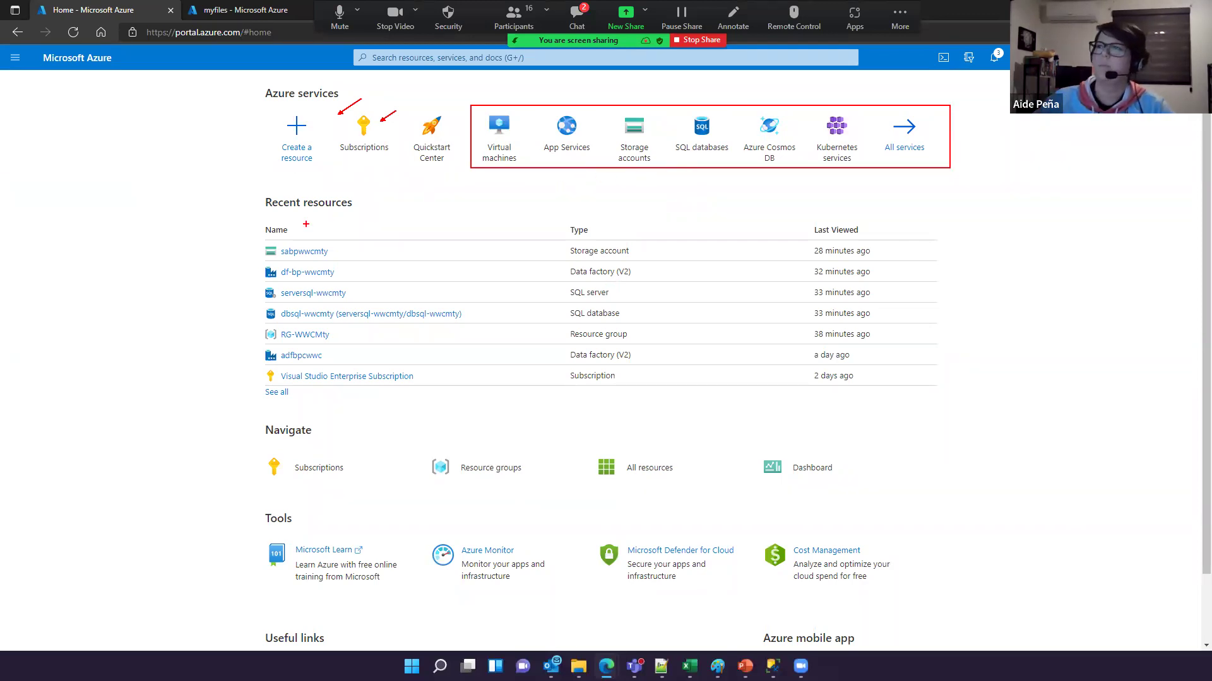
pyautogui.moveTo(245, 223)
pyautogui.mouseDown()
pyautogui.moveTo(483, 318)
pyautogui.moveTo(918, 397)
pyautogui.mouseUp()
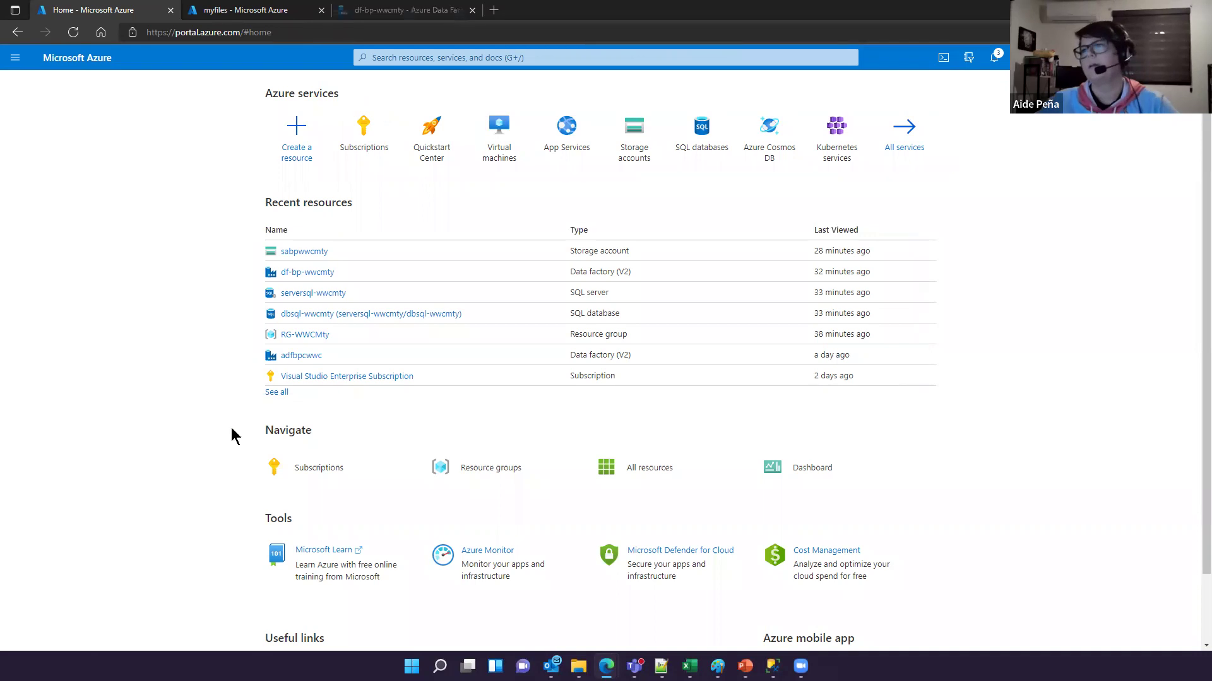
pyautogui.scroll(-1, 233, 433)
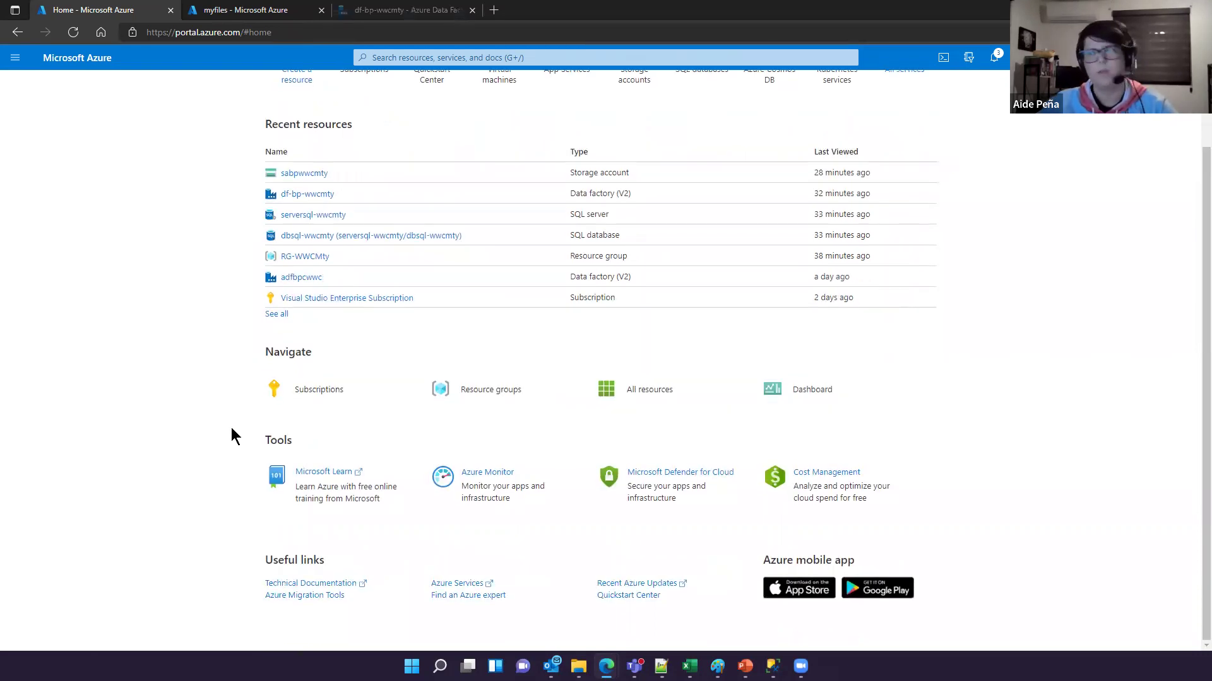
pyautogui.moveTo(259, 382); pyautogui.dragTo(588, 376)
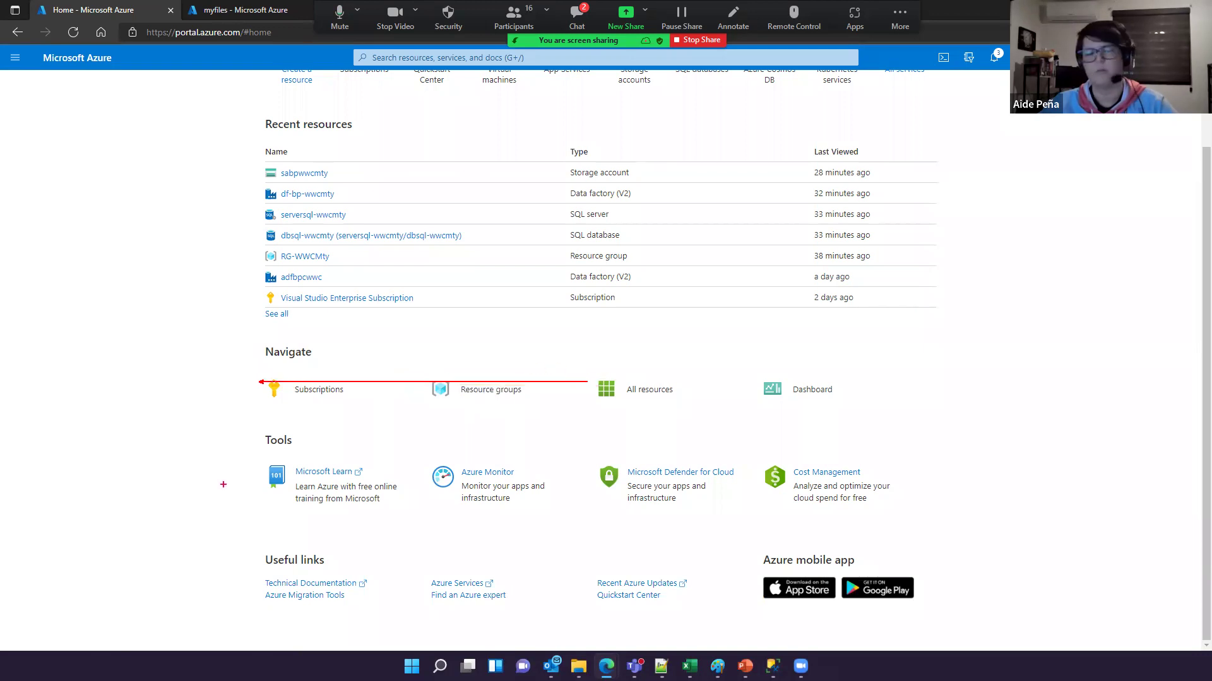
pyautogui.press('Escape')
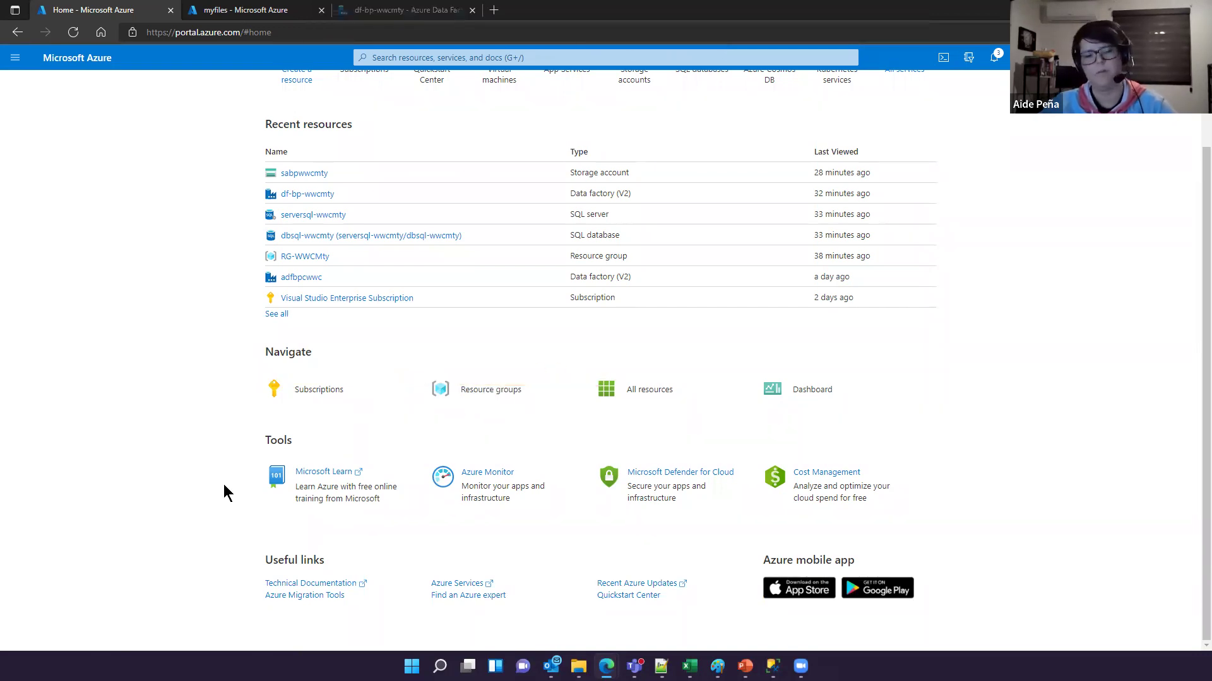
pyautogui.moveTo(247, 373); pyautogui.dragTo(876, 418)
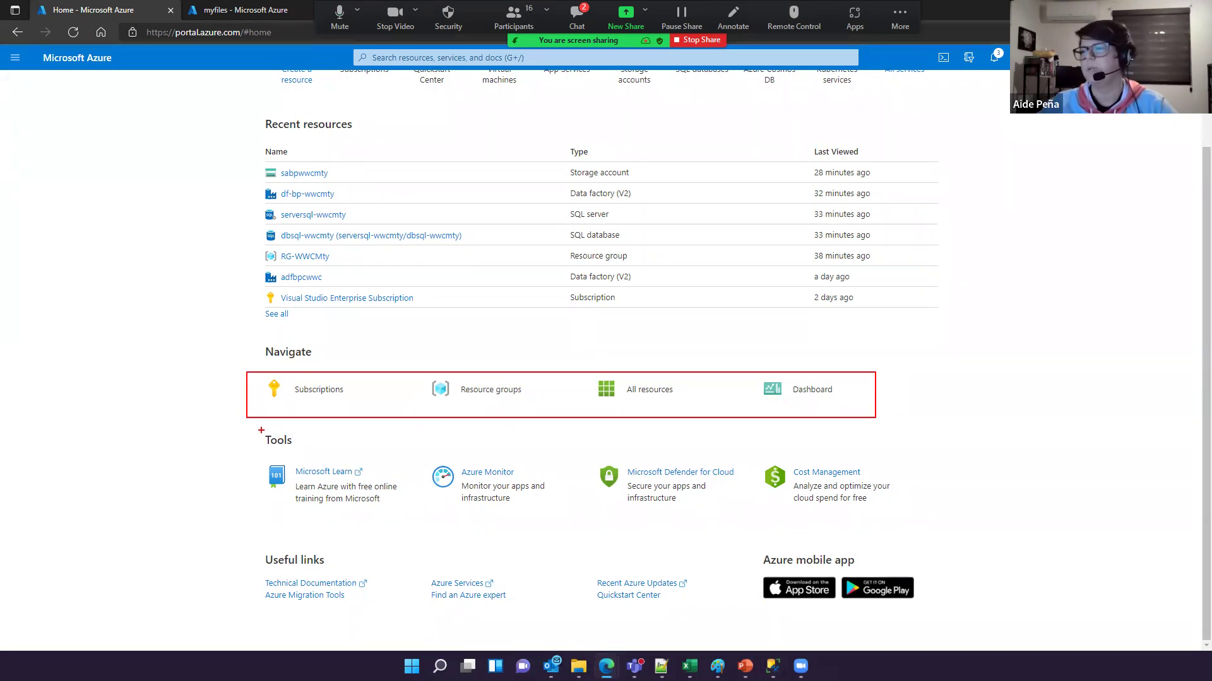
pyautogui.moveTo(258, 431)
pyautogui.mouseDown()
pyautogui.moveTo(771, 538)
pyautogui.moveTo(915, 537)
pyautogui.moveTo(925, 523)
pyautogui.mouseUp()
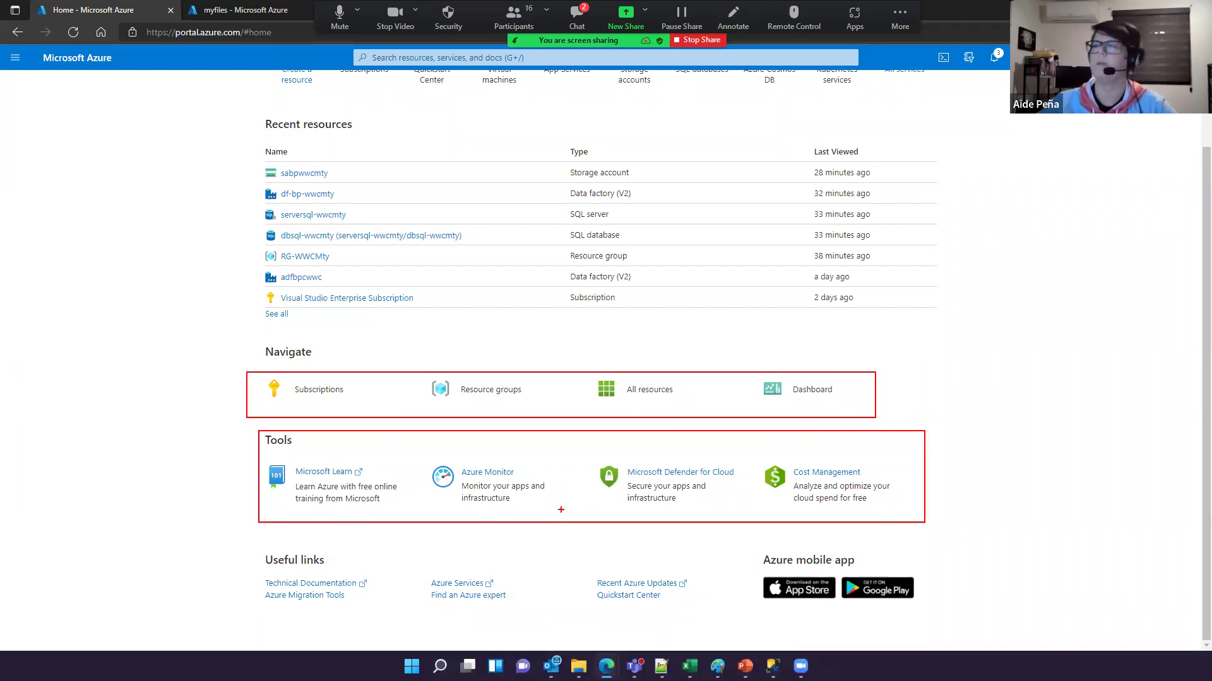
pyautogui.moveTo(898, 465); pyautogui.dragTo(952, 417)
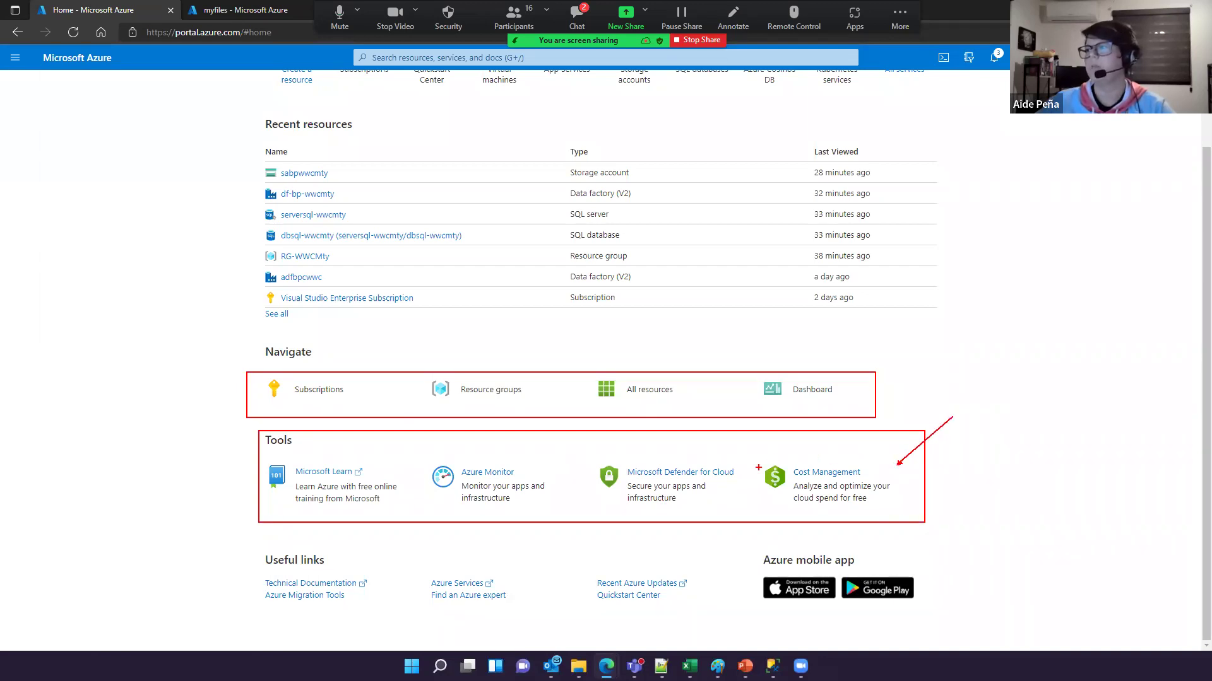
pyautogui.moveTo(755, 462); pyautogui.dragTo(898, 497)
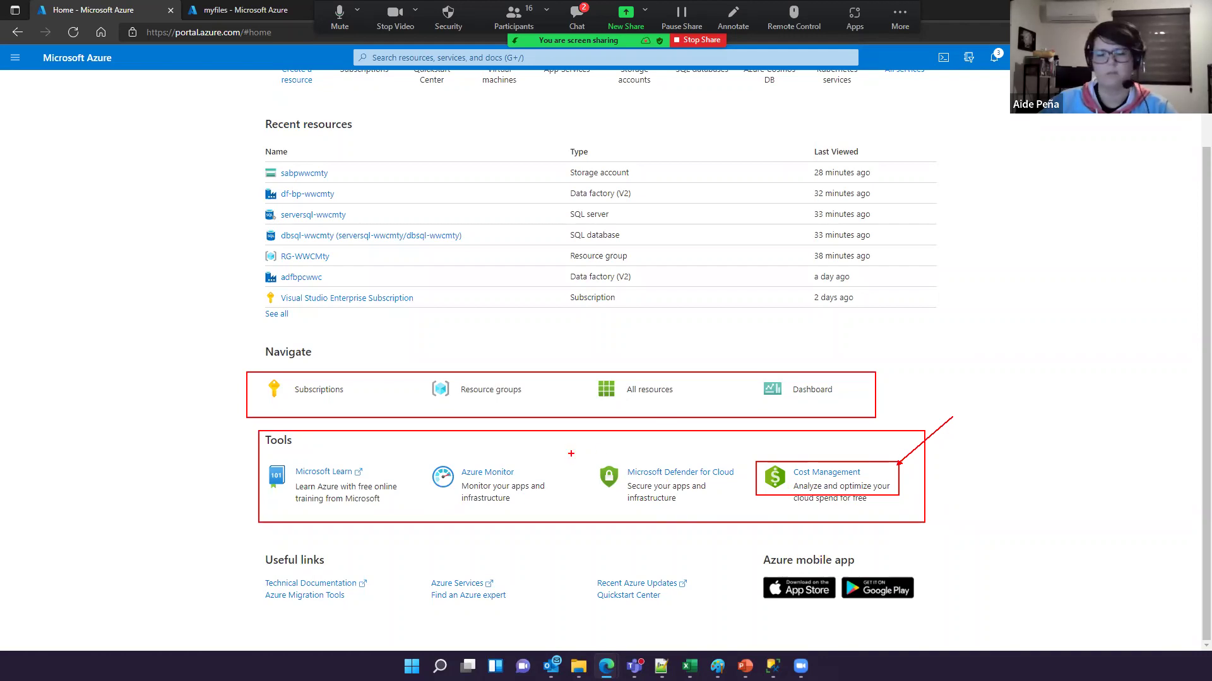
pyautogui.moveTo(593, 460)
pyautogui.mouseDown()
pyautogui.moveTo(634, 490)
pyautogui.moveTo(755, 512)
pyautogui.mouseUp()
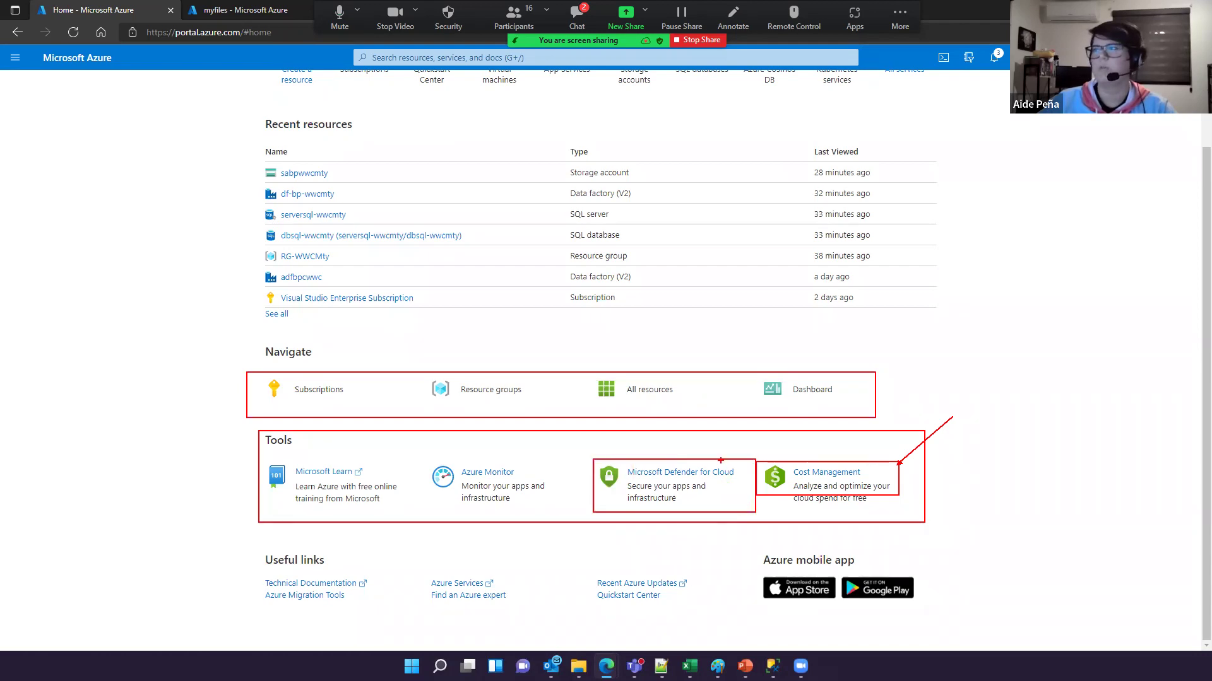
pyautogui.moveTo(729, 459); pyautogui.dragTo(759, 439)
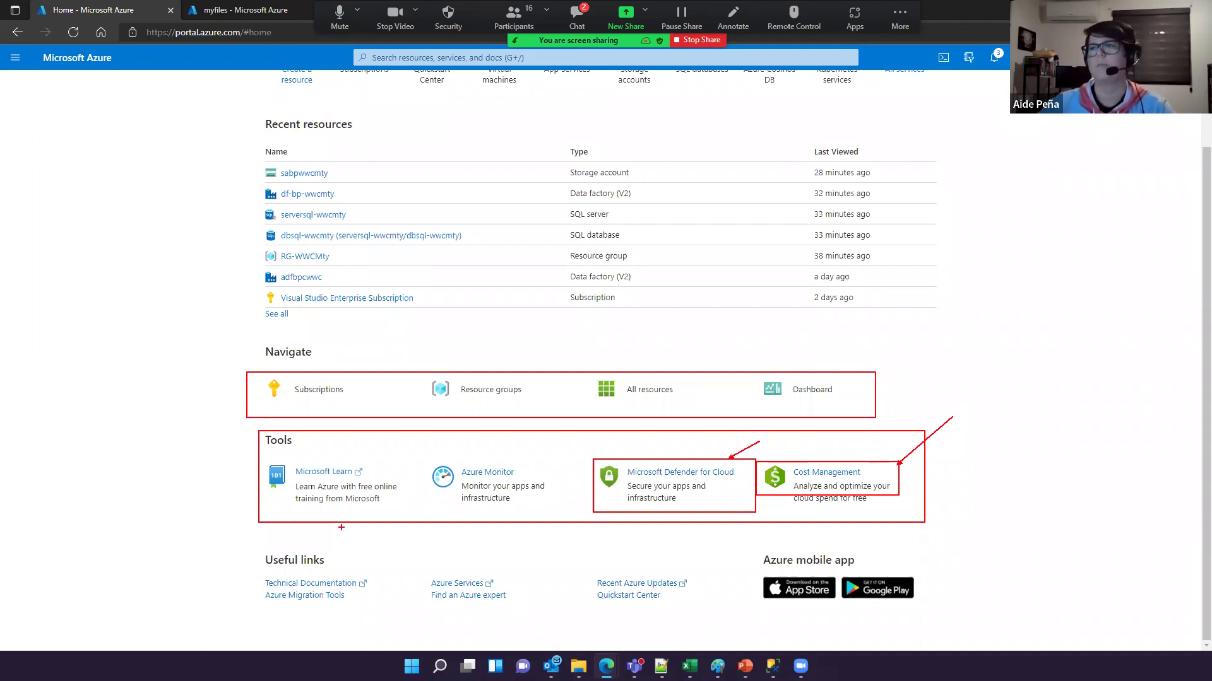
pyautogui.moveTo(422, 452); pyautogui.dragTo(411, 472)
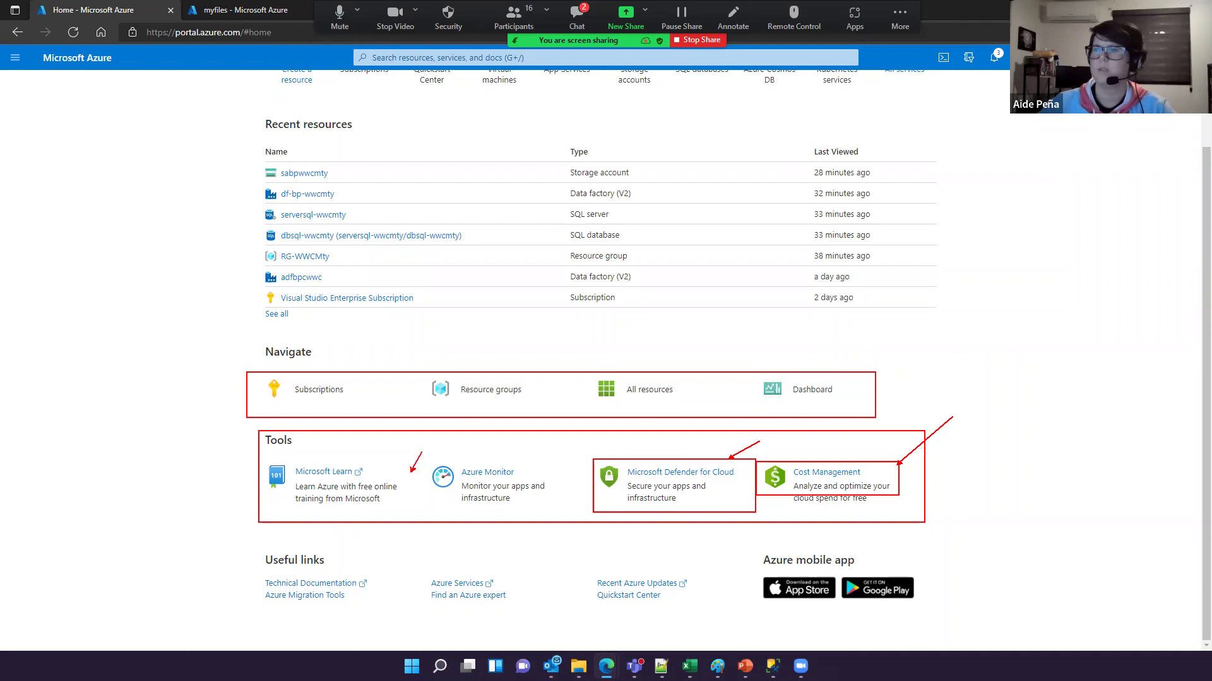
pyautogui.moveTo(430, 416); pyautogui.dragTo(375, 472)
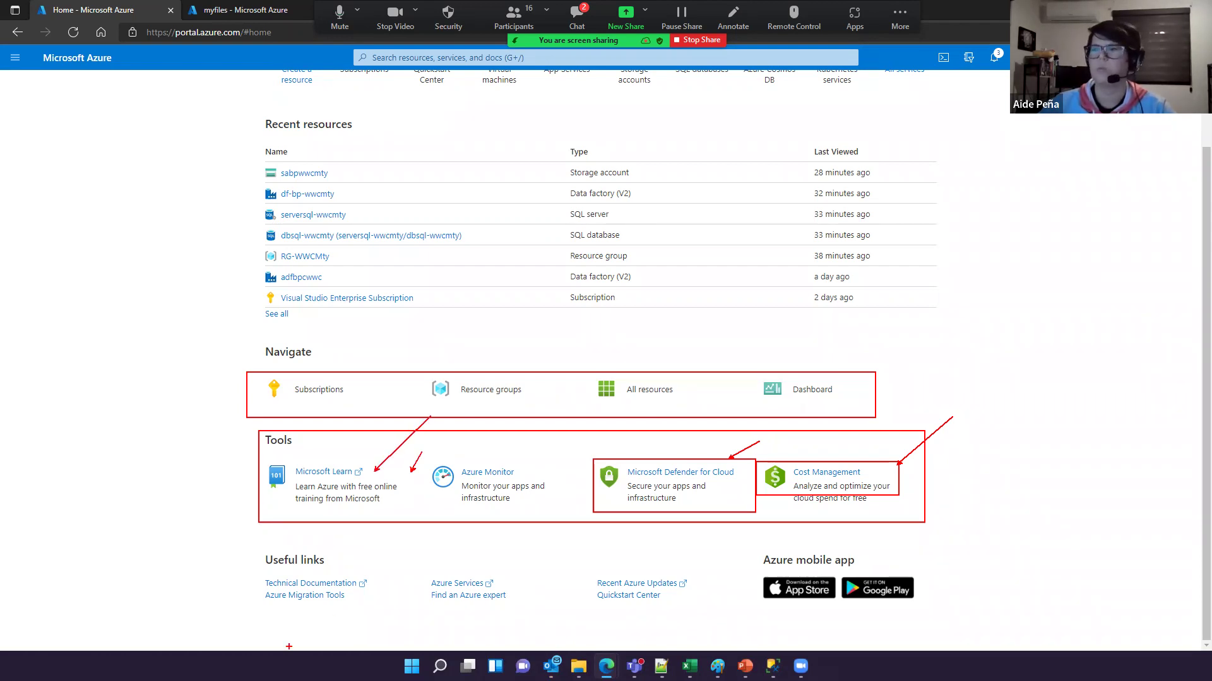
pyautogui.moveTo(424, 461); pyautogui.dragTo(558, 513)
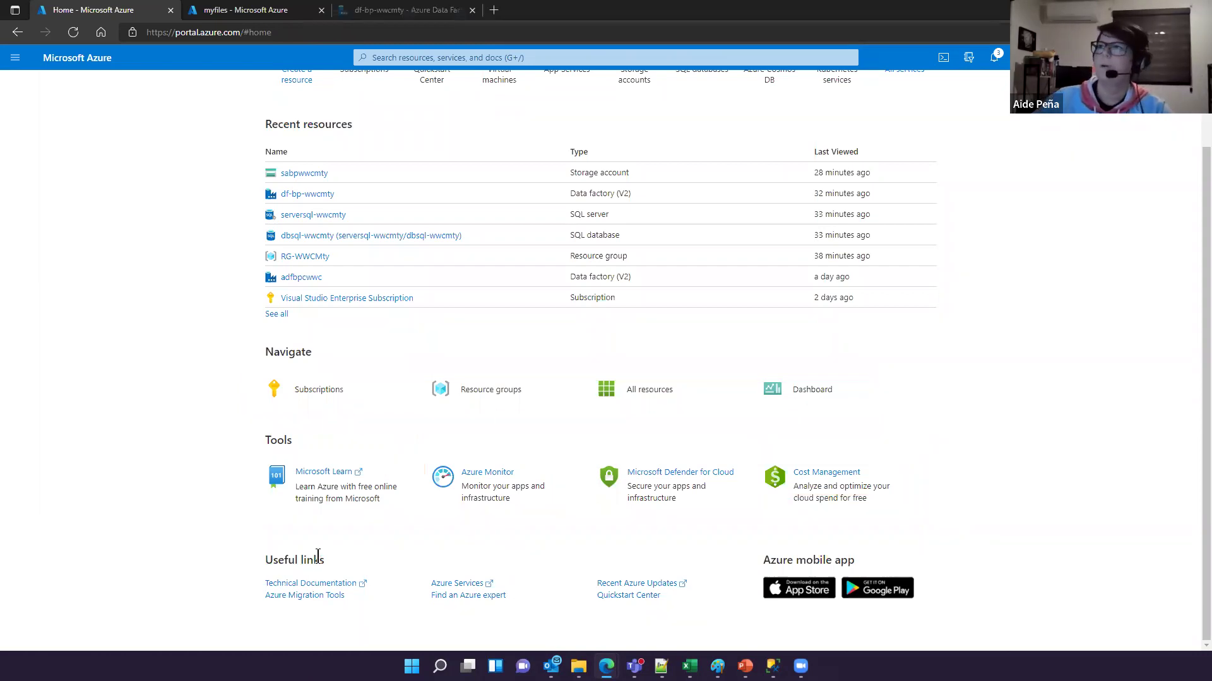
pyautogui.scroll(2, 319, 559)
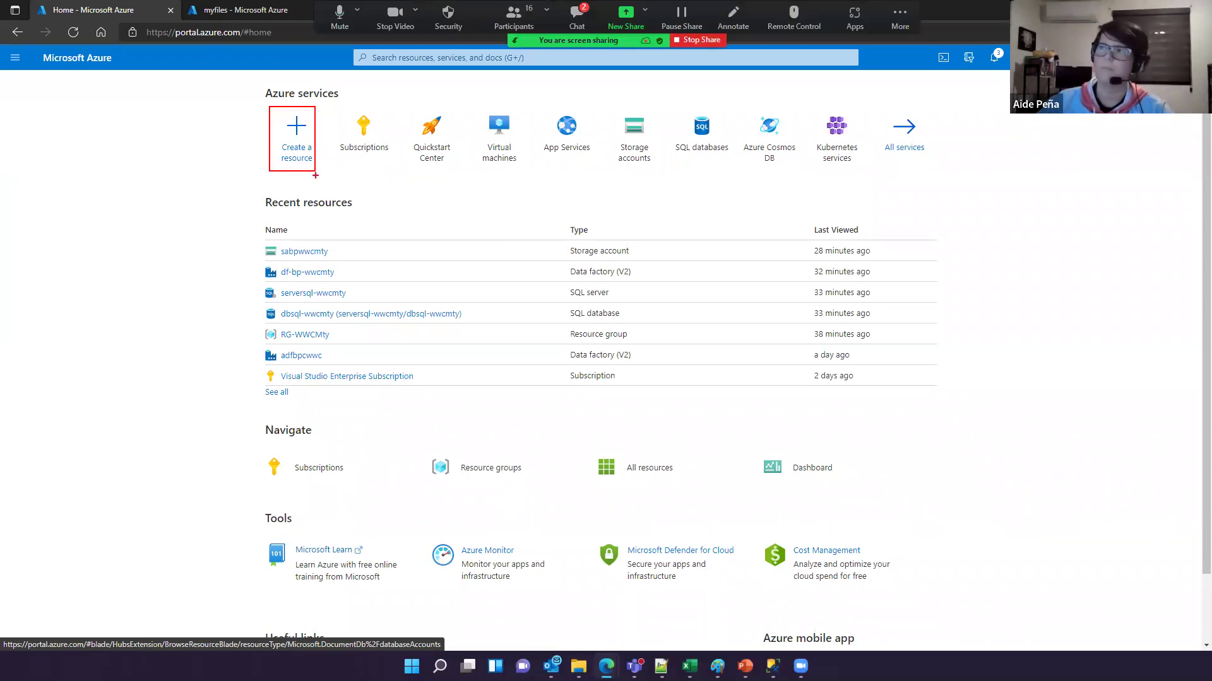
# Step: Open the Create a resource page listing popular products like SQL Database and Storage account
pyautogui.click(305, 158)
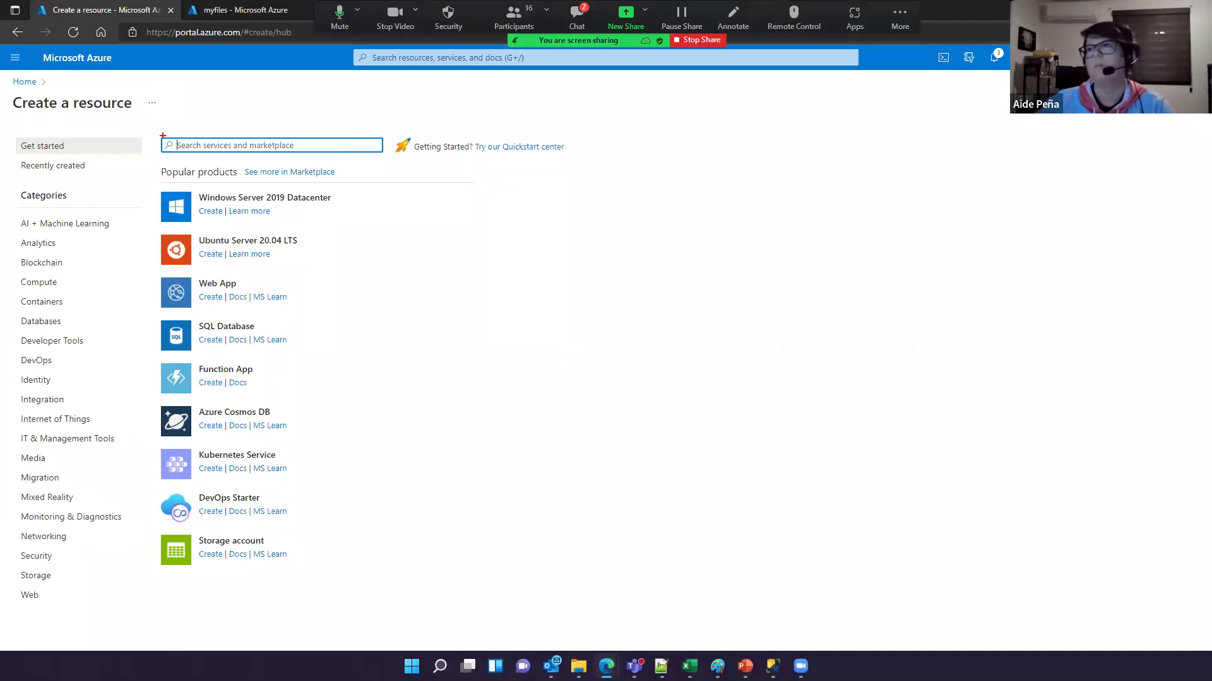
pyautogui.moveTo(156, 133); pyautogui.dragTo(393, 155)
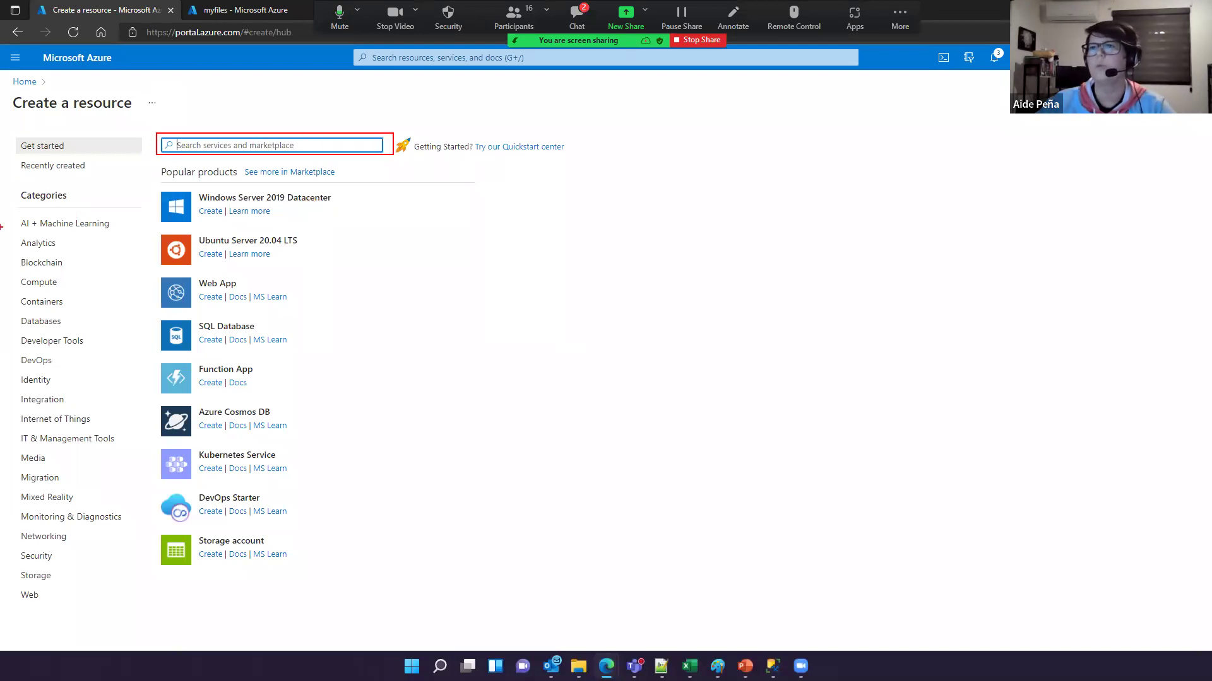
pyautogui.moveTo(14, 190)
pyautogui.mouseDown()
pyautogui.moveTo(80, 289)
pyautogui.moveTo(102, 568)
pyautogui.moveTo(147, 583)
pyautogui.moveTo(152, 604)
pyautogui.mouseUp()
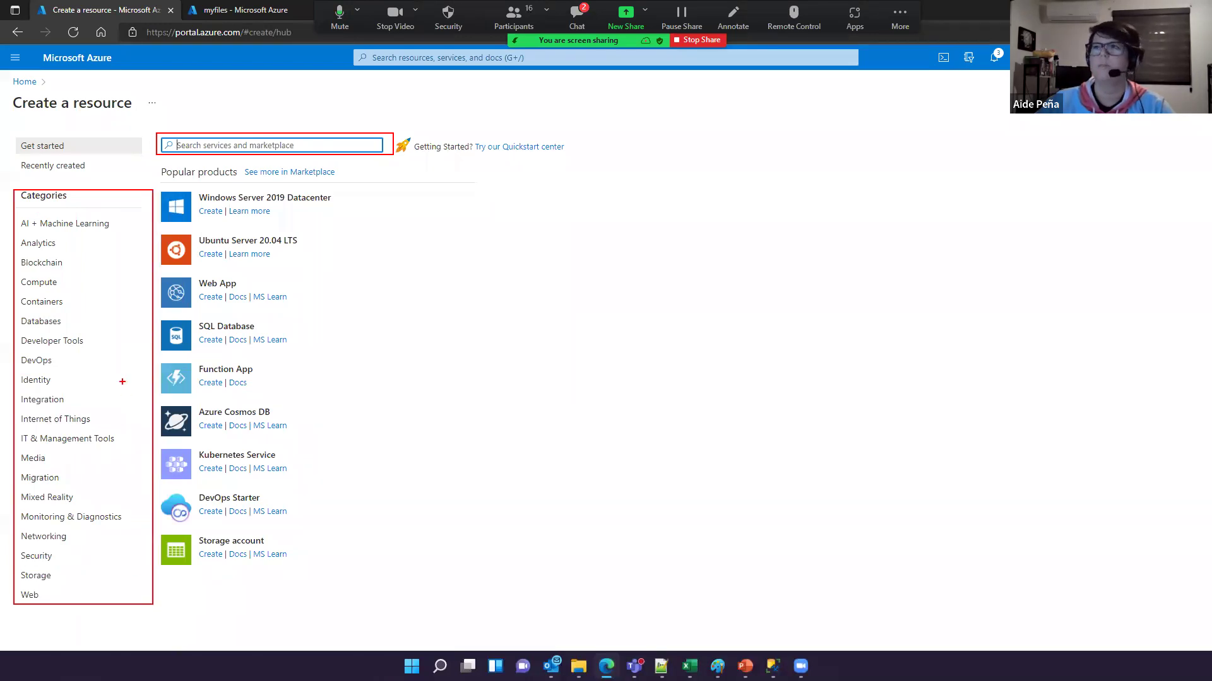
pyautogui.moveTo(118, 214)
pyautogui.mouseDown()
pyautogui.moveTo(150, 205)
pyautogui.moveTo(80, 241)
pyautogui.mouseUp()
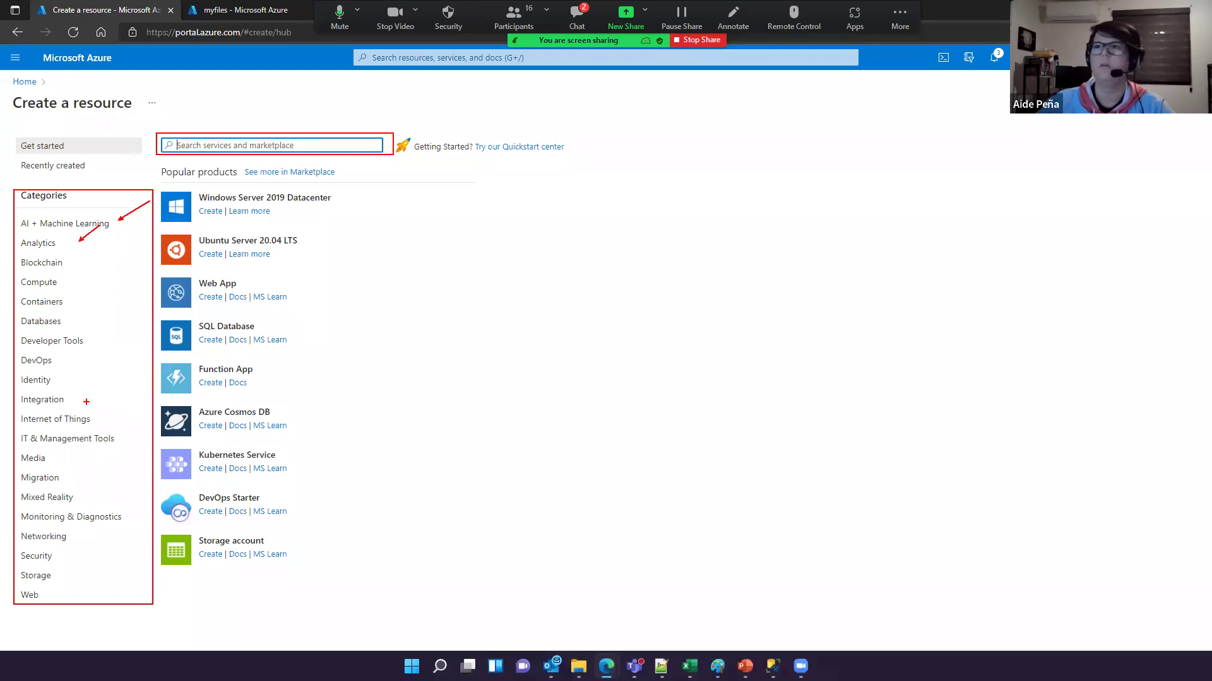
pyautogui.moveTo(11, 309); pyautogui.dragTo(132, 330)
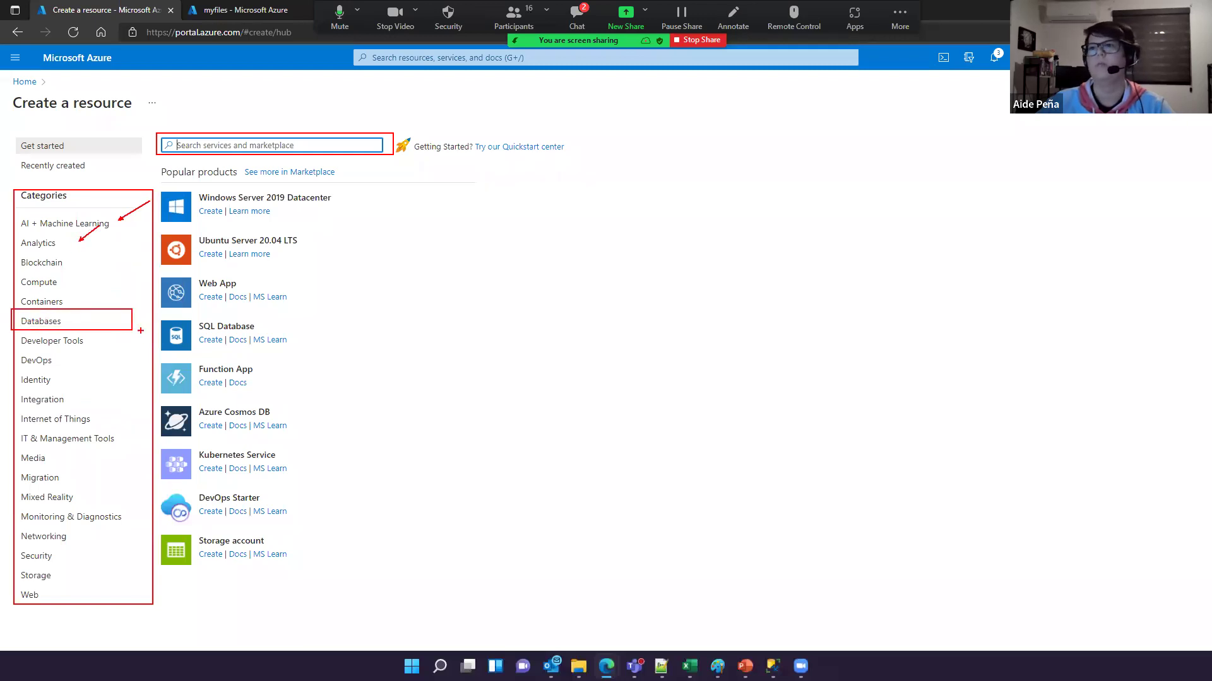
pyautogui.moveTo(18, 565)
pyautogui.mouseDown()
pyautogui.moveTo(109, 592)
pyautogui.moveTo(124, 580)
pyautogui.mouseUp()
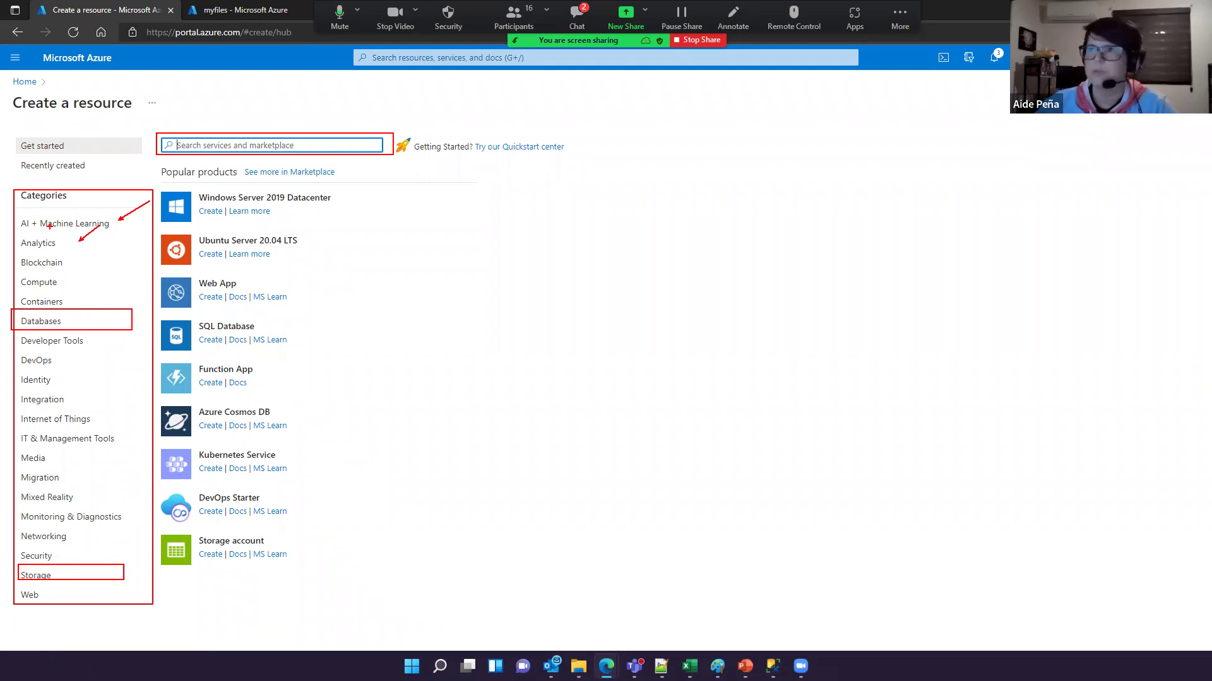
pyautogui.hotkey('alt', 's')
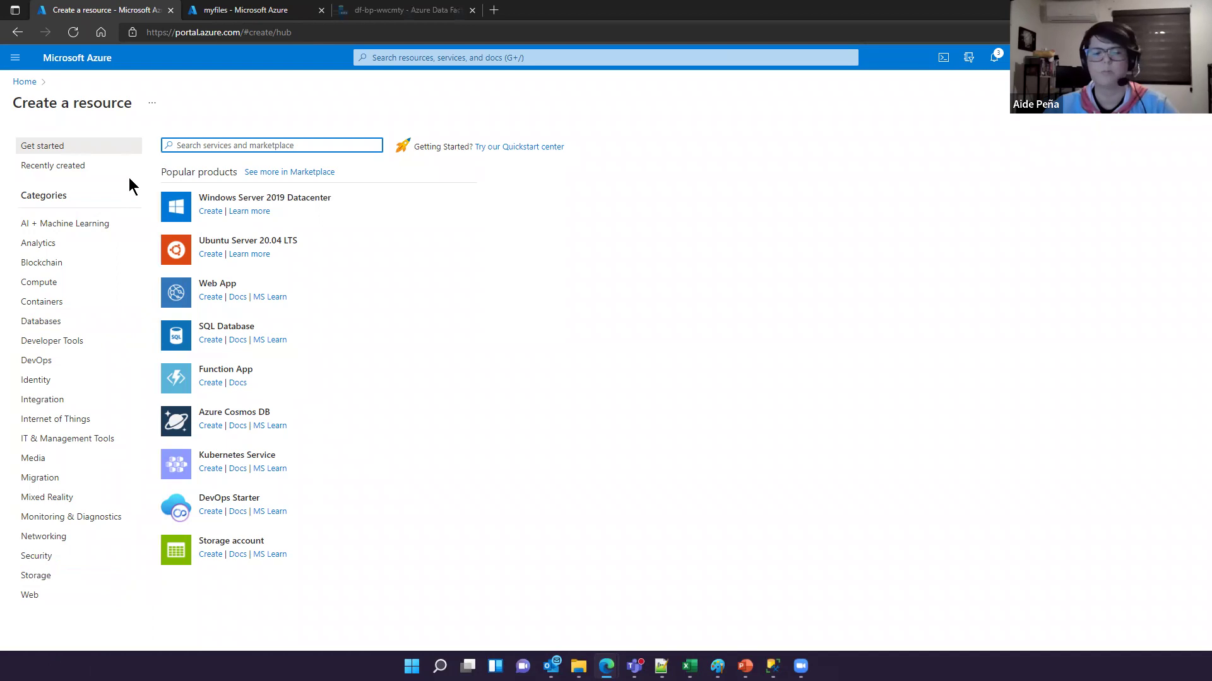
pyautogui.hotkey('alt', 's')
pyautogui.moveTo(147, 158)
pyautogui.mouseDown()
pyautogui.moveTo(387, 477)
pyautogui.moveTo(414, 574)
pyautogui.mouseUp()
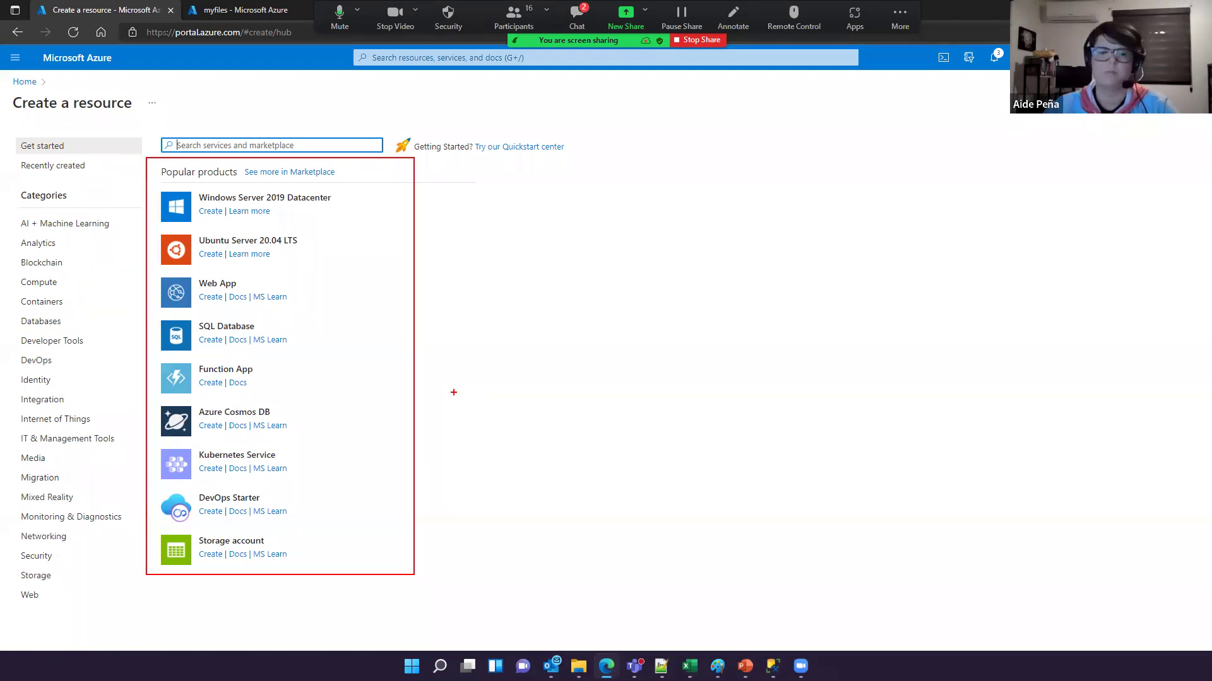
pyautogui.press('Escape')
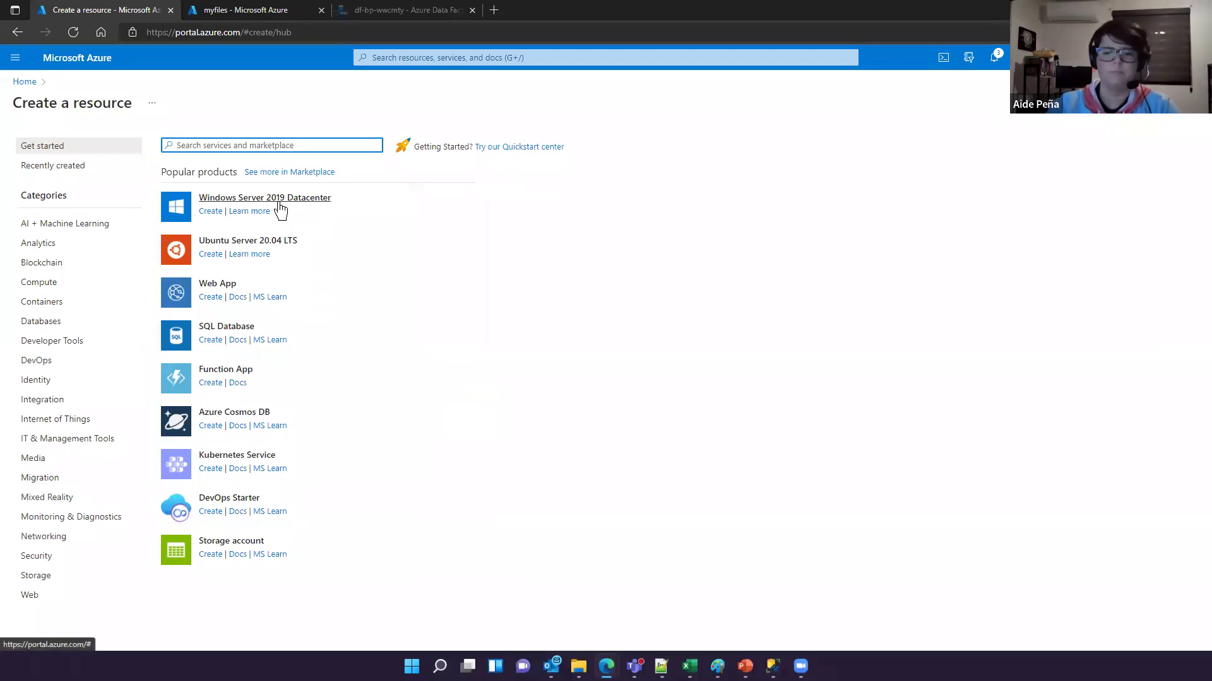
# Step: Search the marketplace for 'storage account' and open the Storage account product page
pyautogui.write('st')
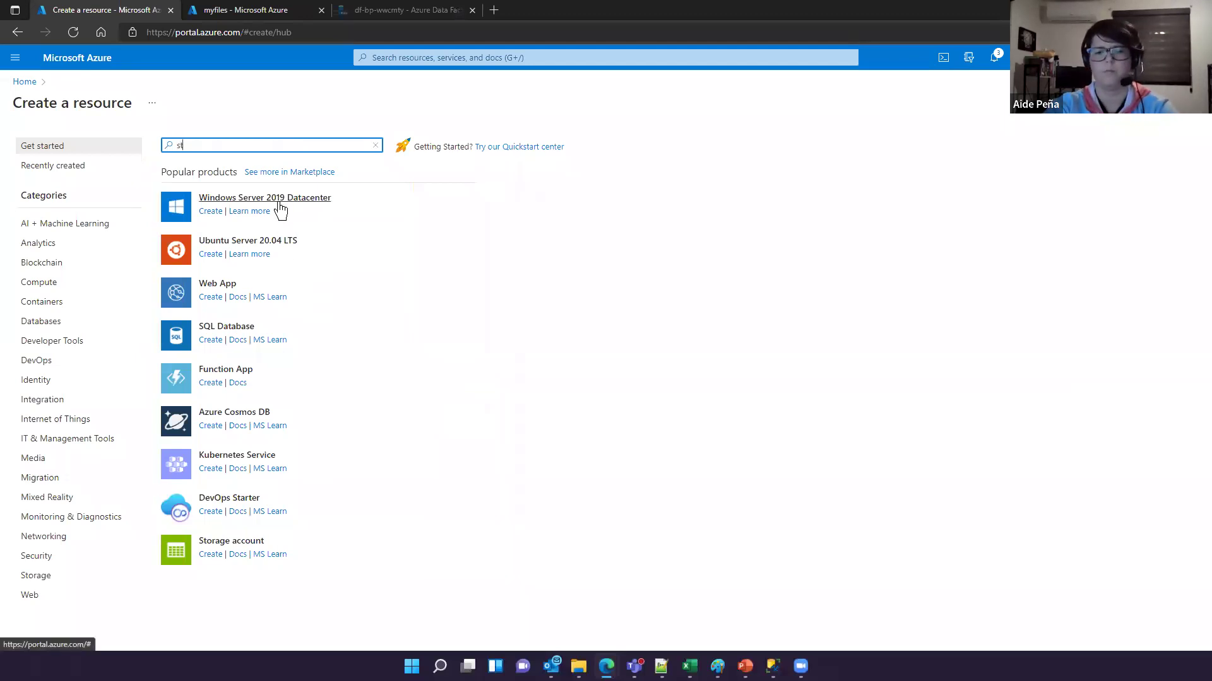
pyautogui.write('iorage')
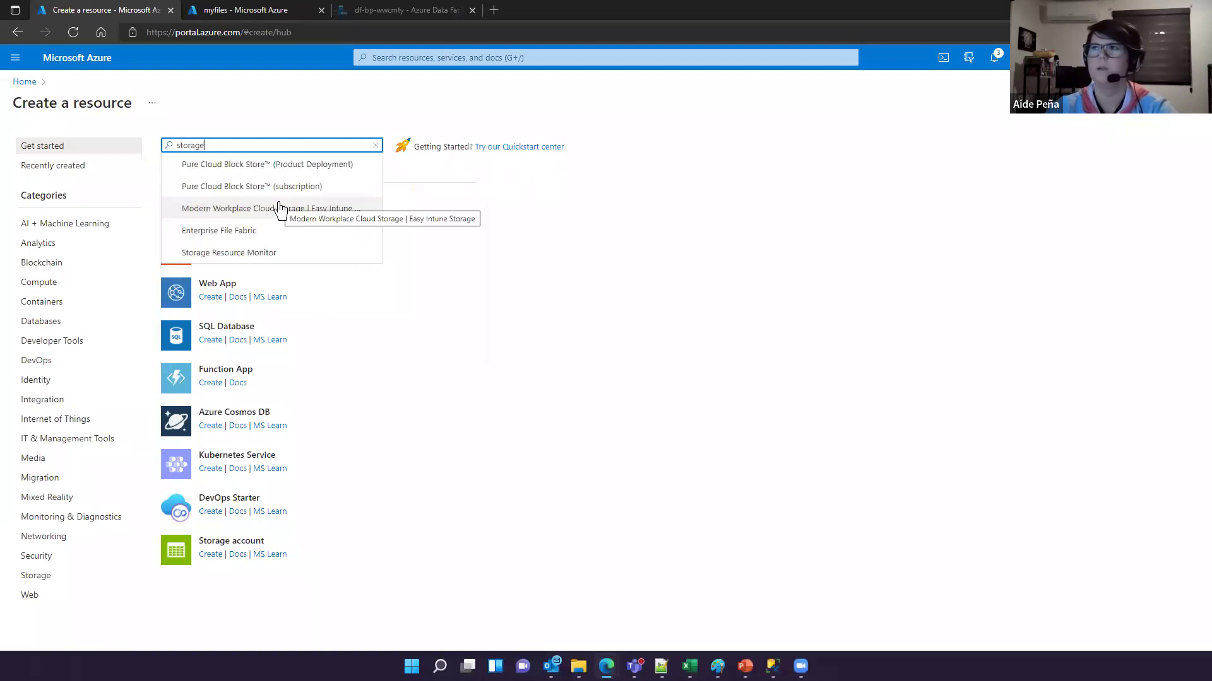
pyautogui.write(' a')
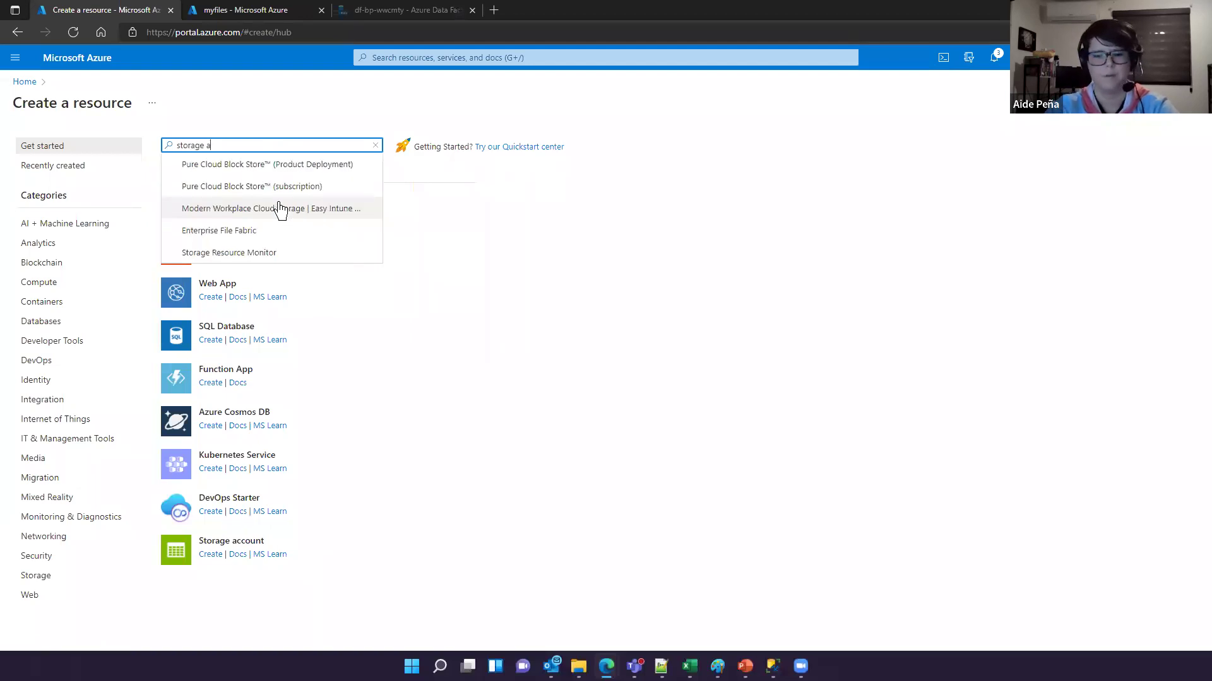
pyautogui.write('ccout')
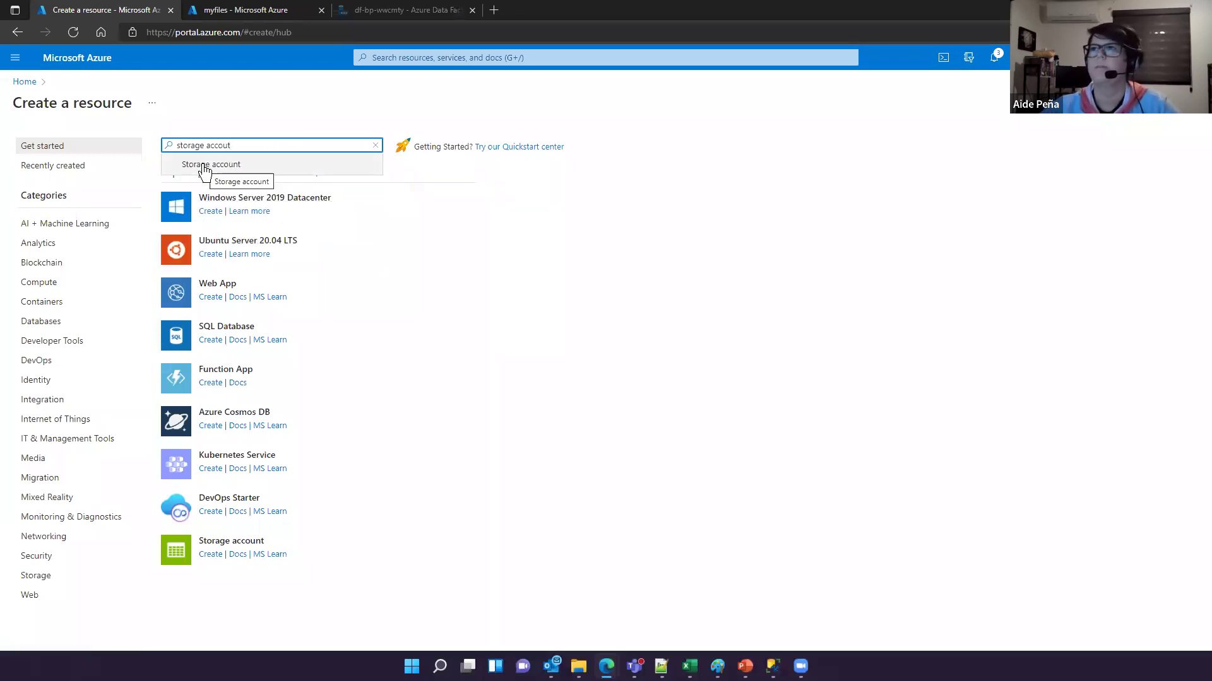
pyautogui.click(204, 165)
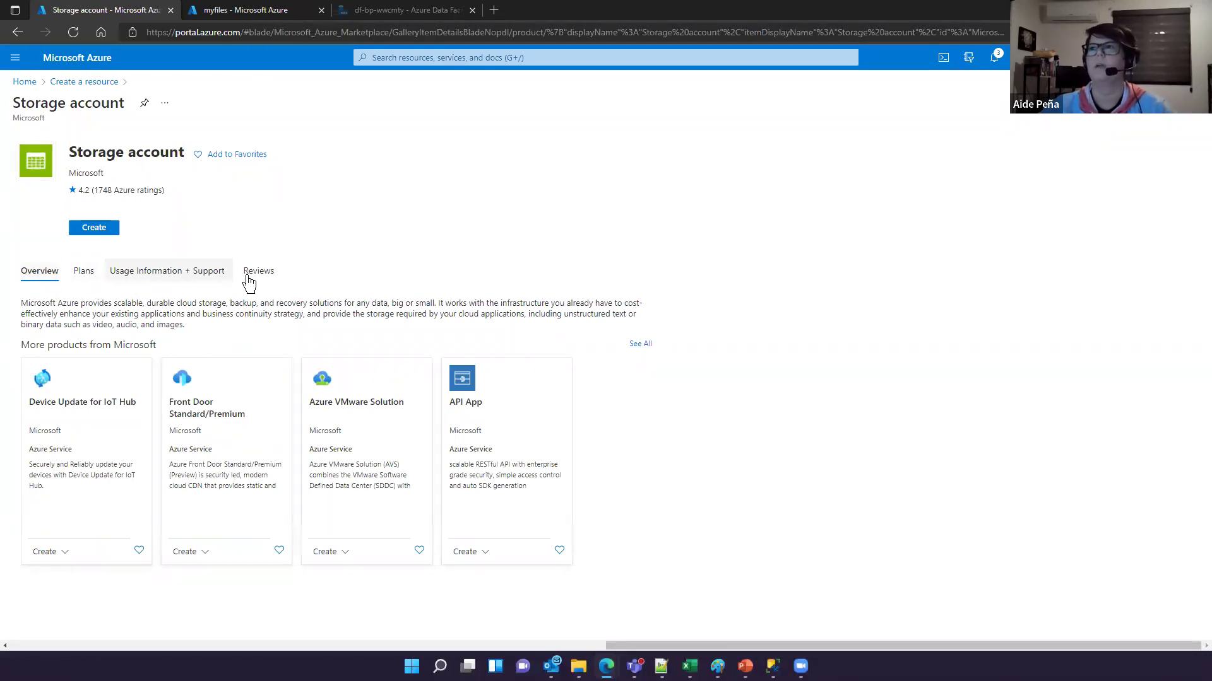
pyautogui.click(183, 275)
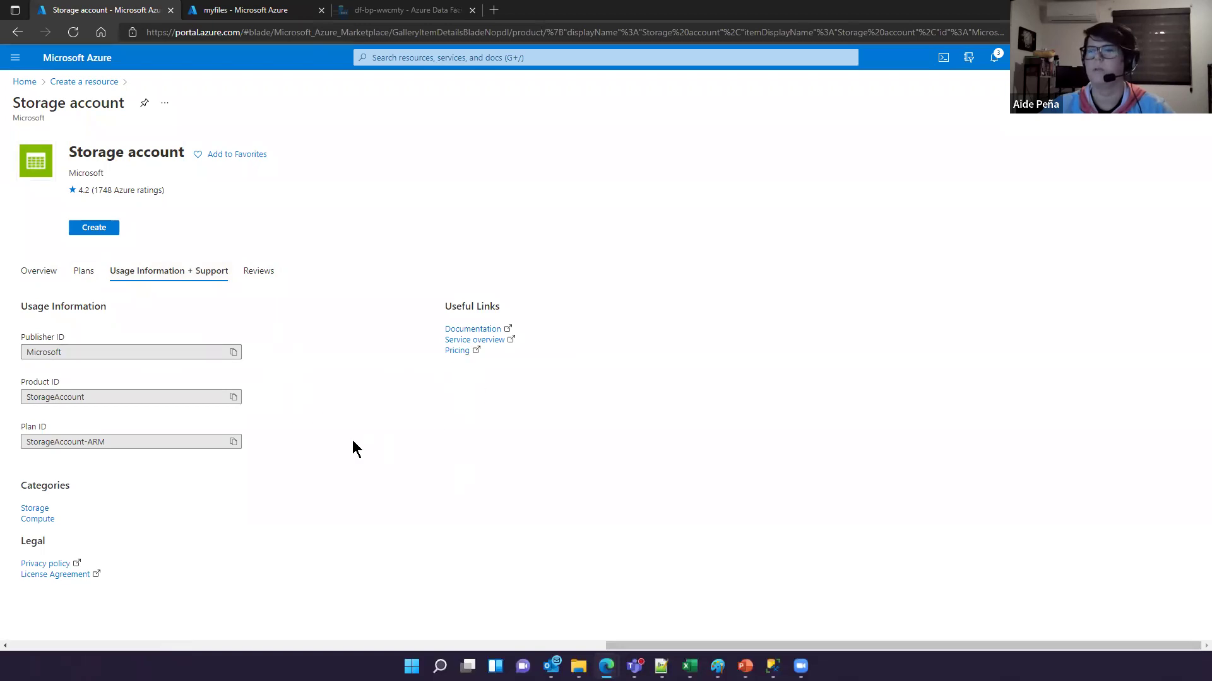
pyautogui.click(82, 271)
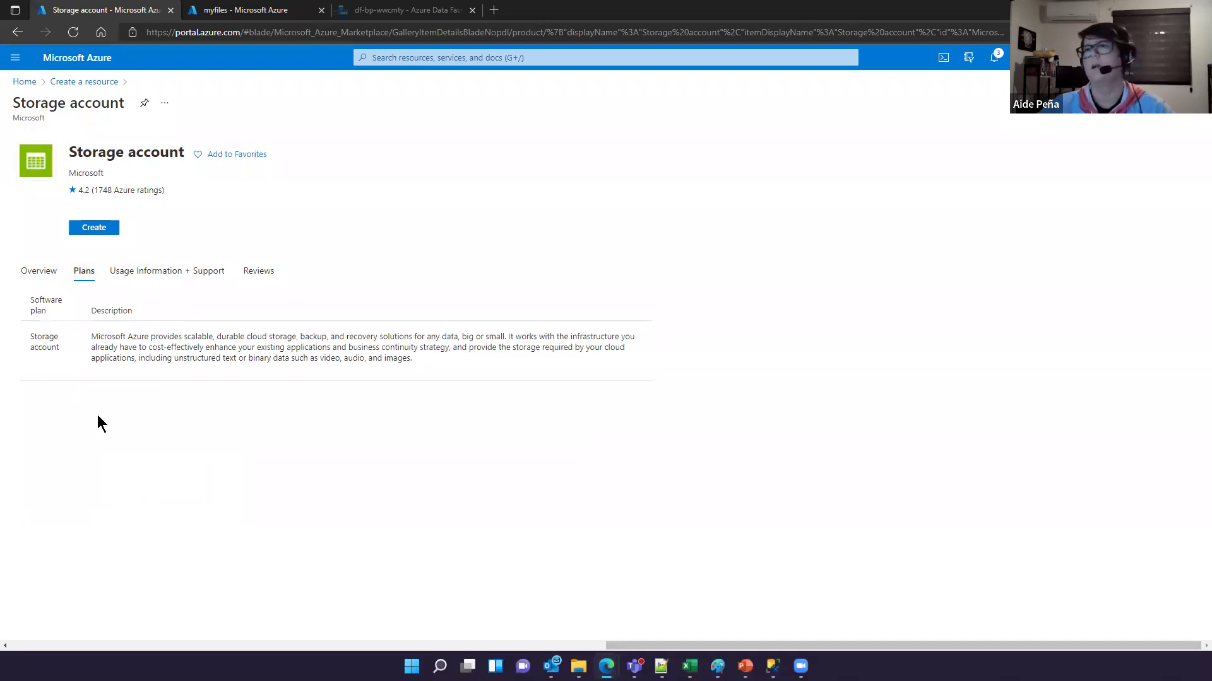
pyautogui.click(30, 275)
pyautogui.click(81, 272)
pyautogui.click(157, 273)
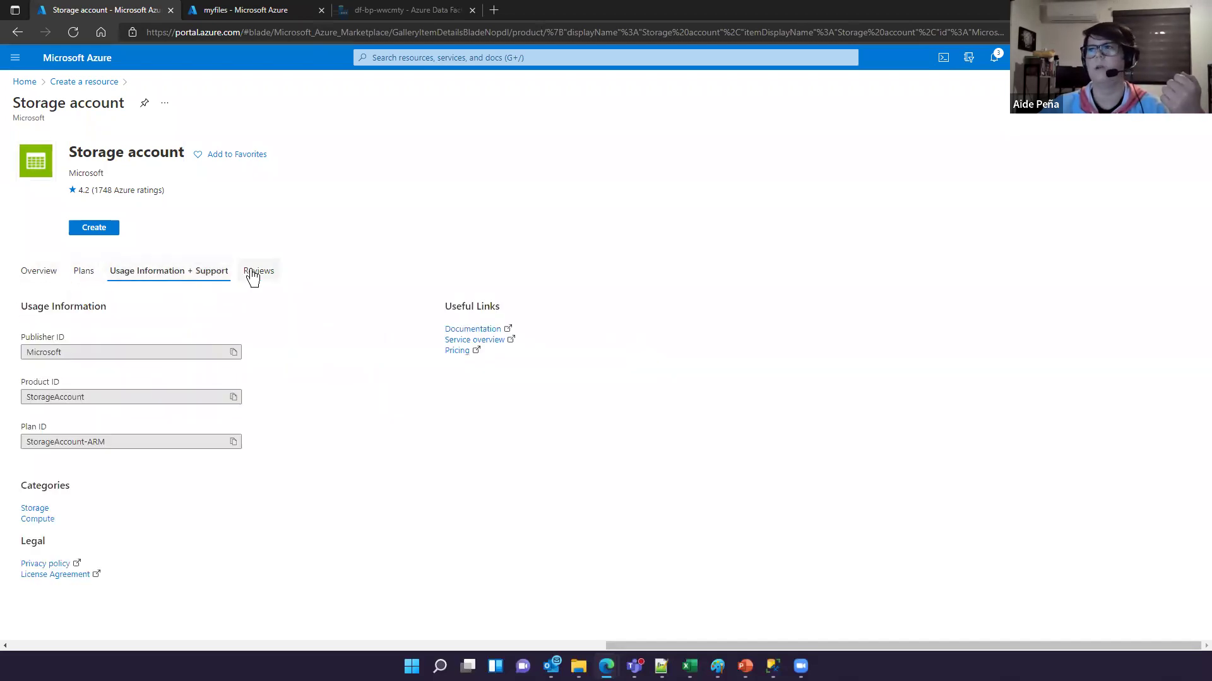
pyautogui.click(252, 273)
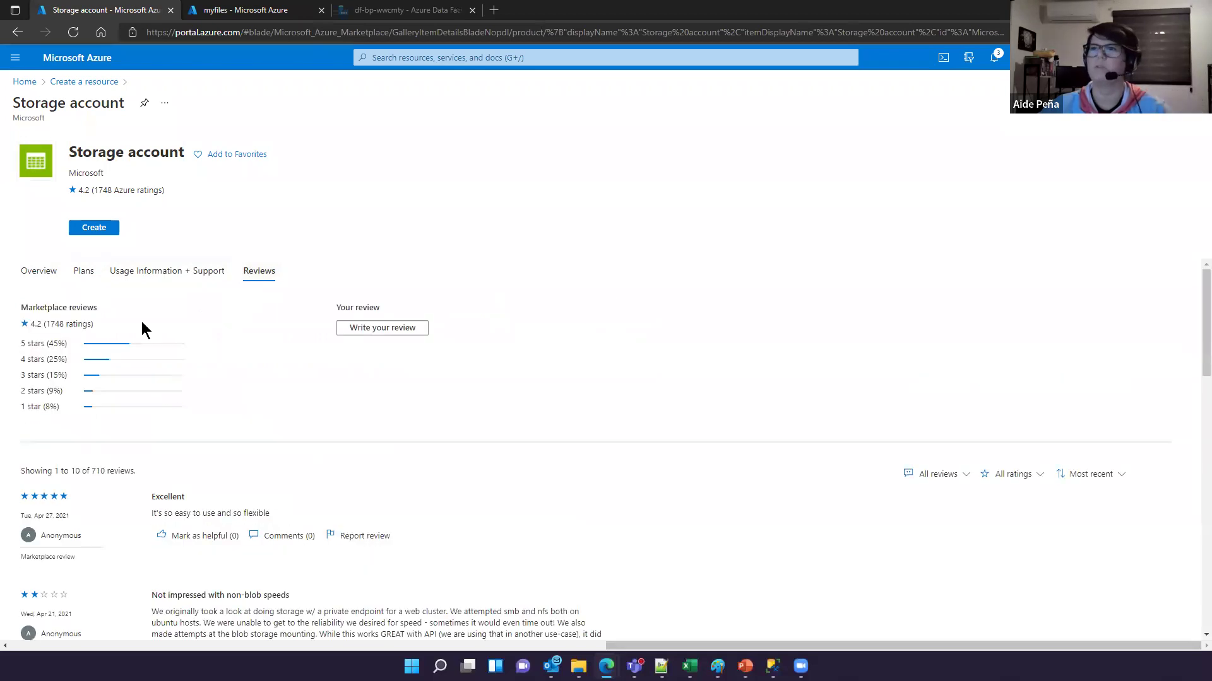
pyautogui.click(51, 279)
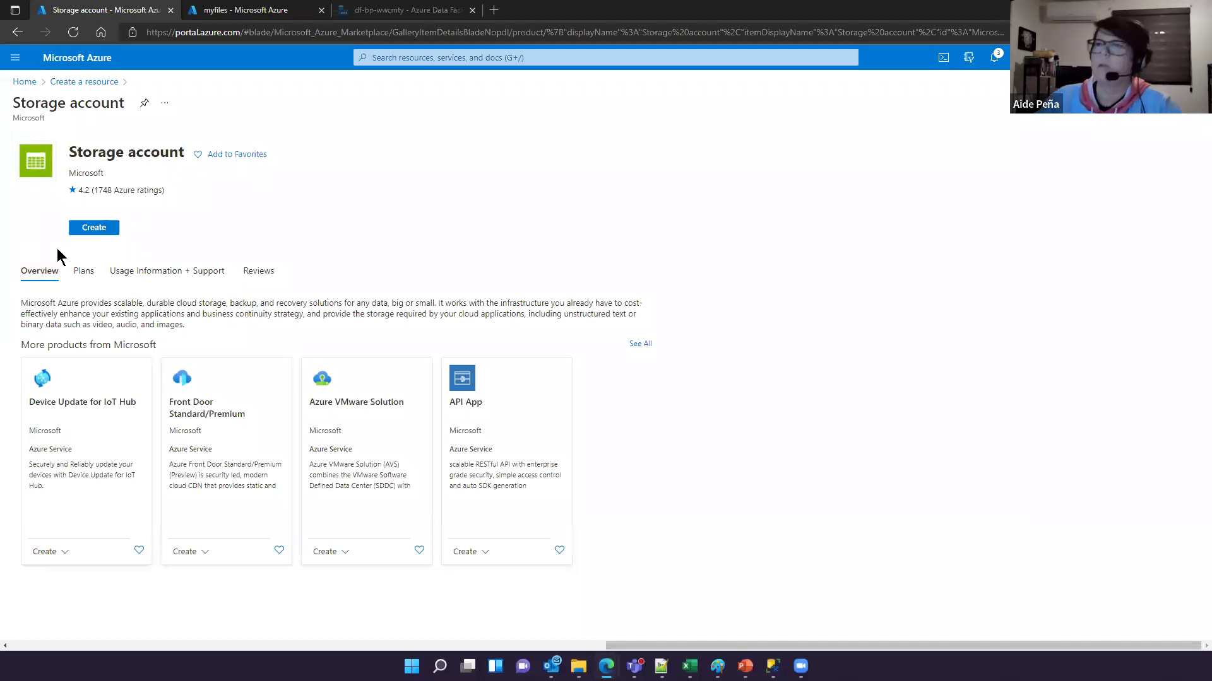
pyautogui.click(103, 234)
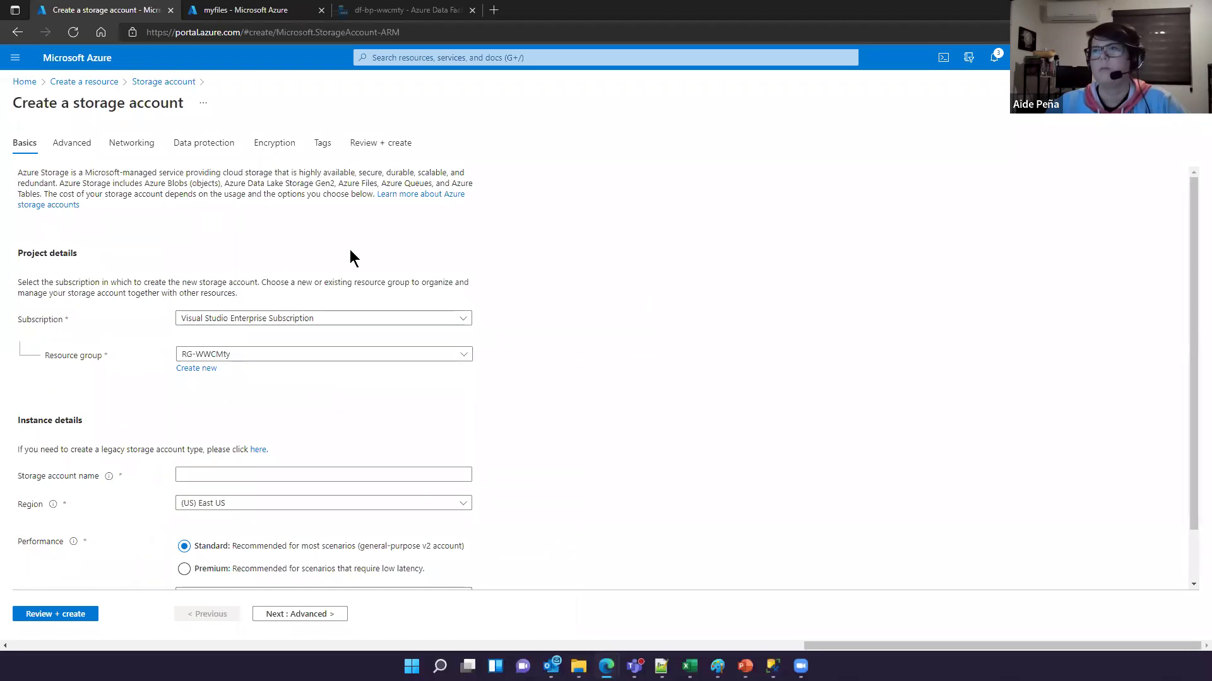
# Step: Bring up the storage account Basics form with Standard performance and read-access GRS defaults
pyautogui.scroll(-1, 349, 249)
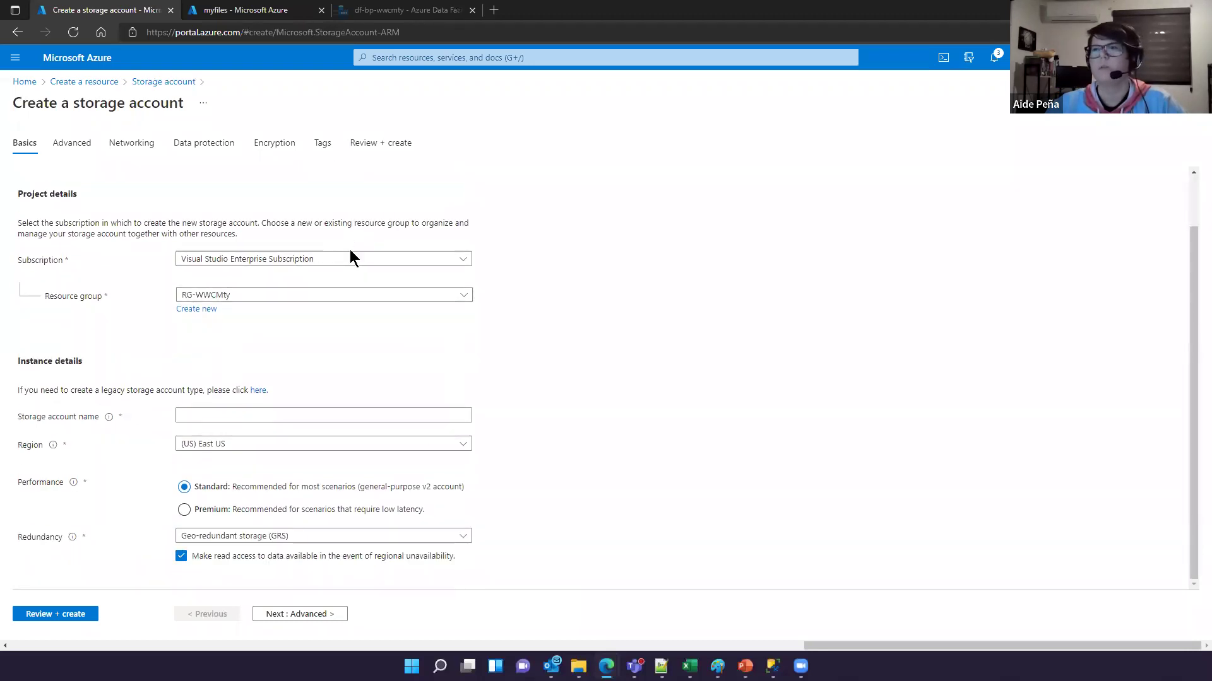
pyautogui.scroll(1, 350, 248)
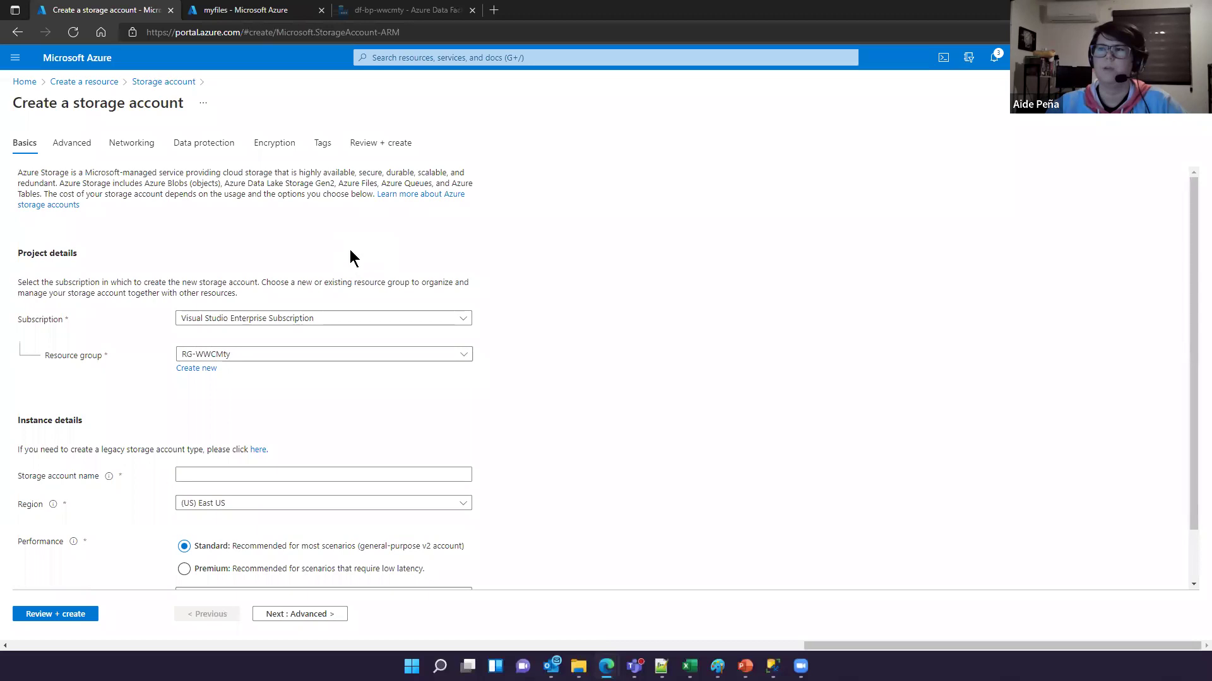
pyautogui.scroll(-1, 350, 249)
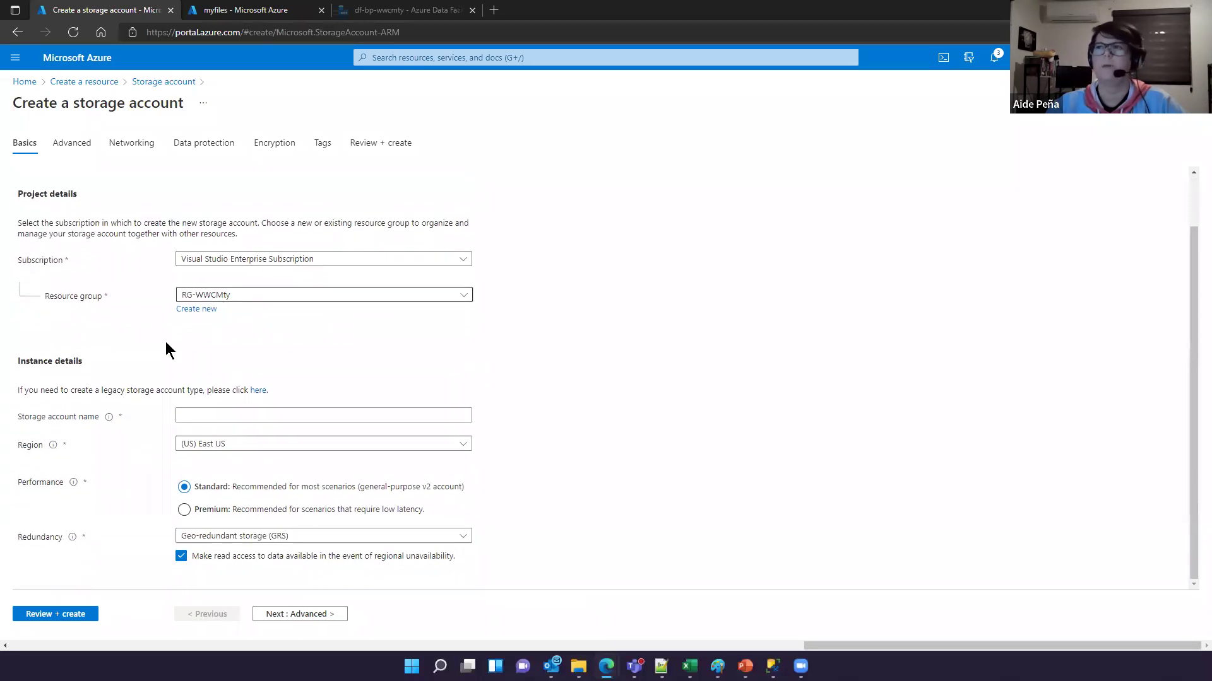
pyautogui.scroll(1, 129, 377)
pyautogui.press('super+shift+s')
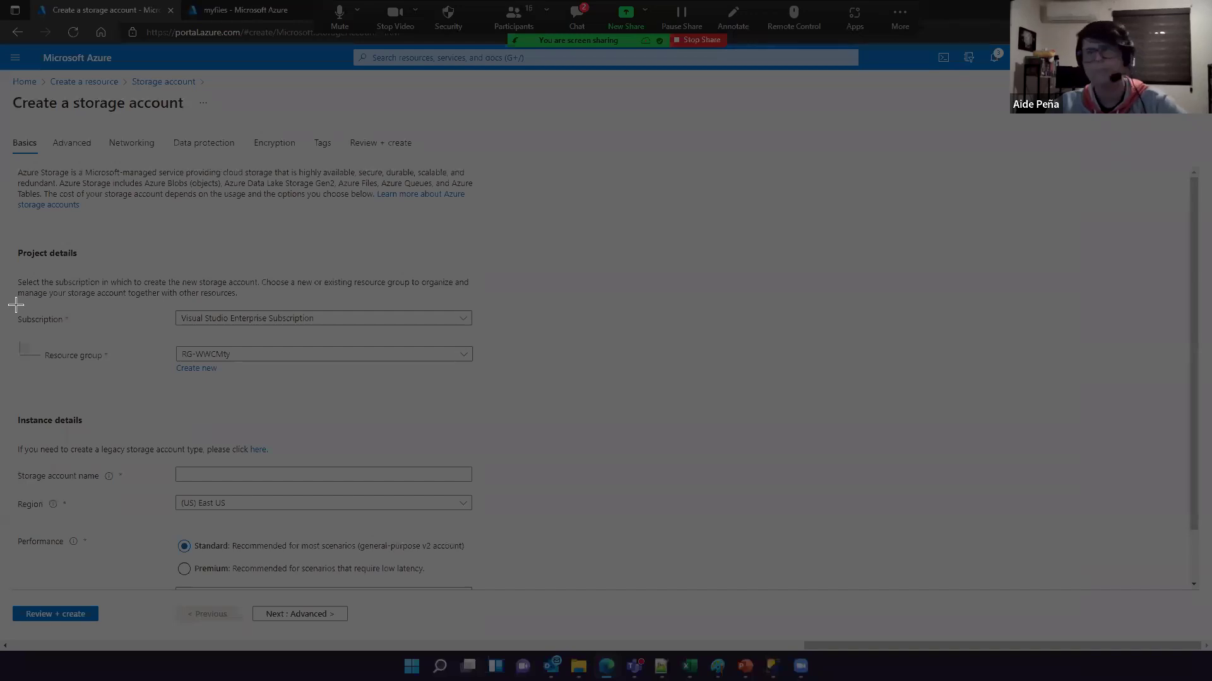
pyautogui.press('Escape')
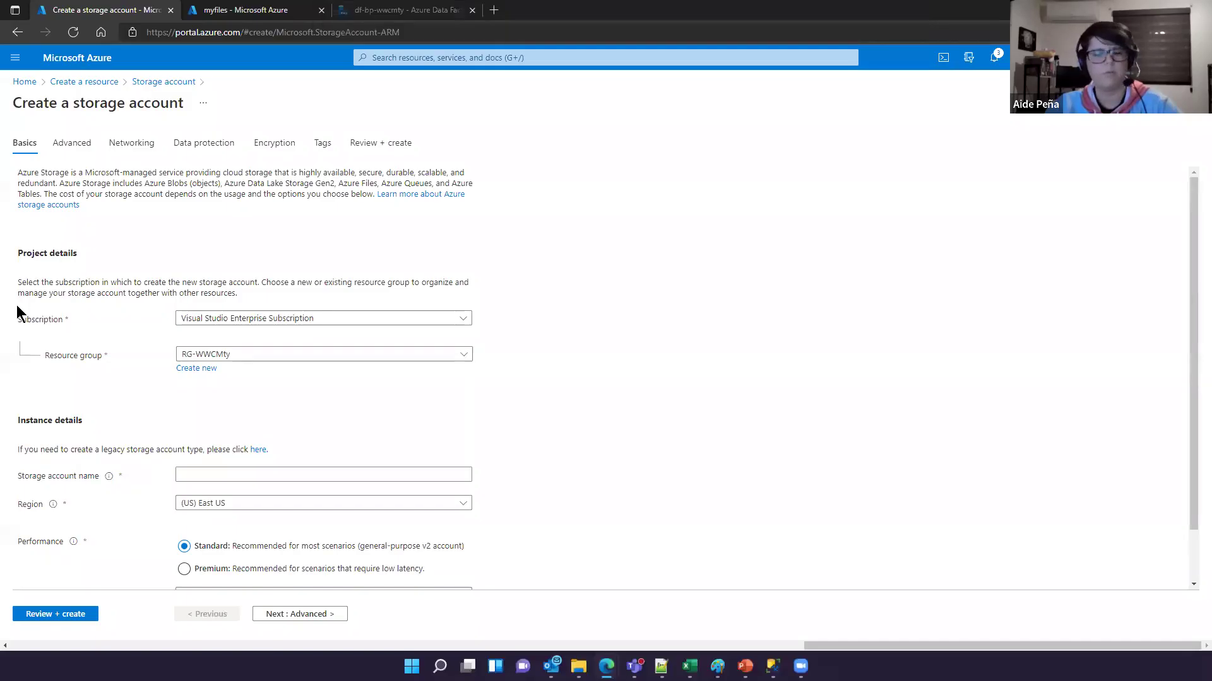
pyautogui.moveTo(9, 309); pyautogui.dragTo(547, 372)
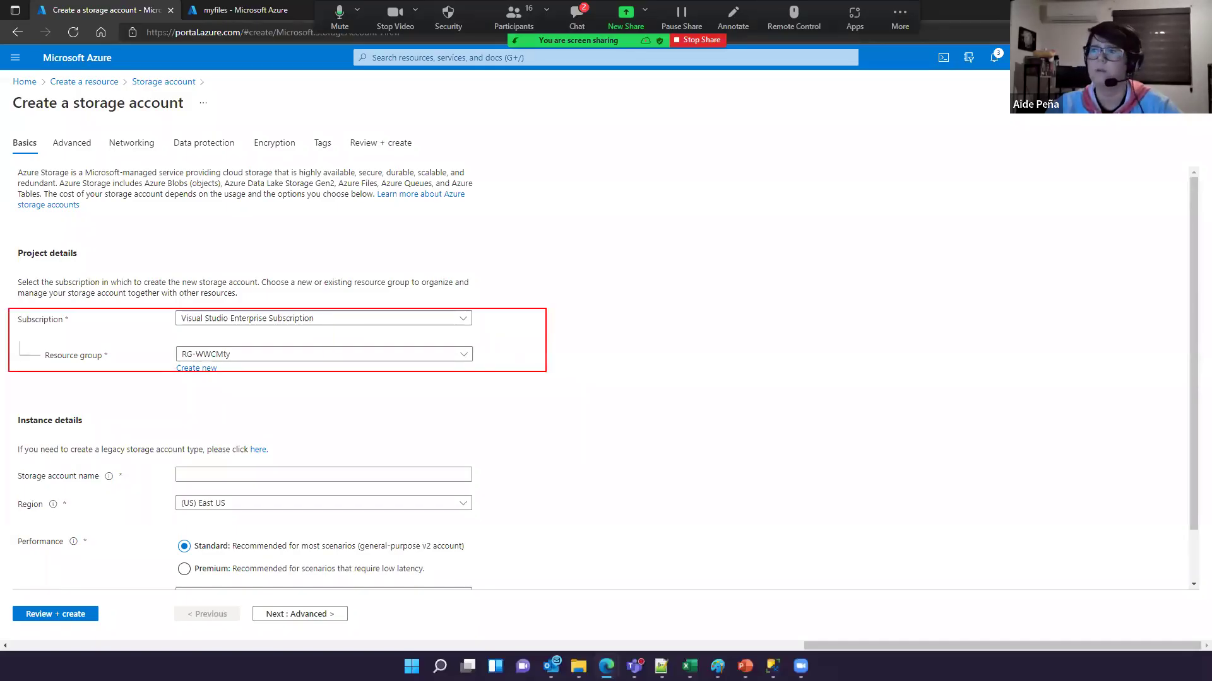
pyautogui.moveTo(173, 275)
pyautogui.mouseDown()
pyautogui.moveTo(134, 319)
pyautogui.moveTo(136, 347)
pyautogui.mouseUp()
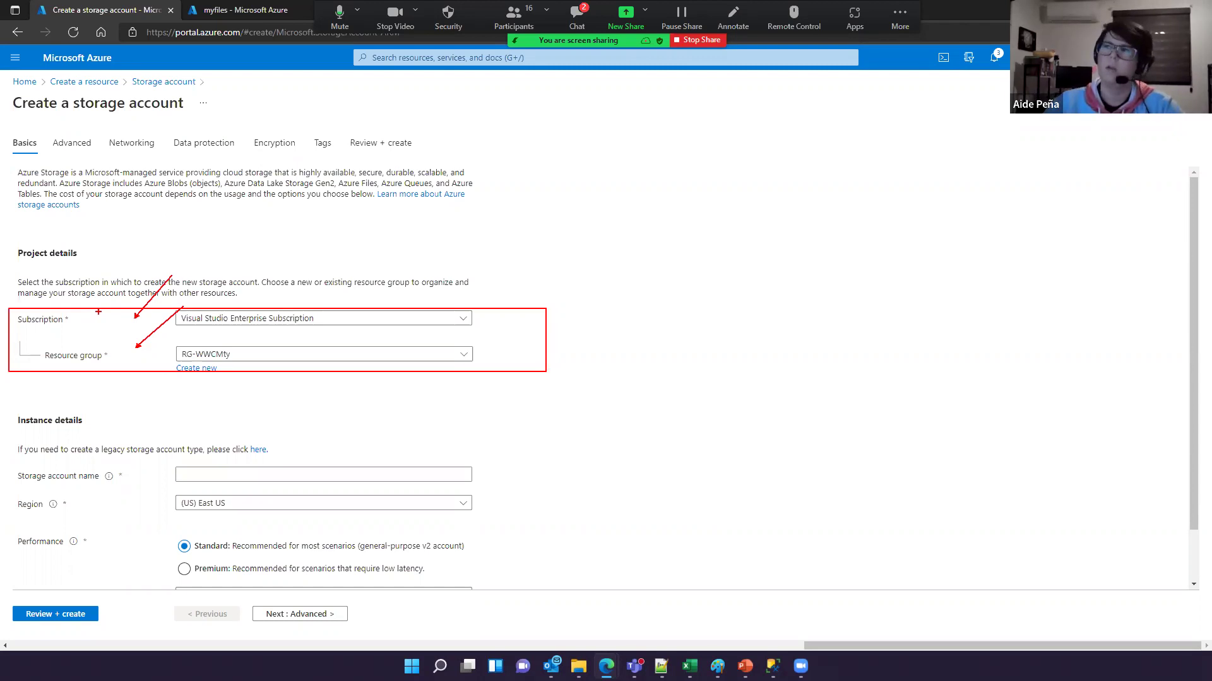
pyautogui.press('Escape')
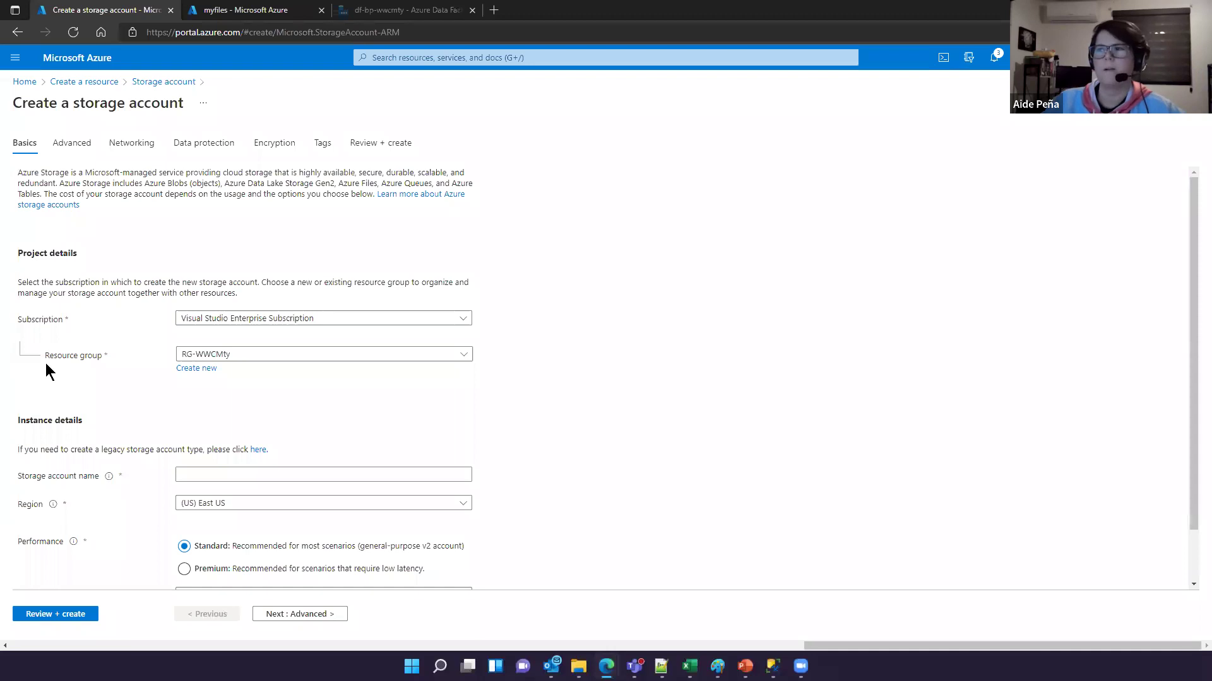
pyautogui.scroll(-1, 45, 362)
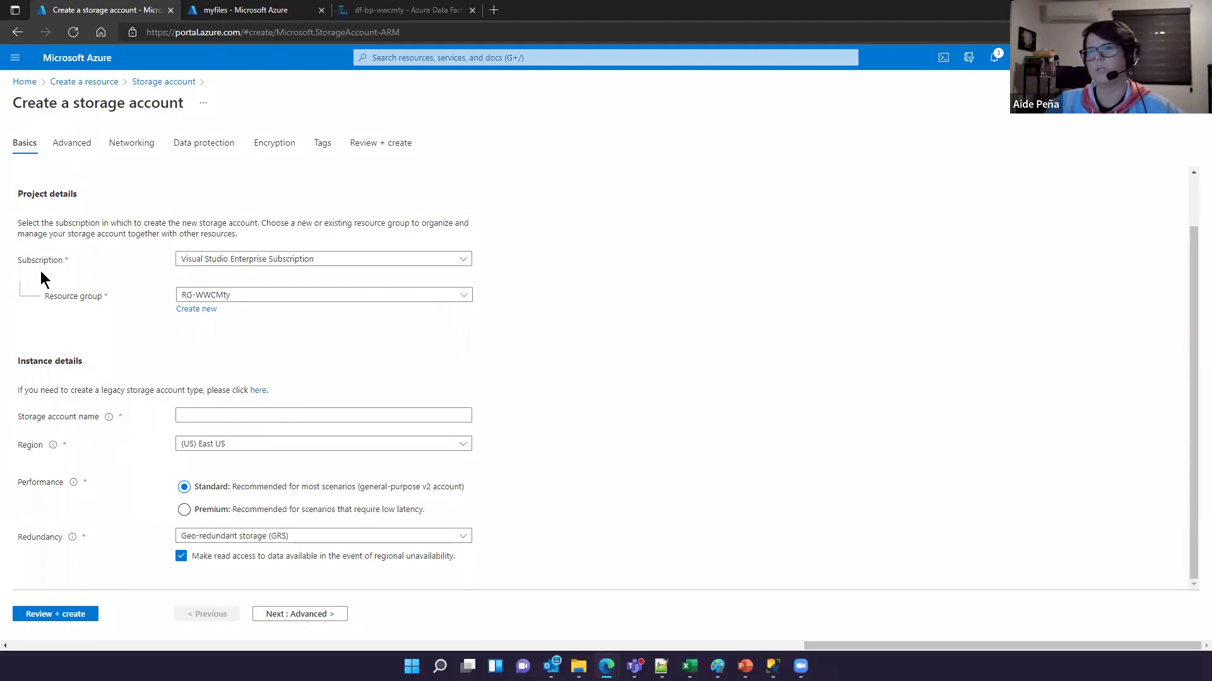
pyautogui.click(244, 260)
pyautogui.click(240, 261)
pyautogui.click(243, 301)
pyautogui.click(243, 296)
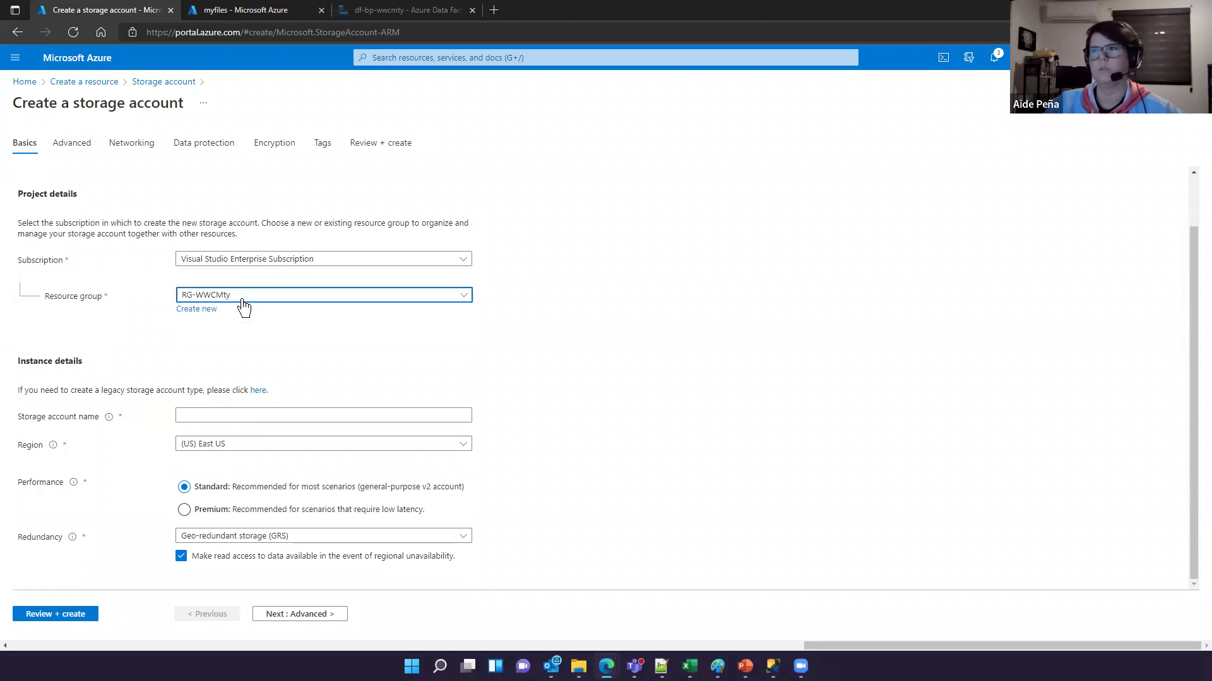
pyautogui.click(262, 295)
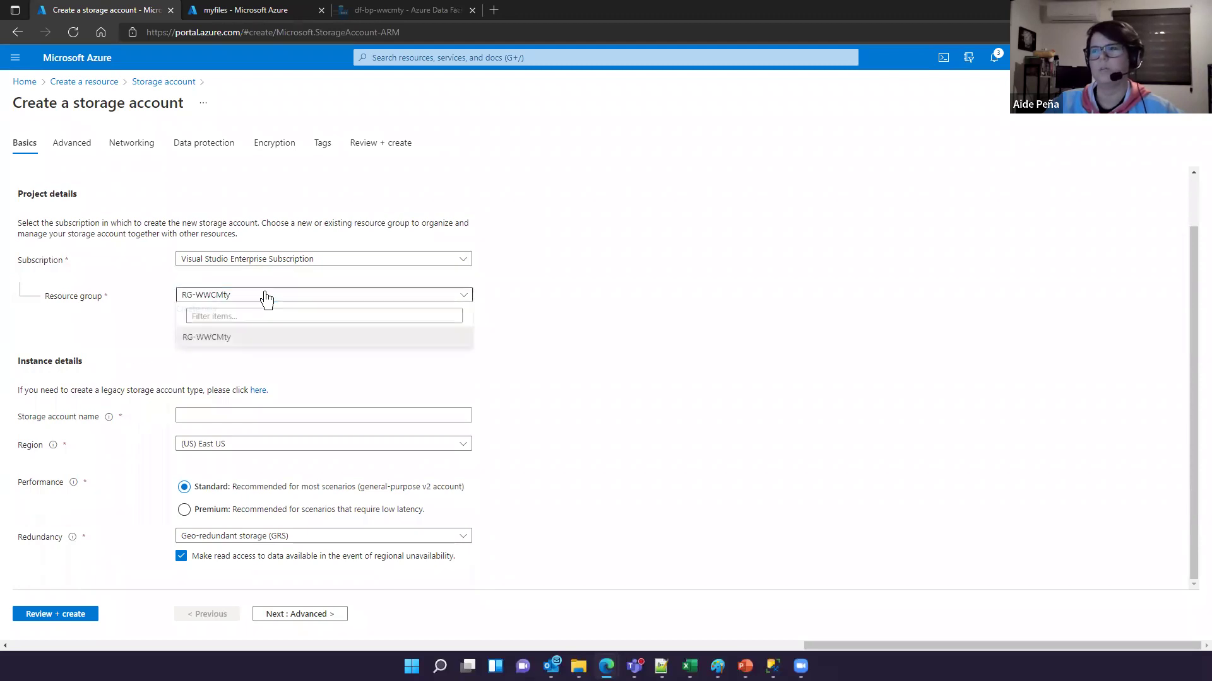
pyautogui.click(127, 357)
pyautogui.click(201, 311)
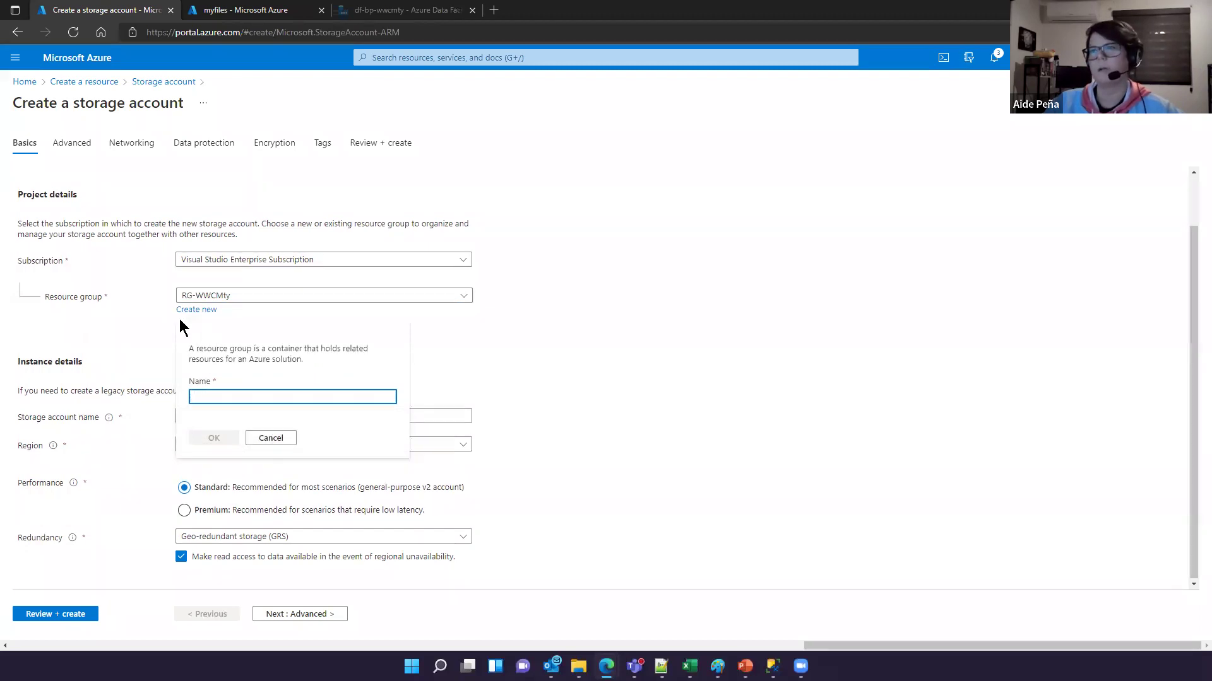
pyautogui.click(270, 438)
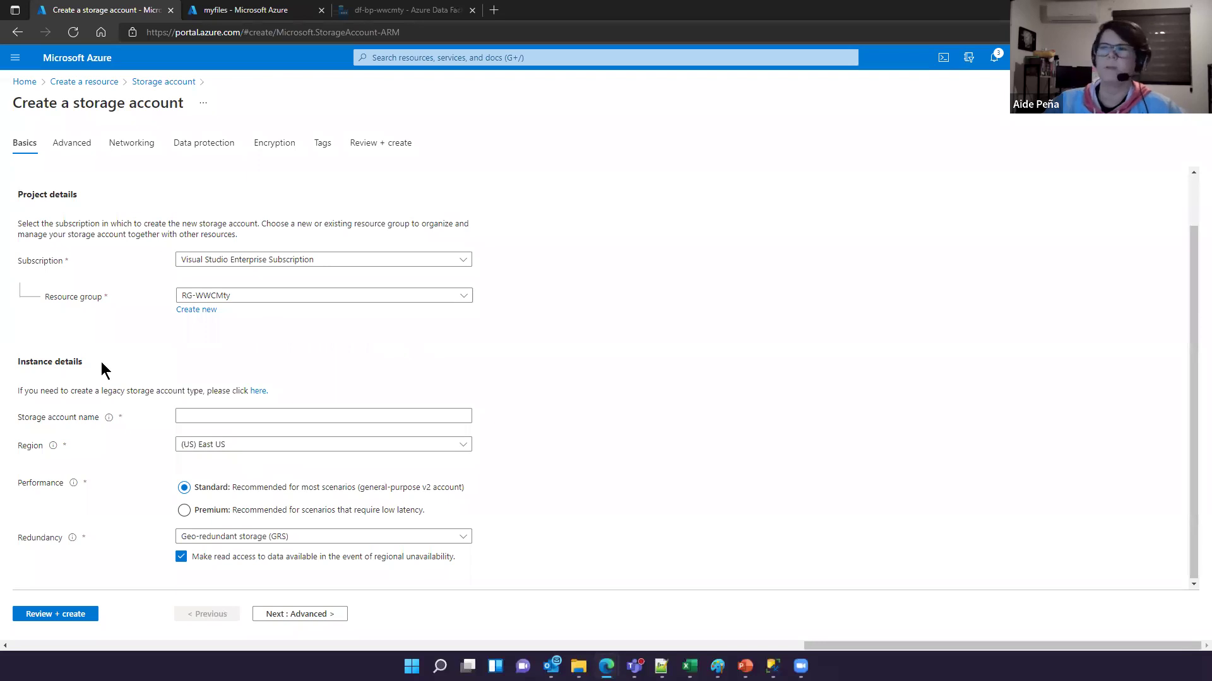
pyautogui.click(190, 414)
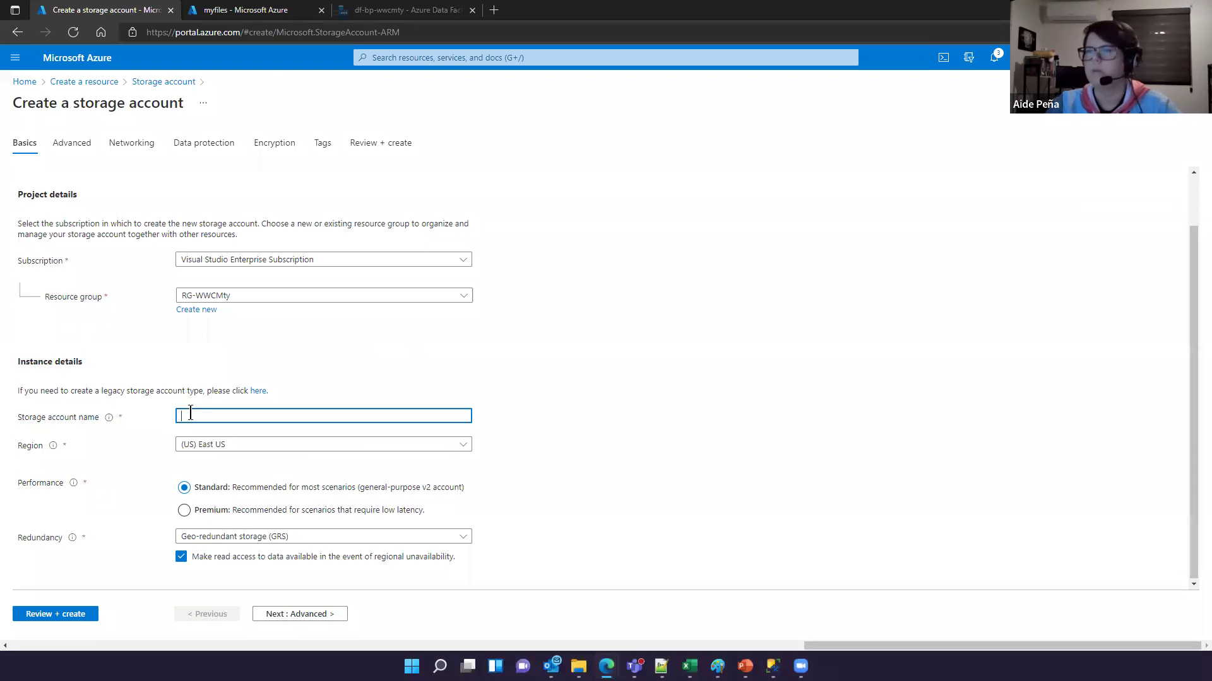
# Step: Enter sabapwwc123 as the storage account name
pyautogui.write('sa')
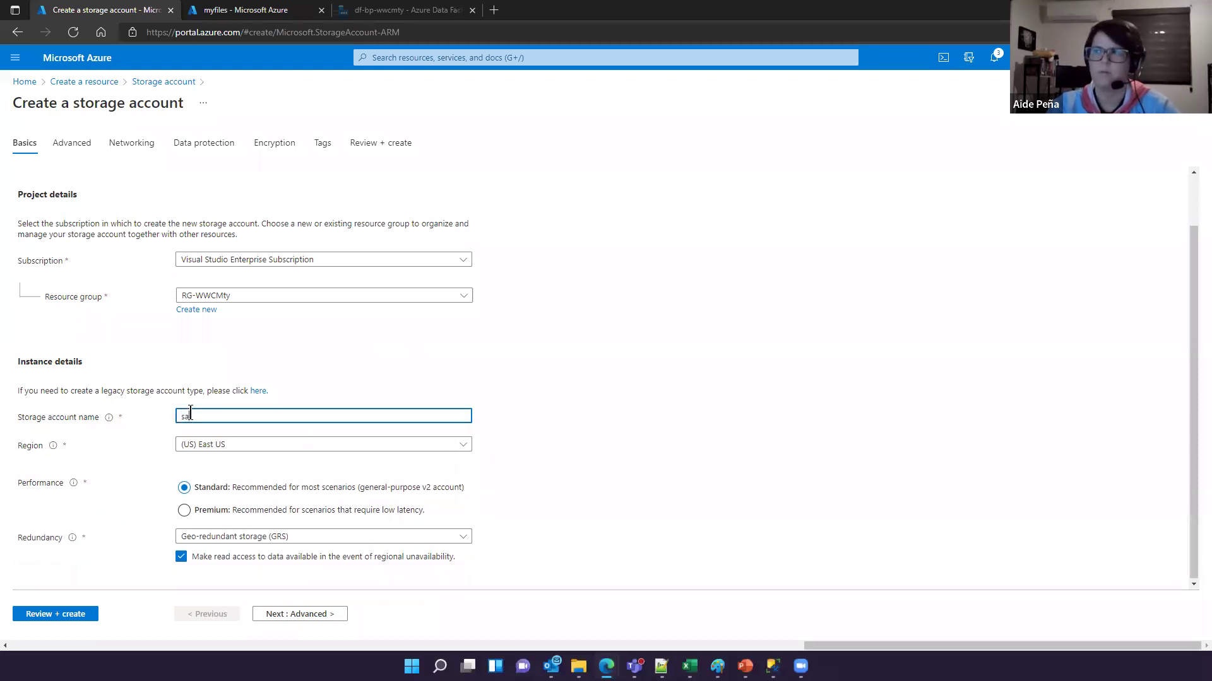
pyautogui.write('ap')
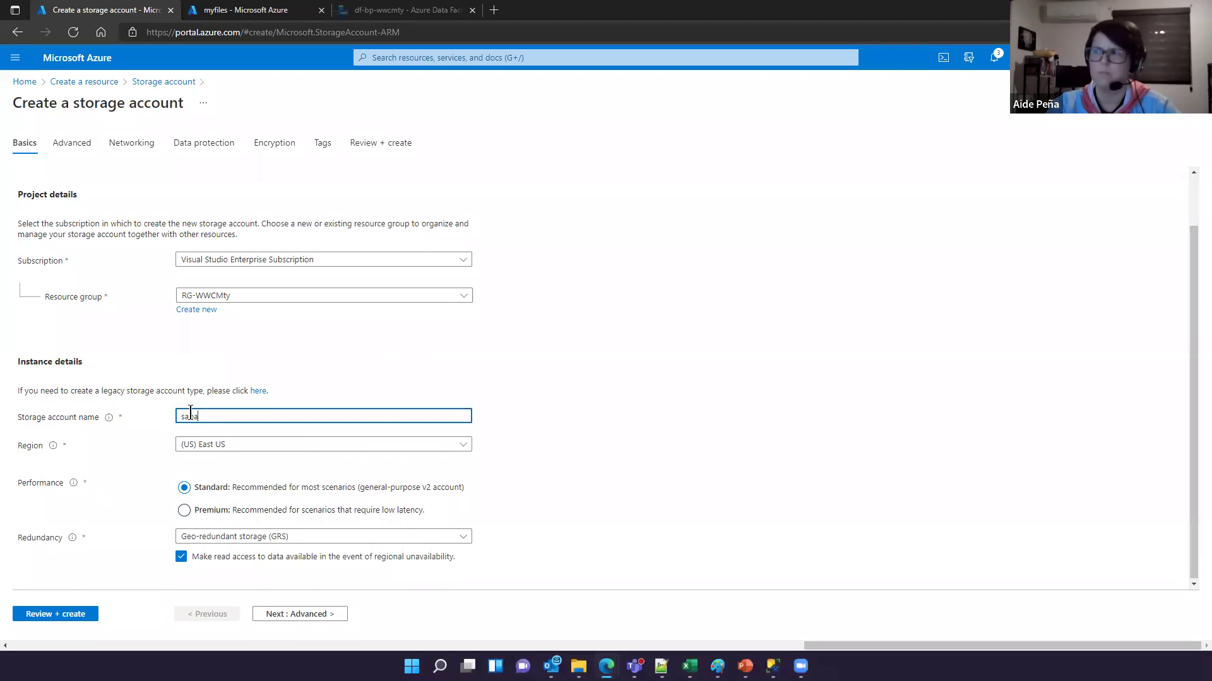
pyautogui.write('wwc')
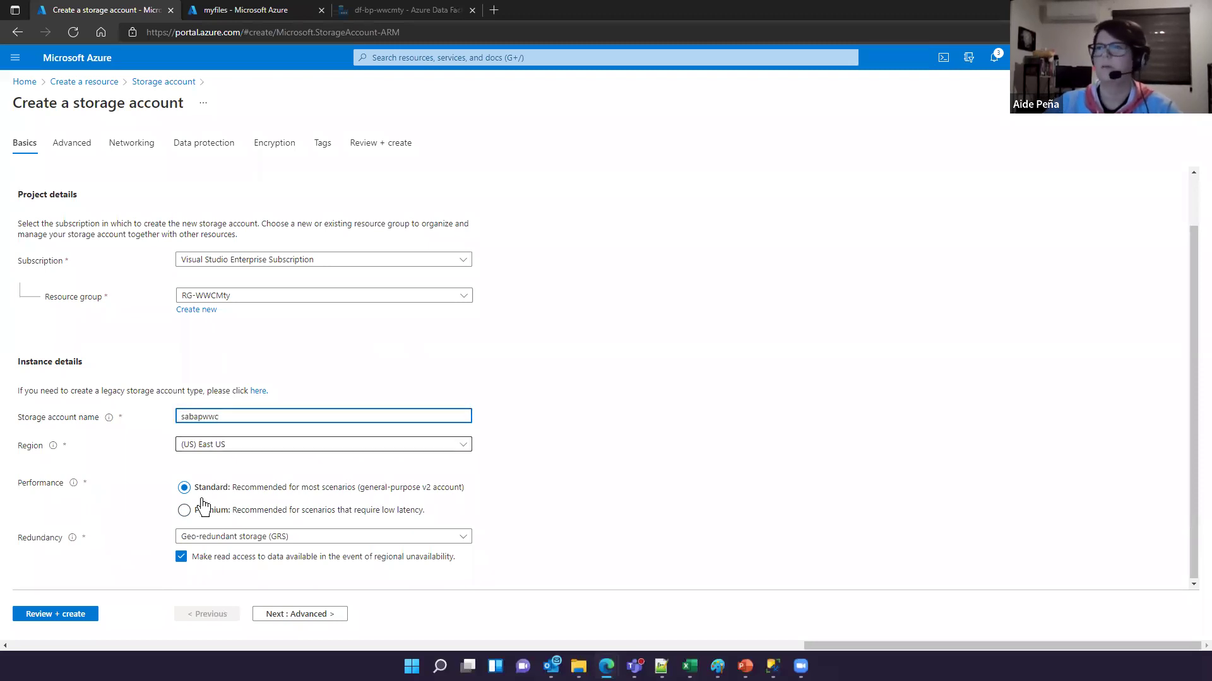
pyautogui.click(545, 436)
pyautogui.click(284, 416)
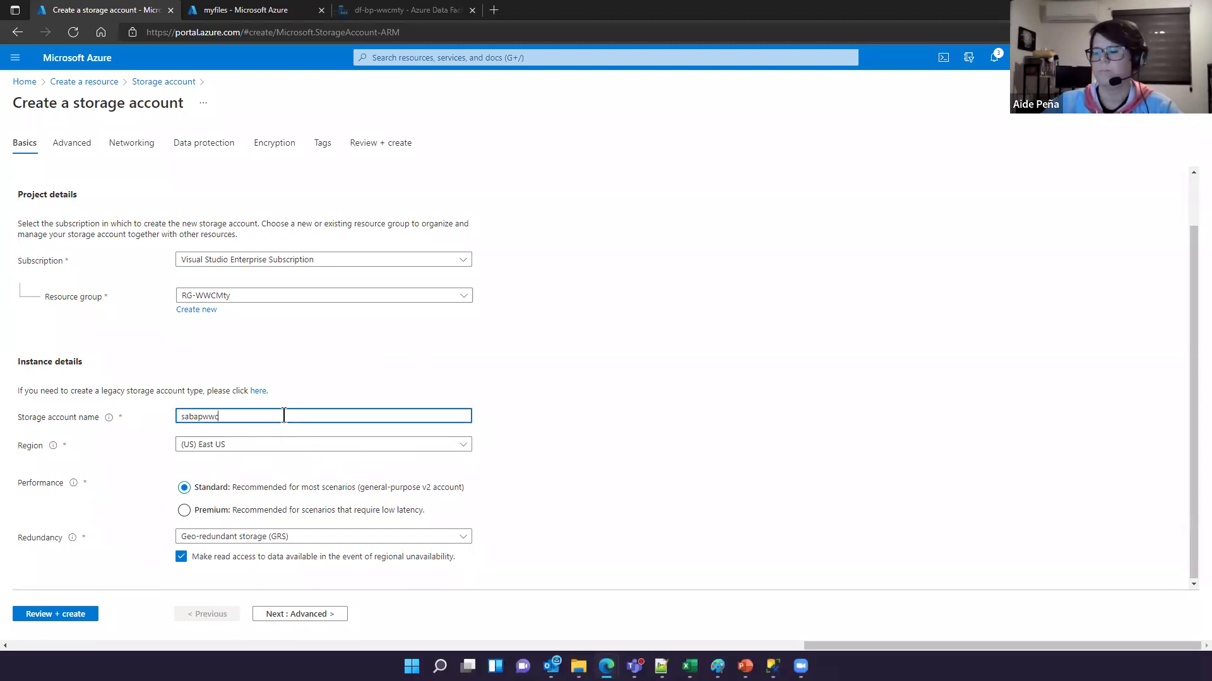
pyautogui.write('123')
pyautogui.doubleClick(557, 433)
pyautogui.click(133, 470)
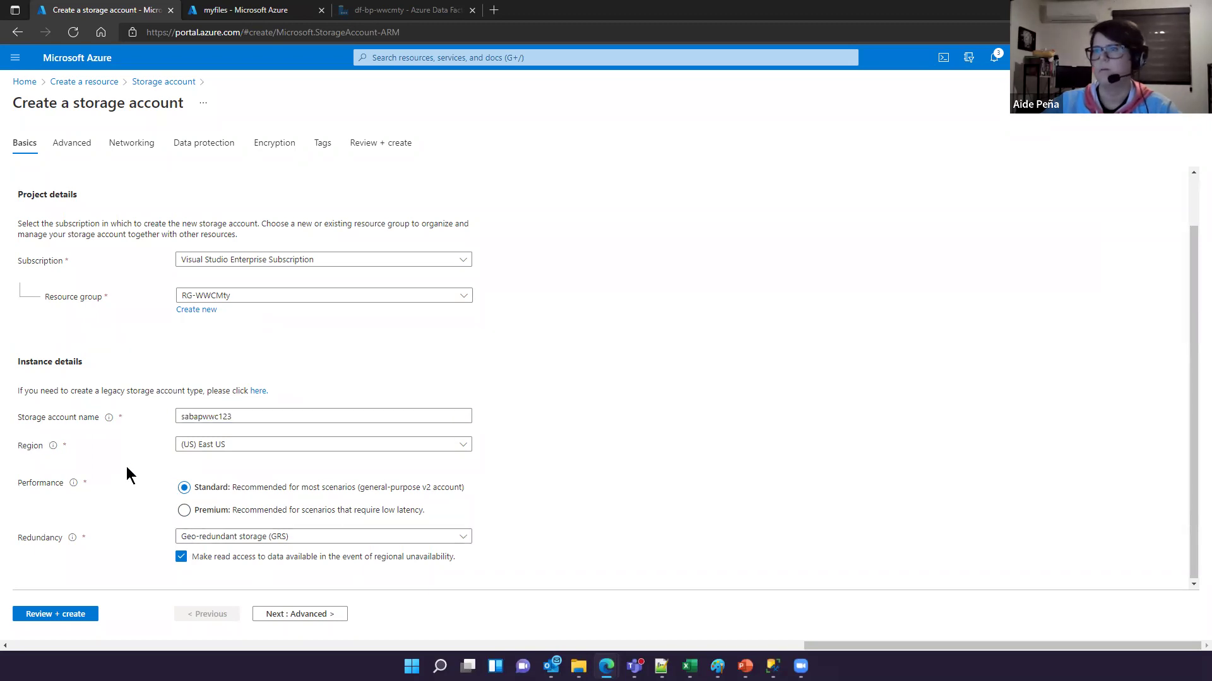
pyautogui.click(438, 450)
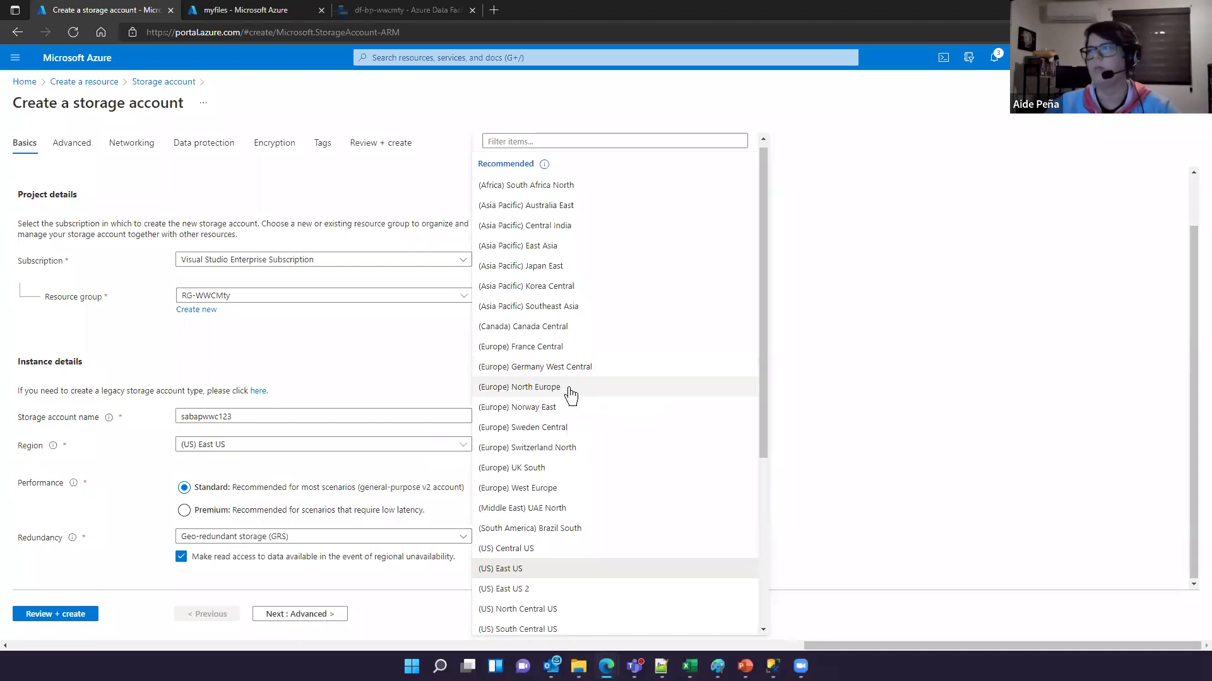
# Step: Choose (US) Central US as the region and continue to the Advanced settings
pyautogui.scroll(-3, 571, 395)
pyautogui.scroll(-1, 571, 396)
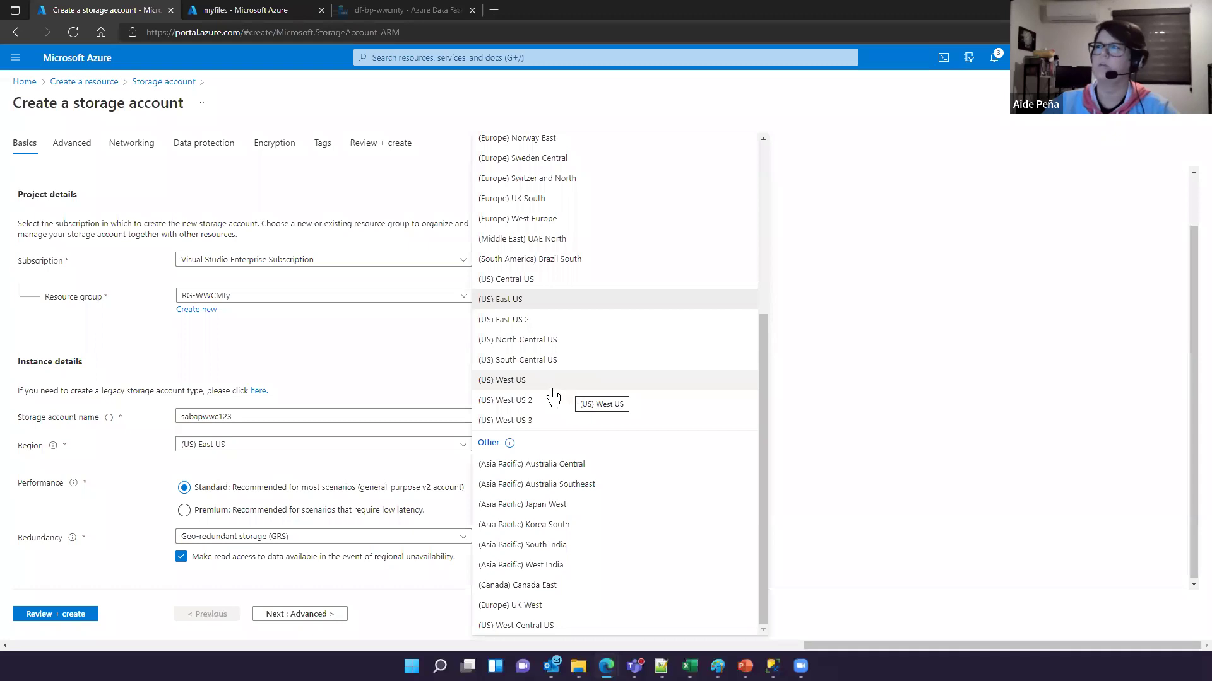
pyautogui.scroll(5, 559, 374)
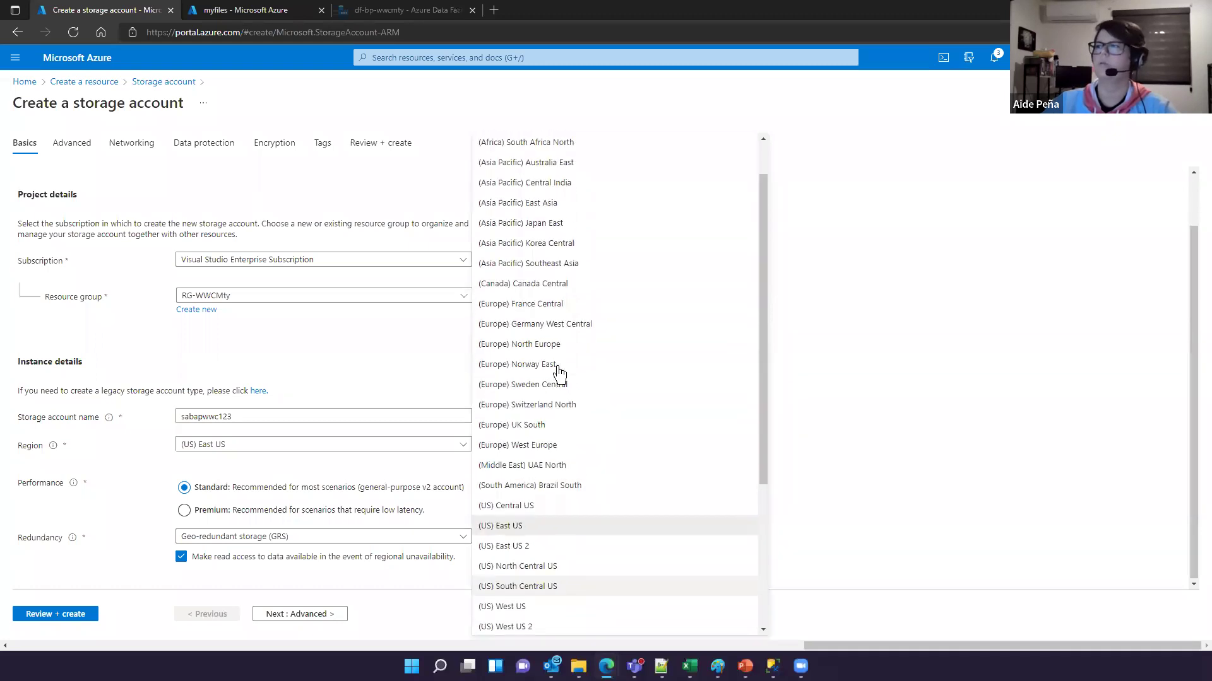
pyautogui.scroll(-5, 559, 374)
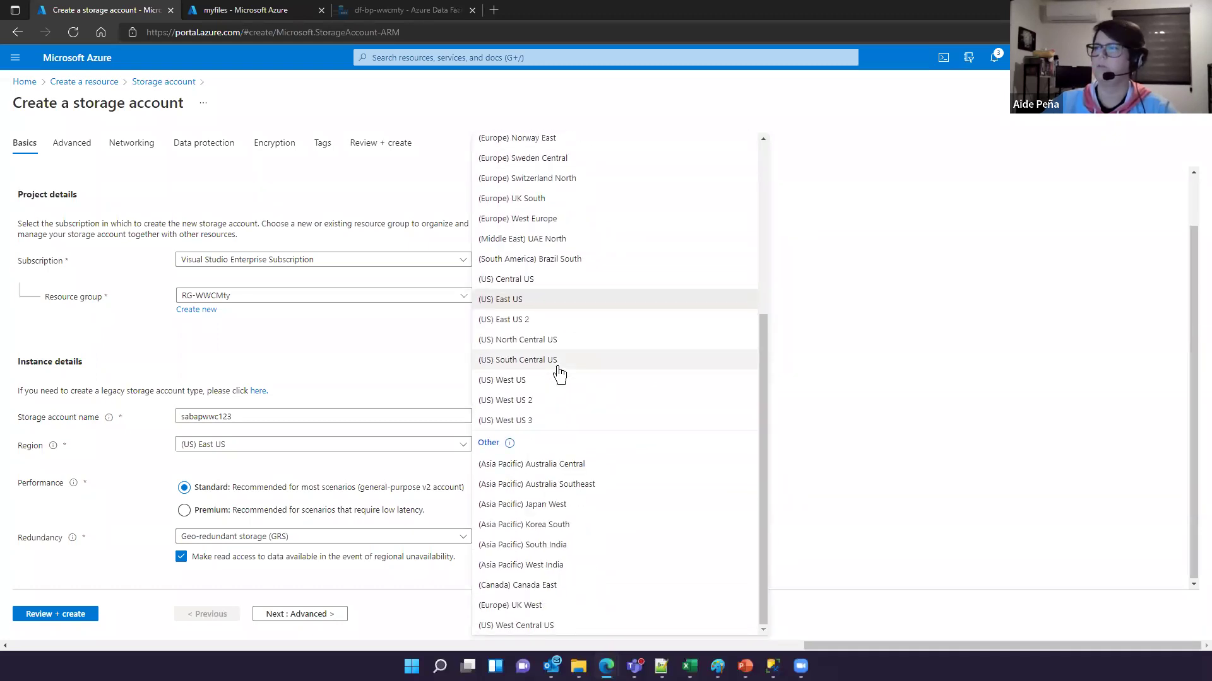
pyautogui.click(541, 284)
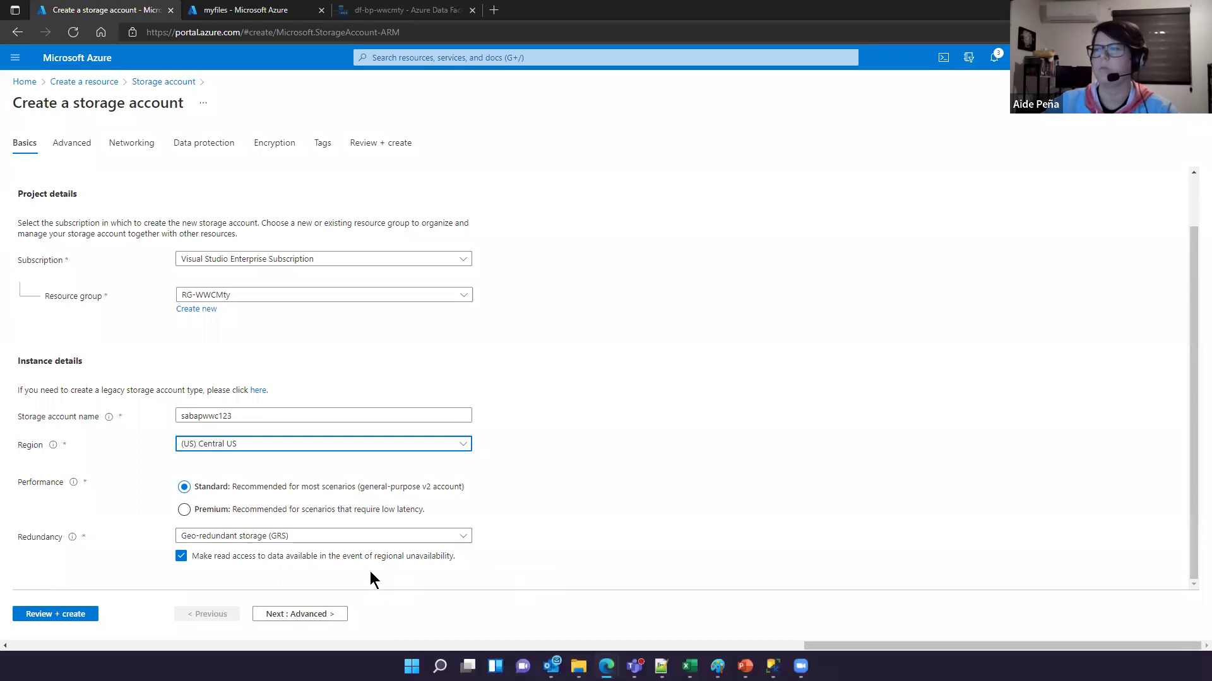
pyautogui.click(297, 615)
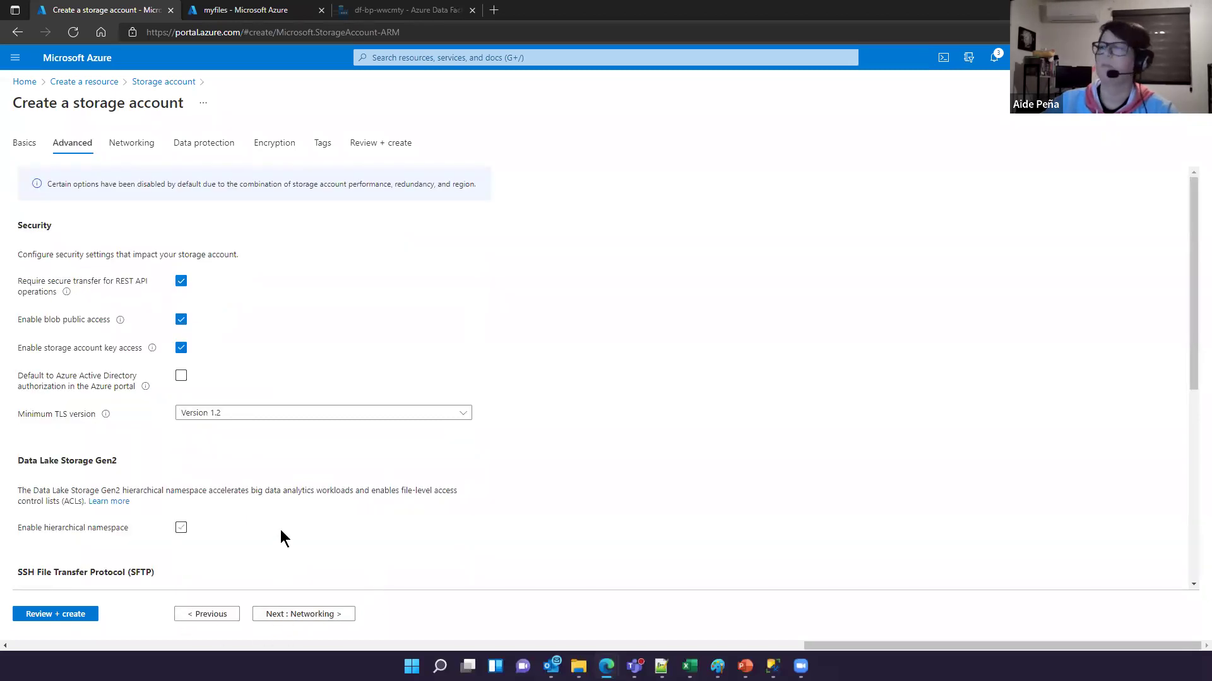
# Step: Leave the Advanced settings at their defaults and continue to Networking
pyautogui.scroll(-1, 280, 531)
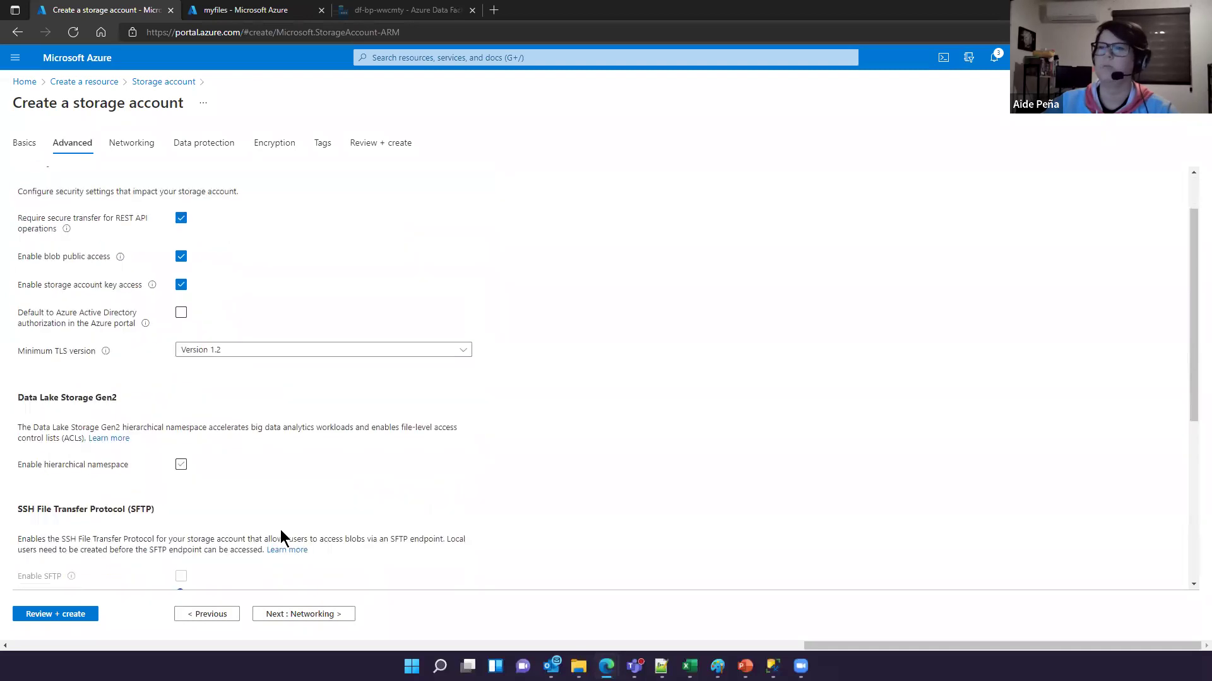
pyautogui.scroll(1, 281, 530)
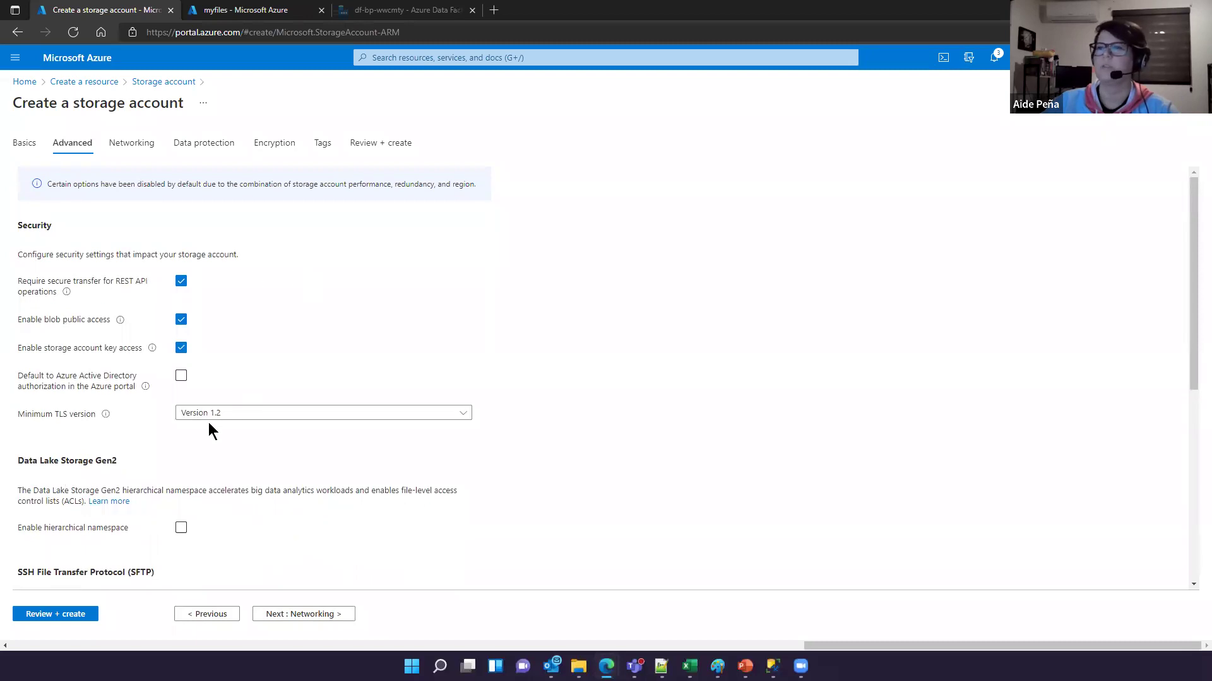
pyautogui.scroll(-2, 208, 422)
pyautogui.scroll(-4, 119, 472)
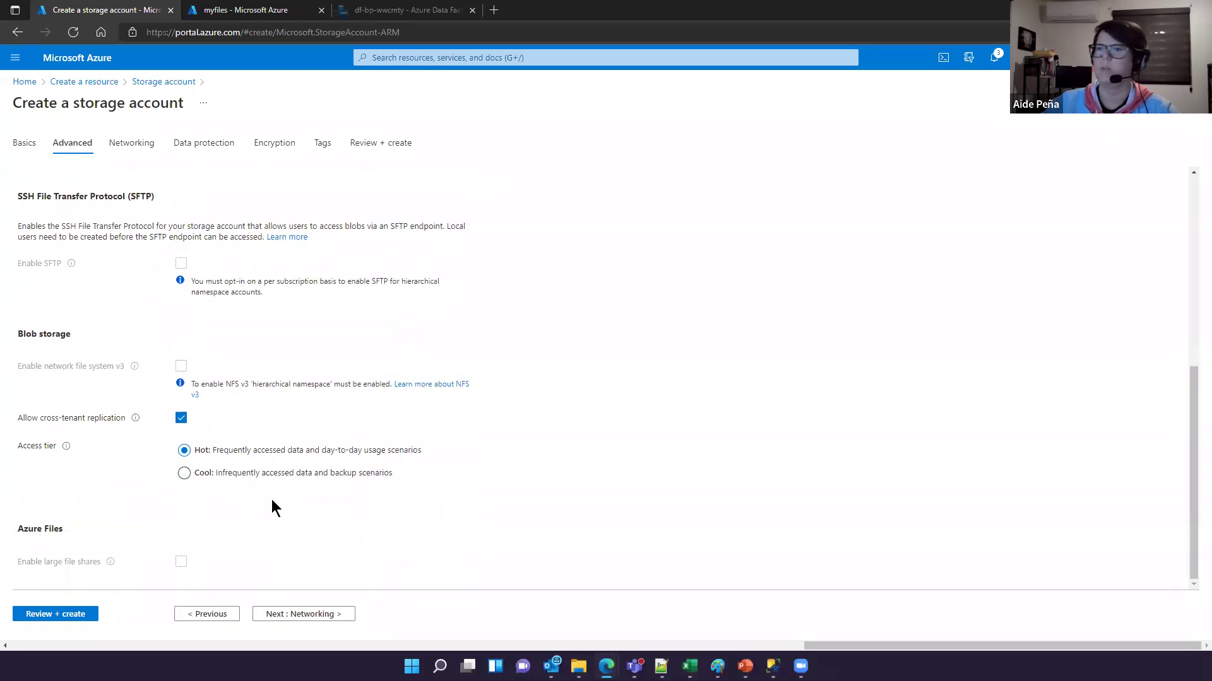
pyautogui.click(323, 615)
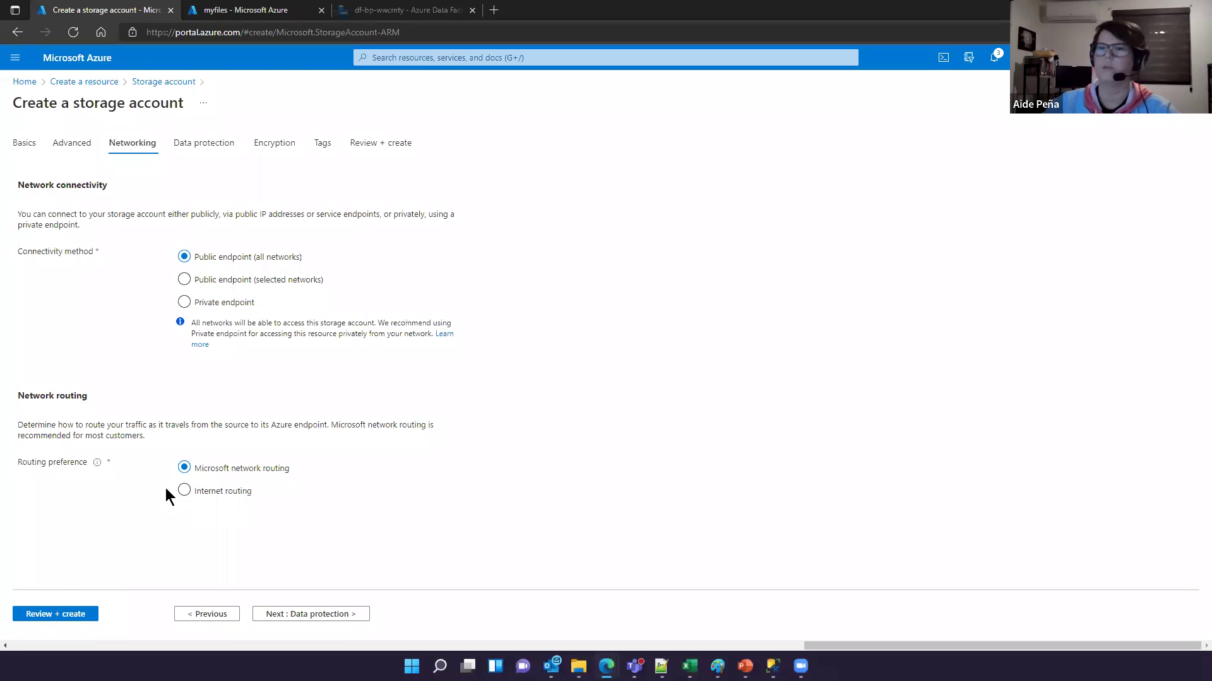
# Step: Pass Data protection unchanged and go to the Encryption settings
pyautogui.click(192, 162)
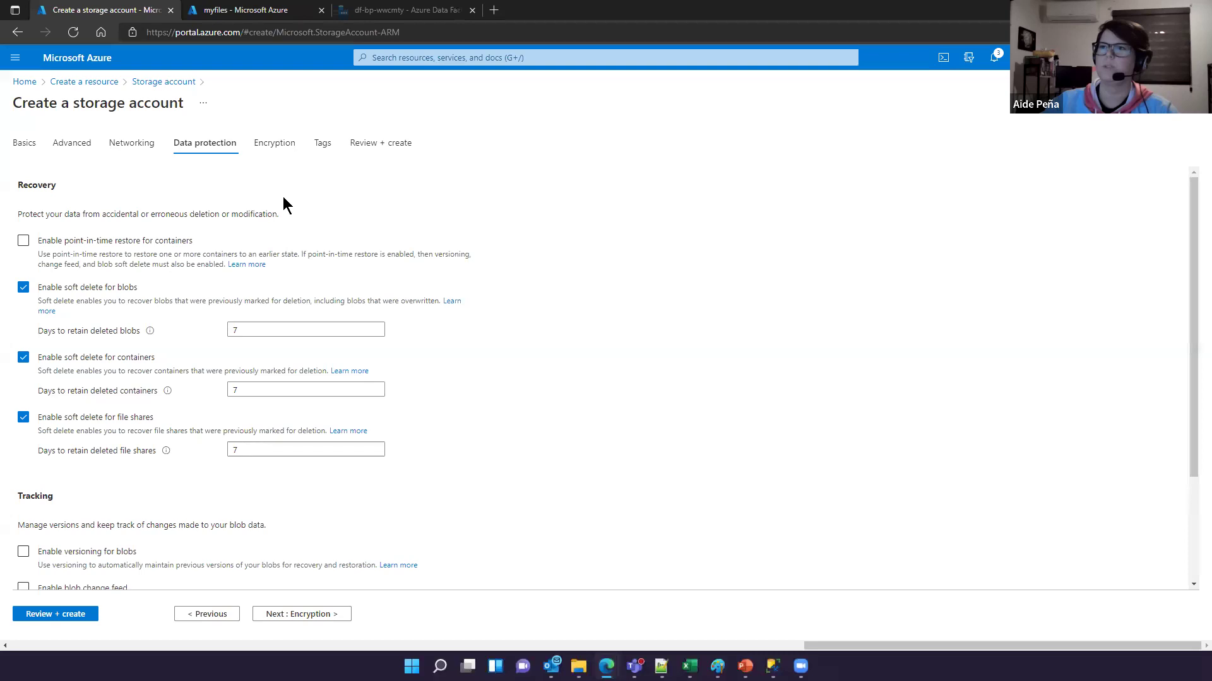
pyautogui.click(273, 152)
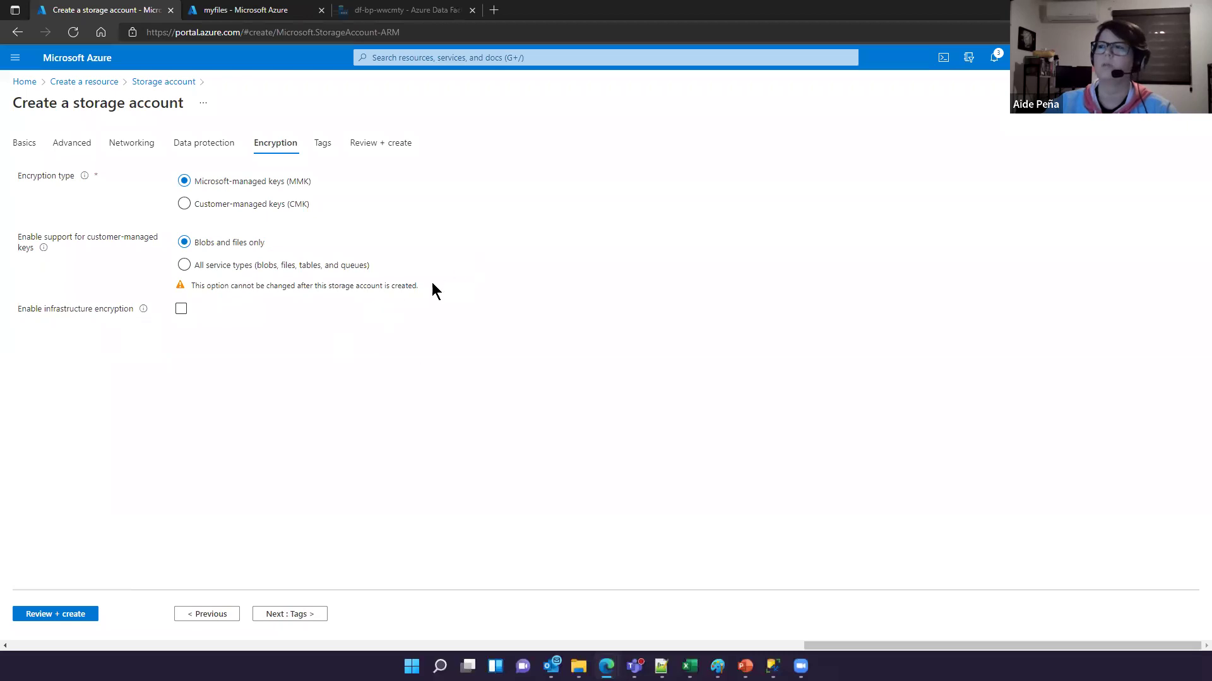
# Step: Add a tag with name 'client' and value 'wwc' on the Tags step
pyautogui.click(321, 144)
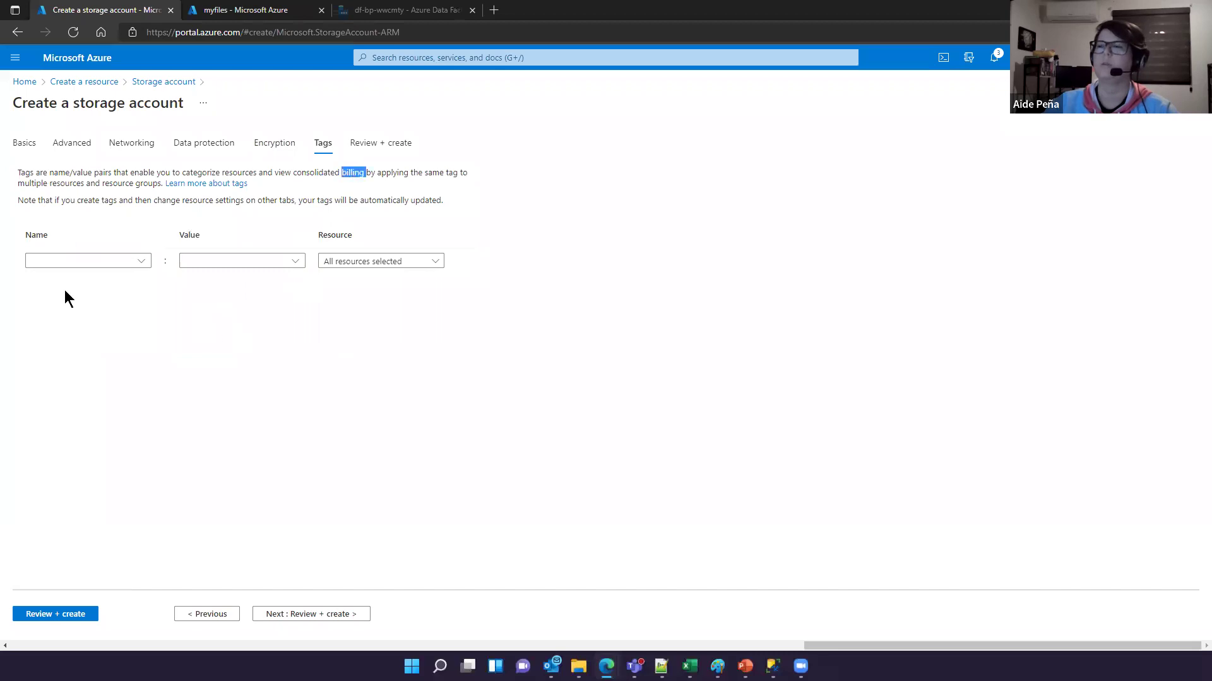
pyautogui.click(99, 261)
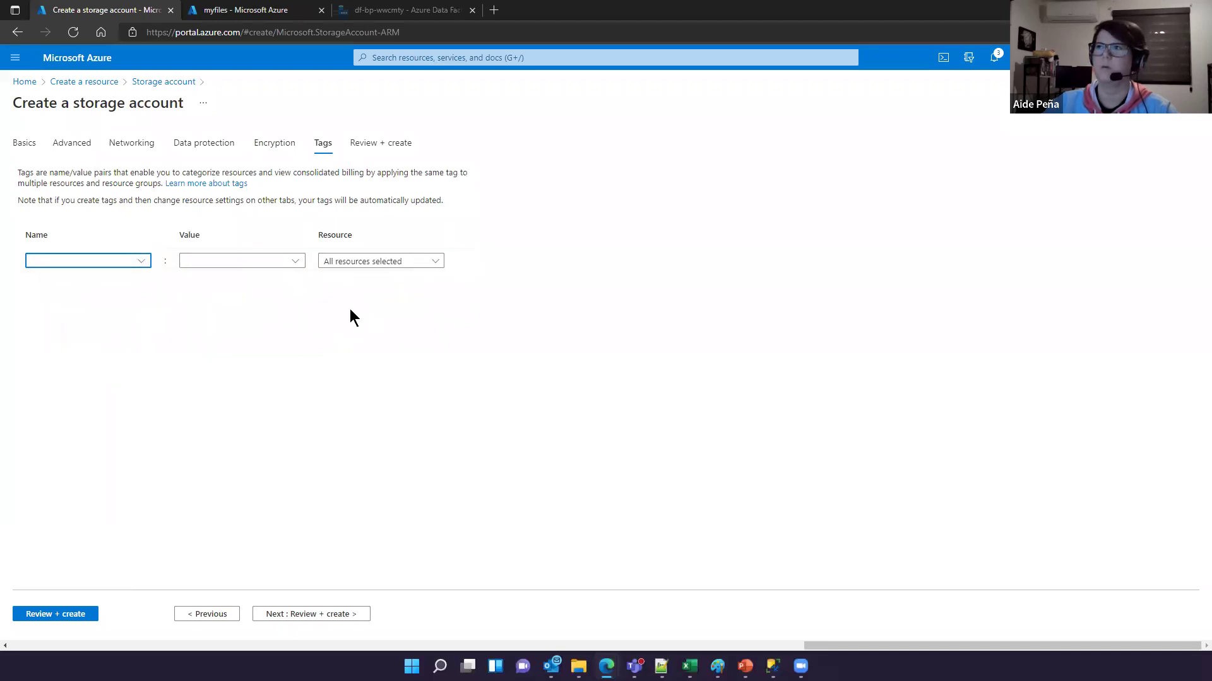
pyautogui.write('e')
pyautogui.press('BackSpace')
pyautogui.write('clin')
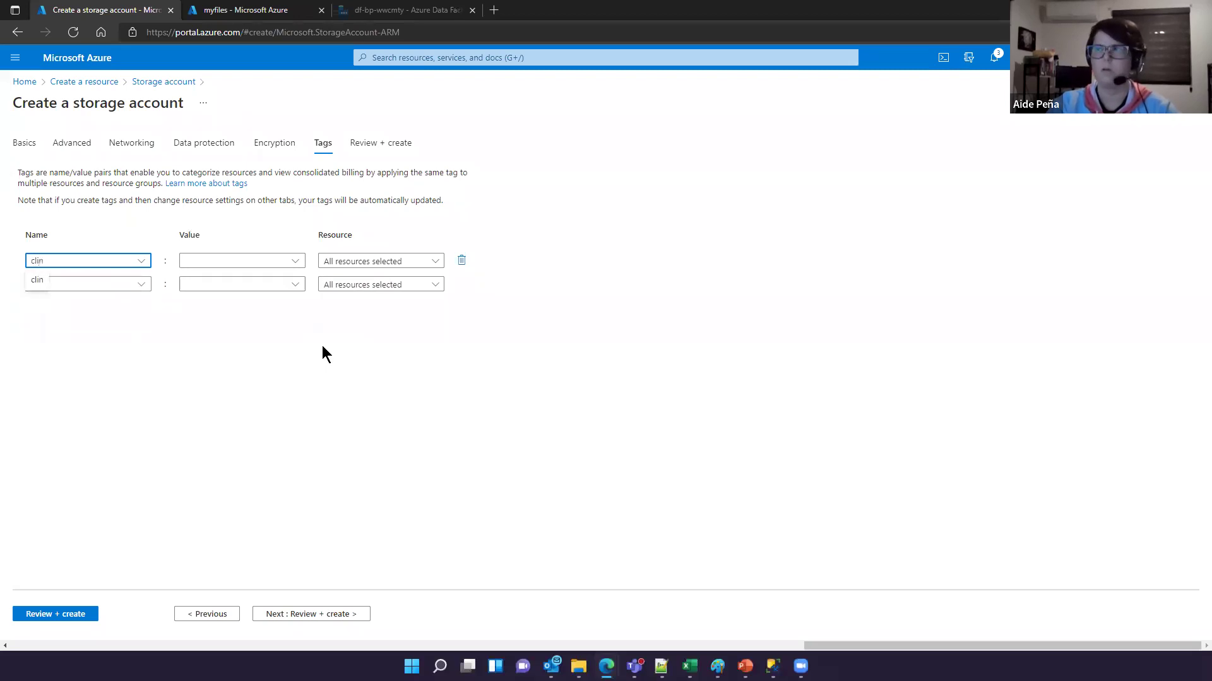
pyautogui.press('BackSpace')
pyautogui.write('ent')
pyautogui.click(198, 264)
pyautogui.write('wwi')
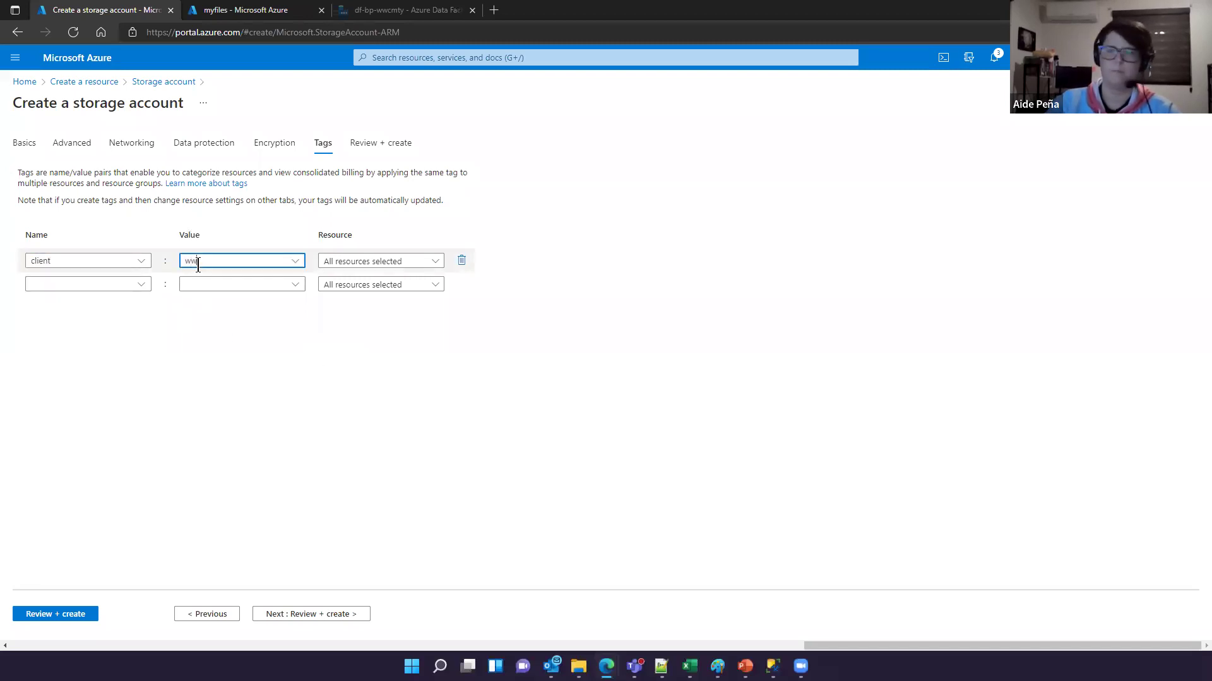
pyautogui.write('c')
pyautogui.click(283, 311)
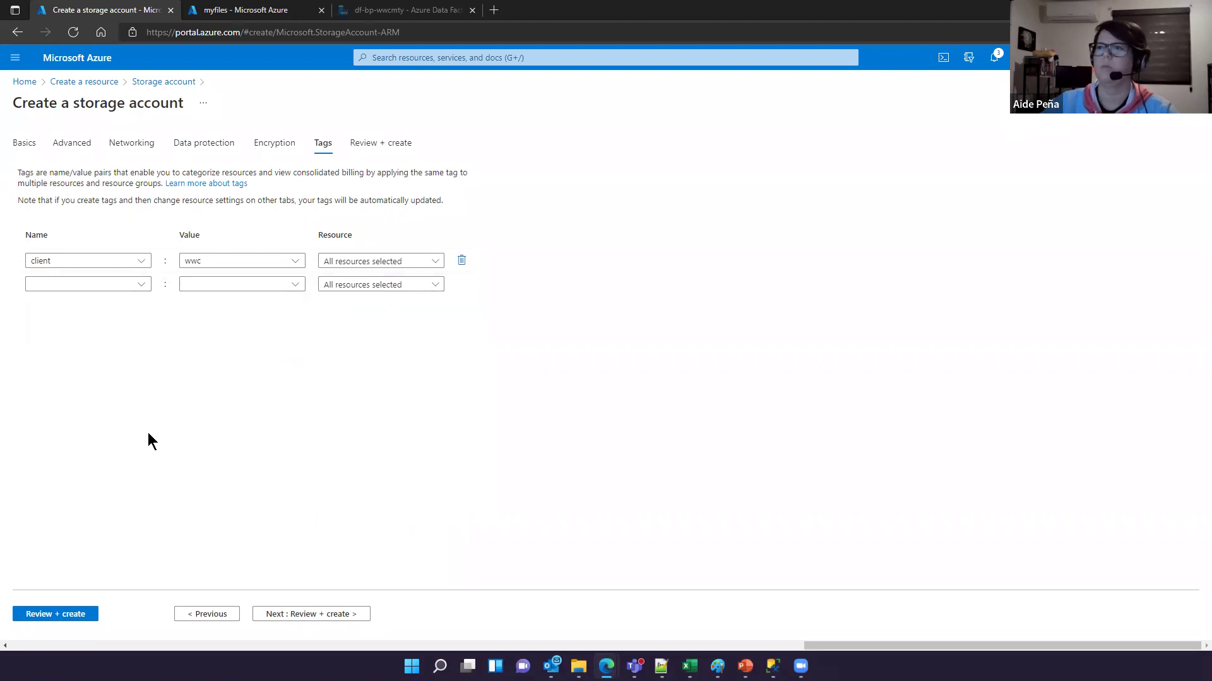
# Step: Review the validated summary and create storage account sabapwwc123
pyautogui.click(331, 615)
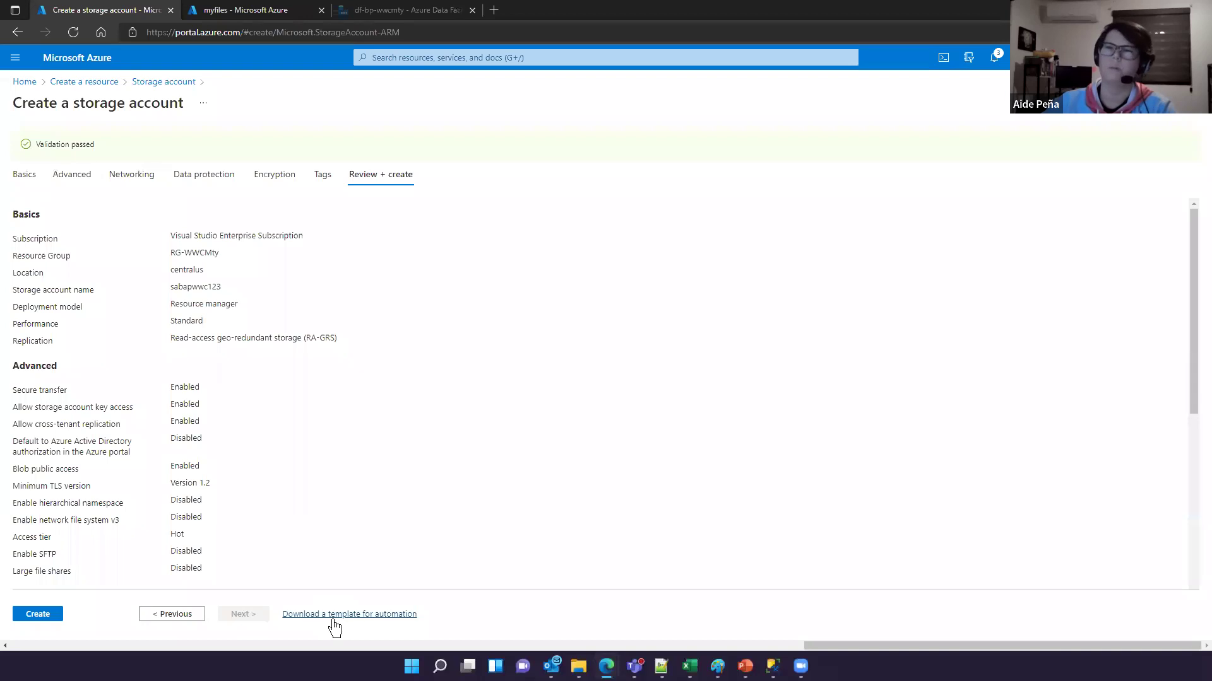
pyautogui.scroll(-3, 327, 393)
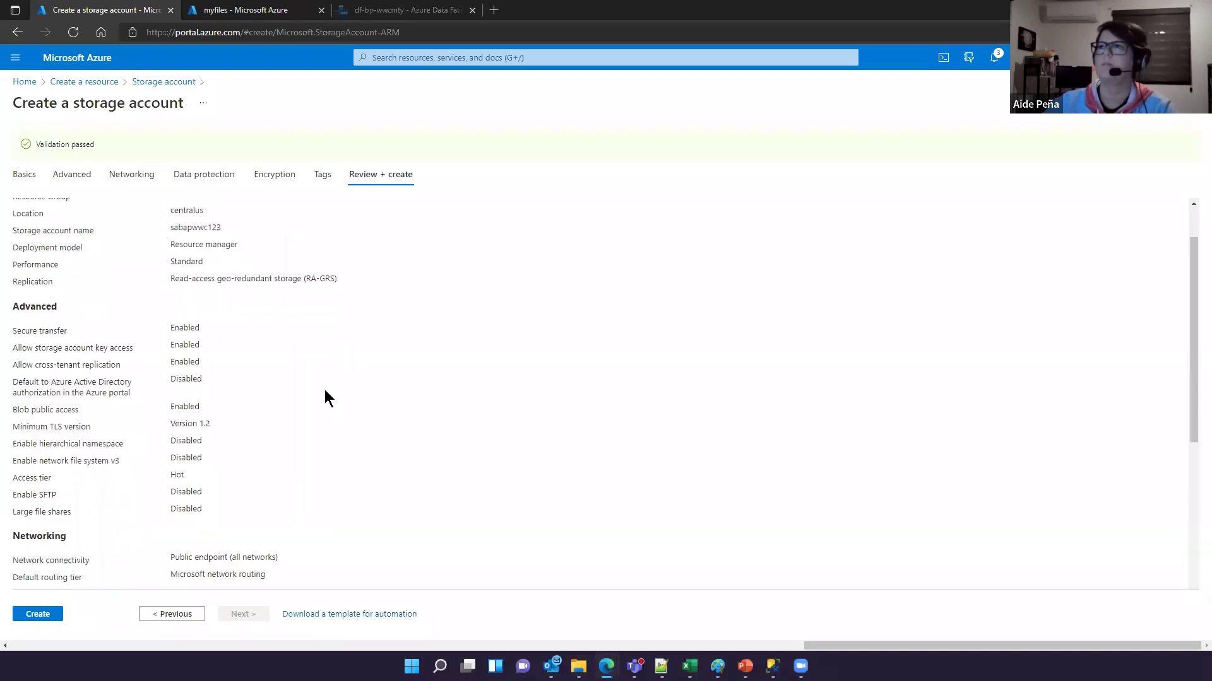
pyautogui.scroll(-3, 326, 397)
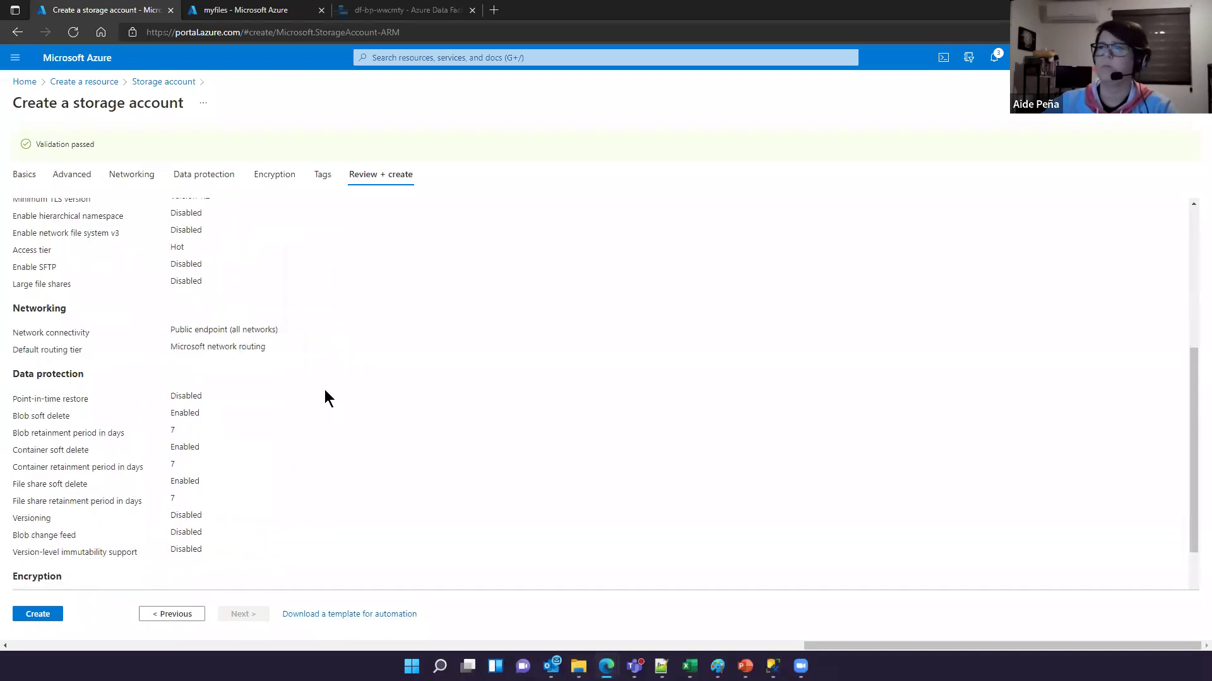
pyautogui.scroll(6, 326, 398)
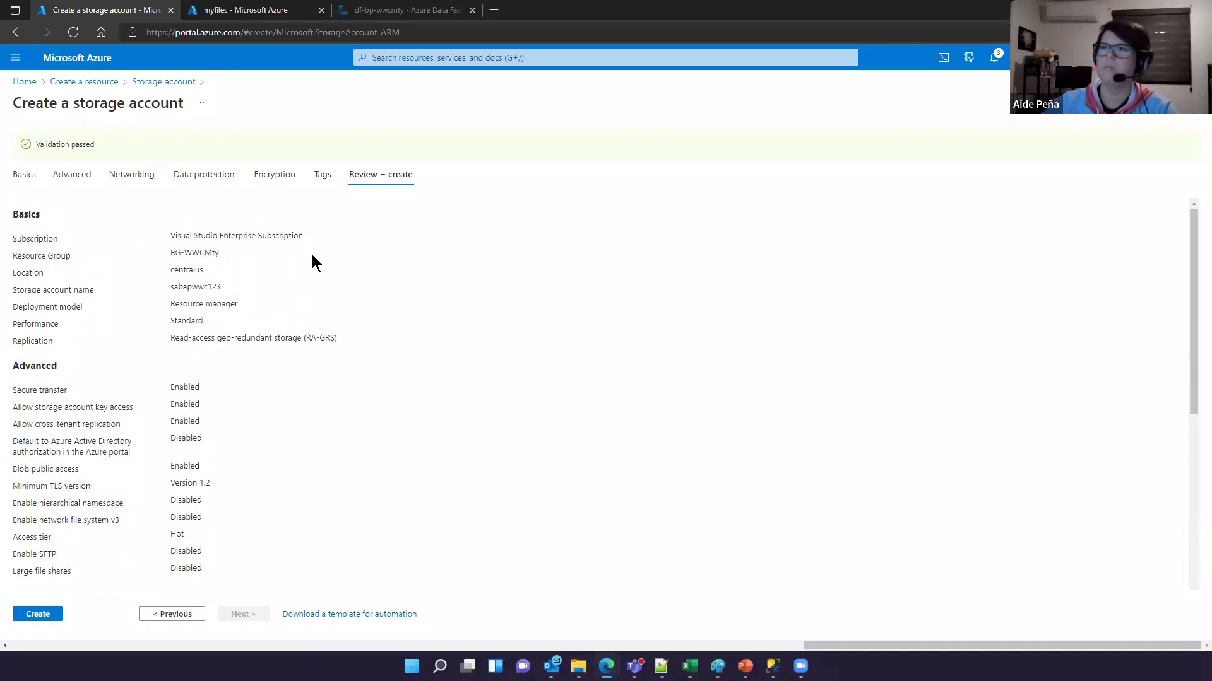
pyautogui.scroll(-1, 176, 307)
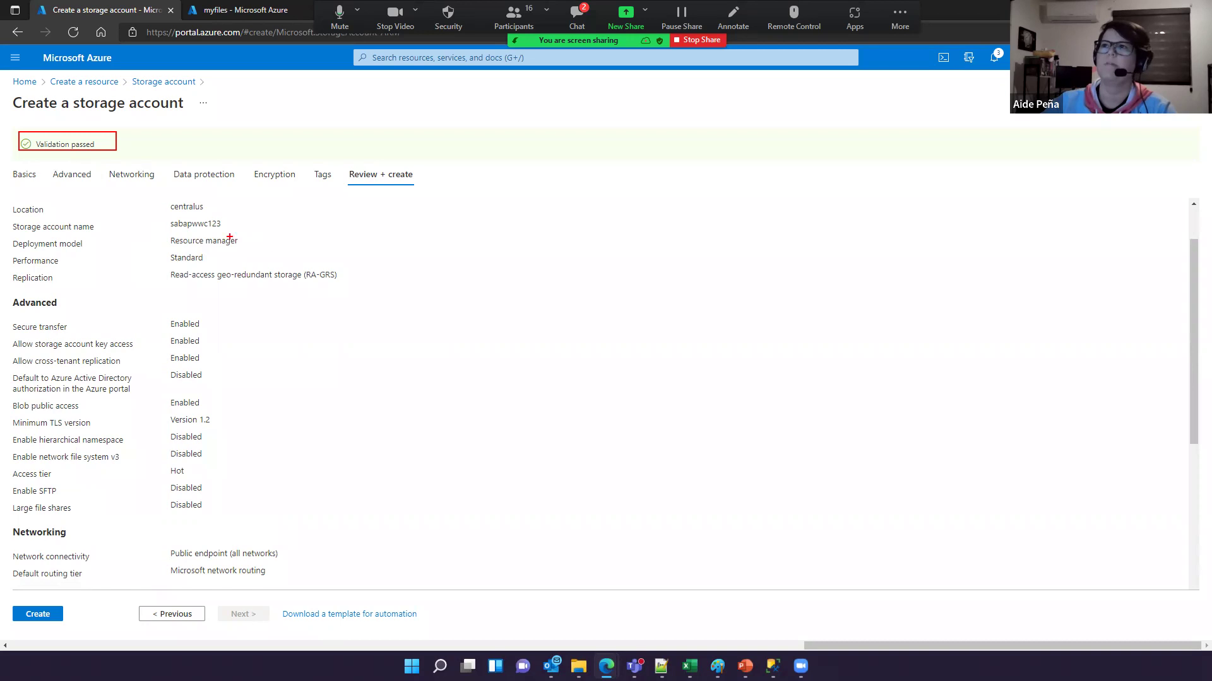
pyautogui.scroll(-2, 231, 236)
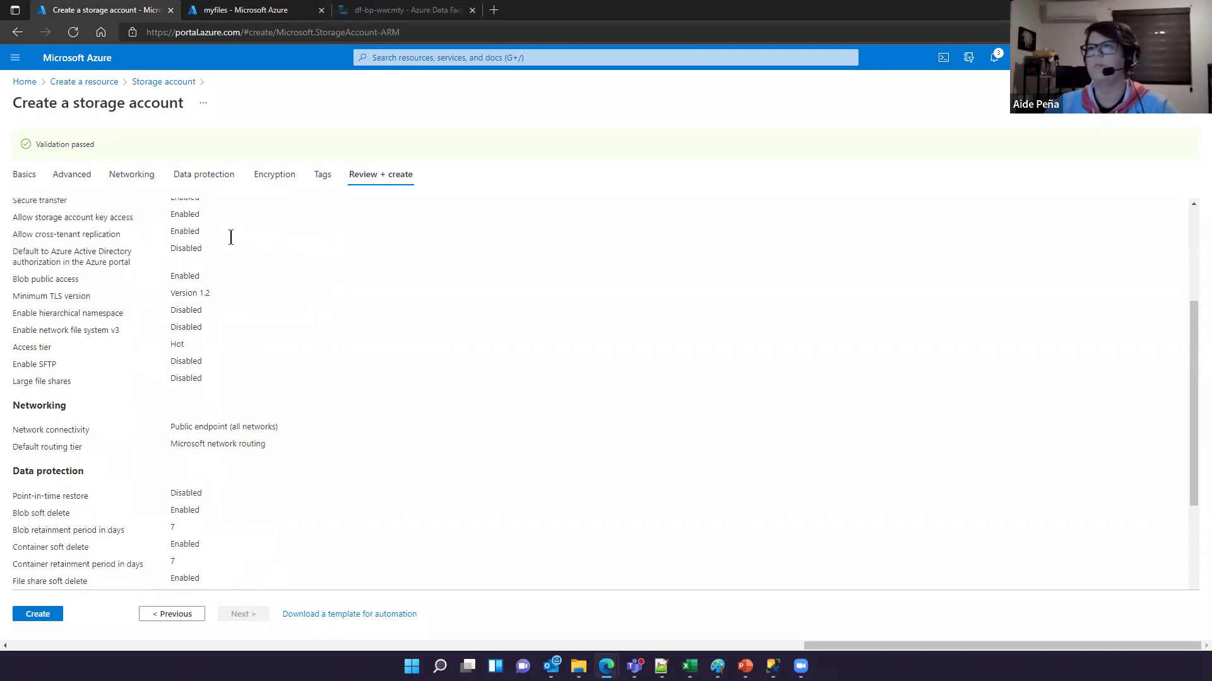
pyautogui.scroll(-3, 231, 241)
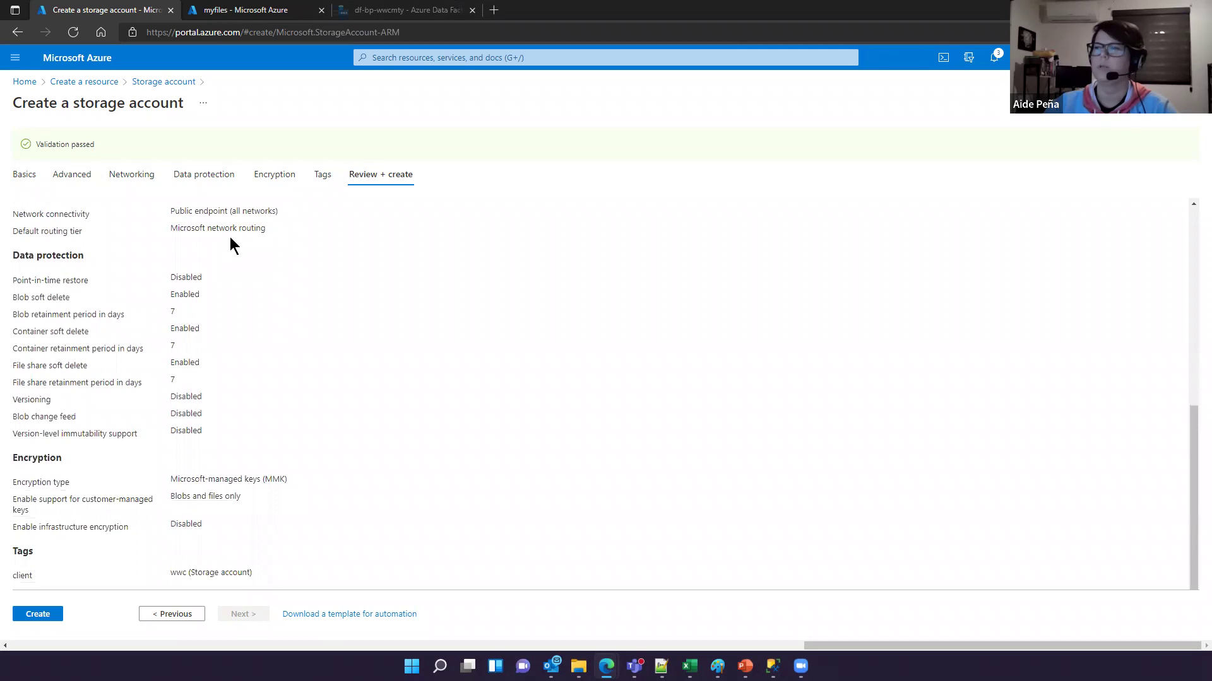
pyautogui.click(42, 613)
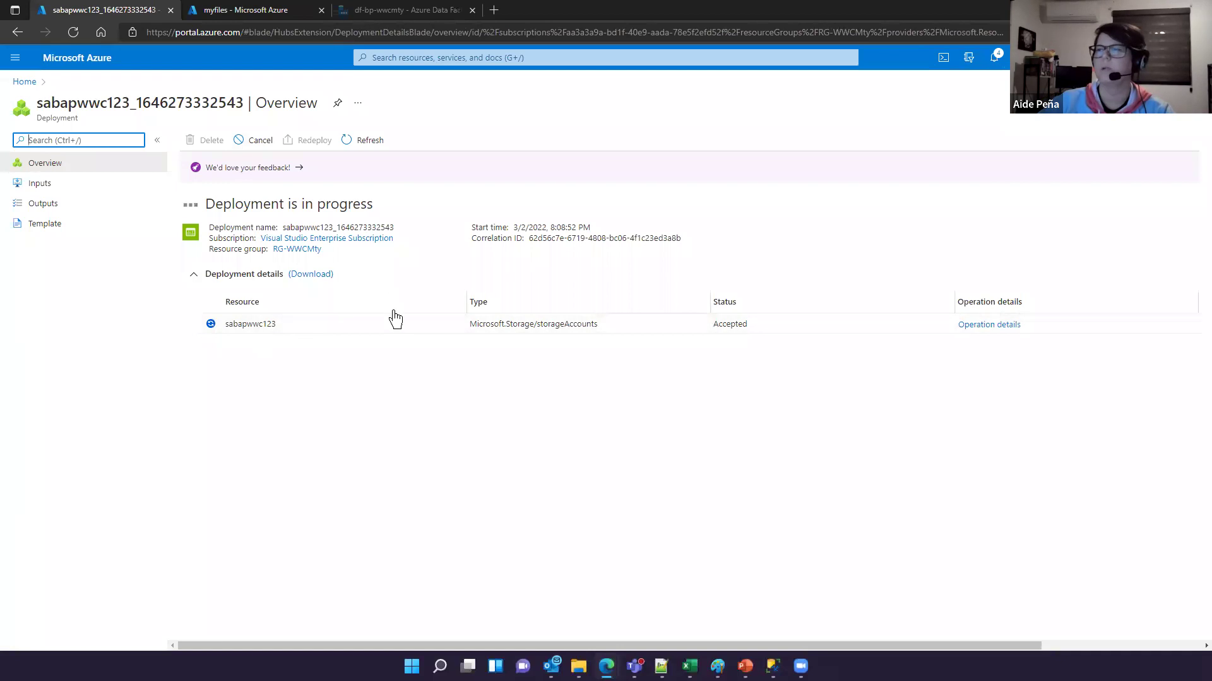
# Step: Return to the Azure home page once the deployment to RG-WWCMty succeeds
pyautogui.click(24, 82)
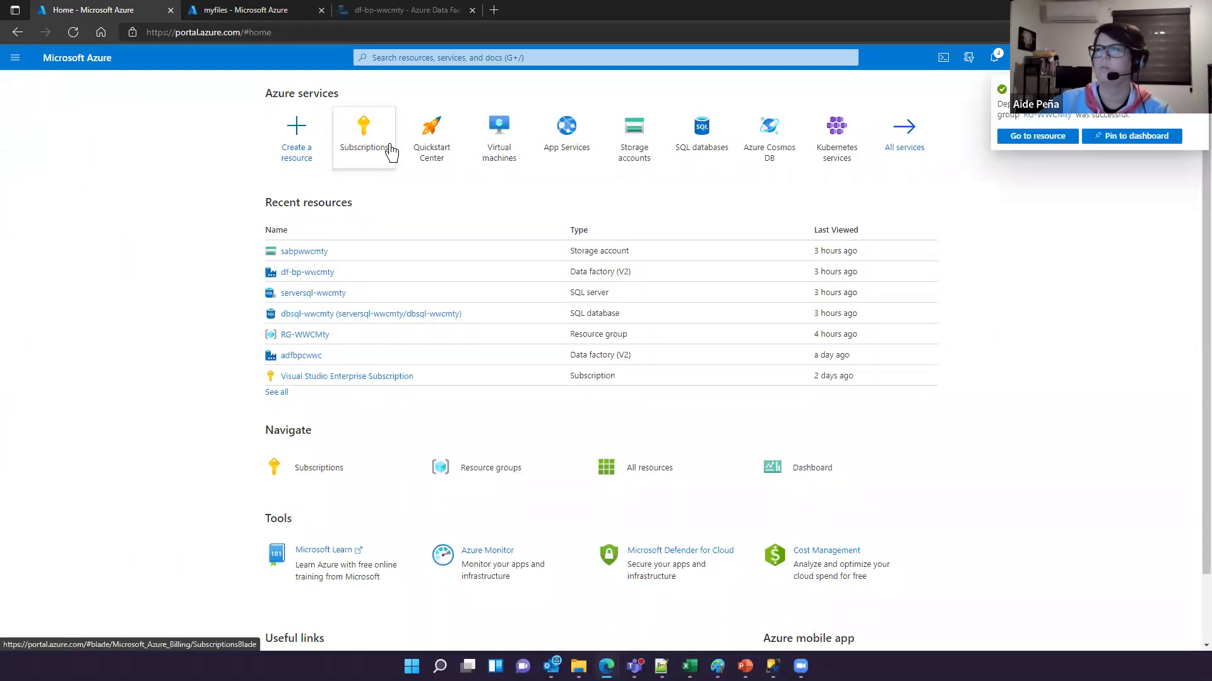
# Step: Open the RG-WWCMty resource group, briefly show the Demo slide, then return to the portal
pyautogui.click(305, 336)
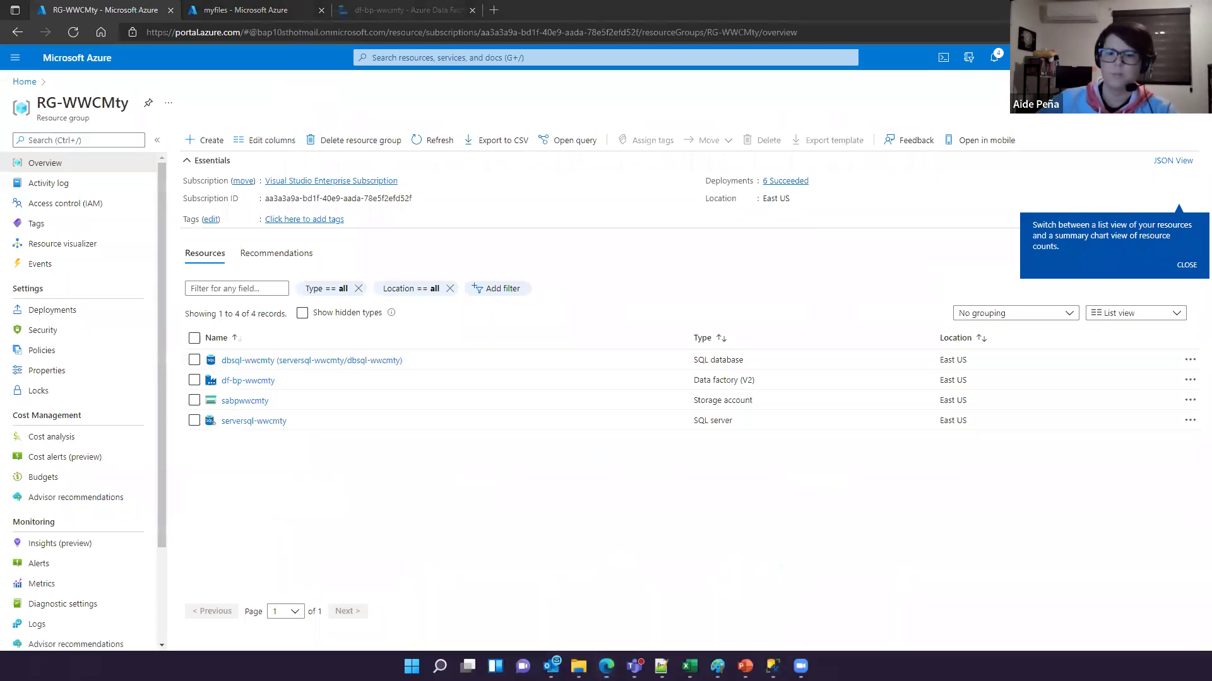
pyautogui.hotkey('alt', 'Tab')
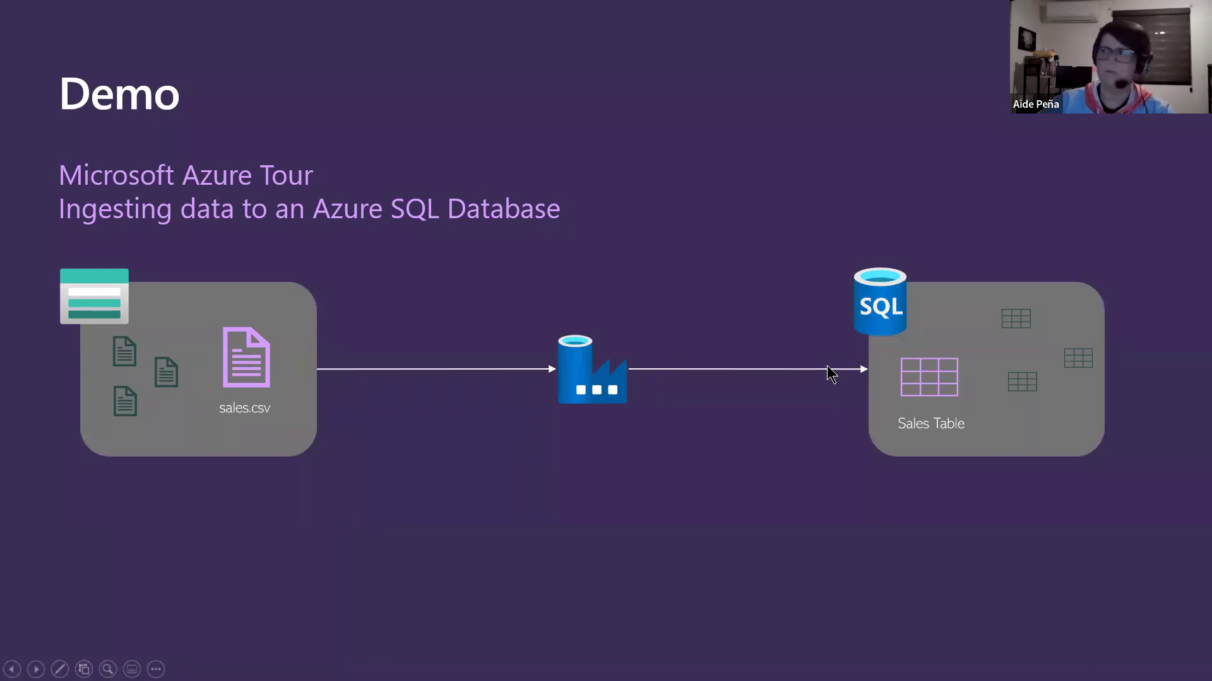
pyautogui.hotkey('alt', 'Tab')
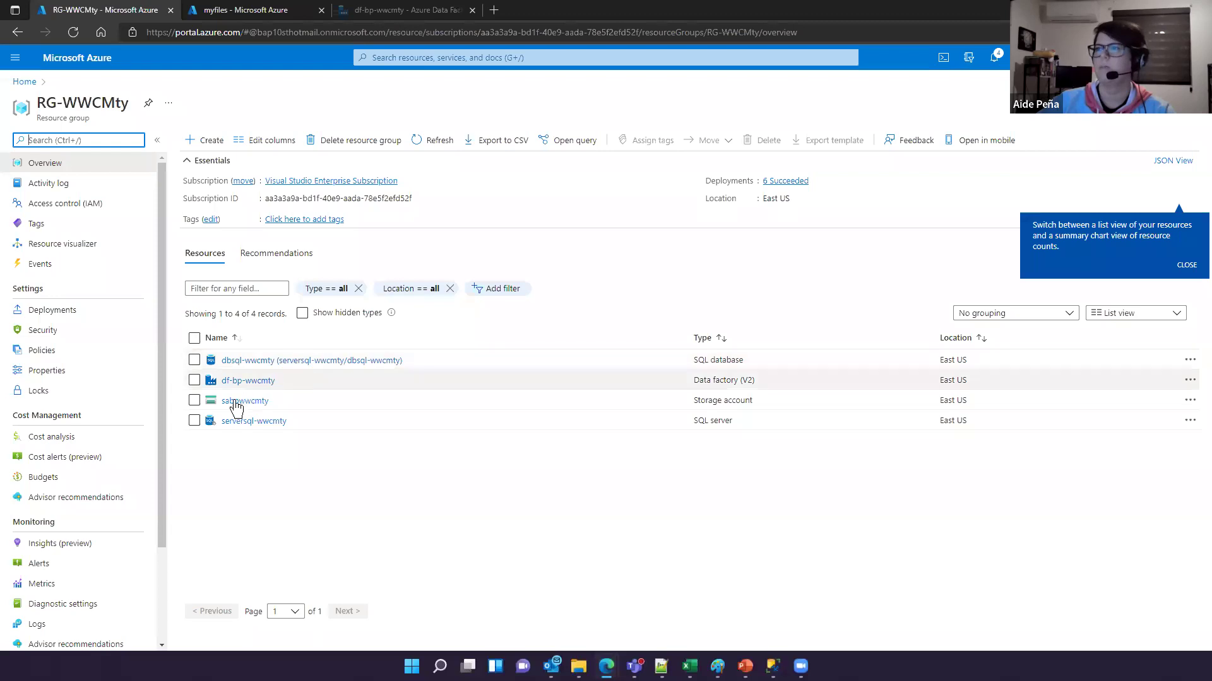
pyautogui.click(236, 402)
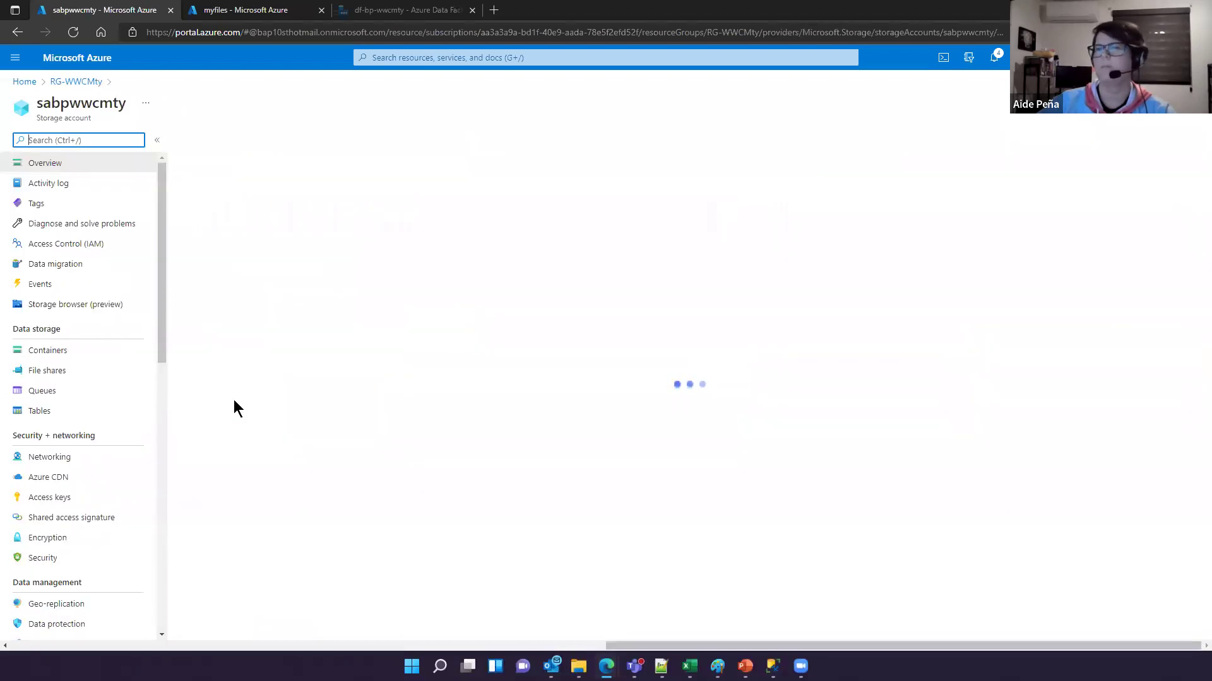
pyautogui.click(91, 351)
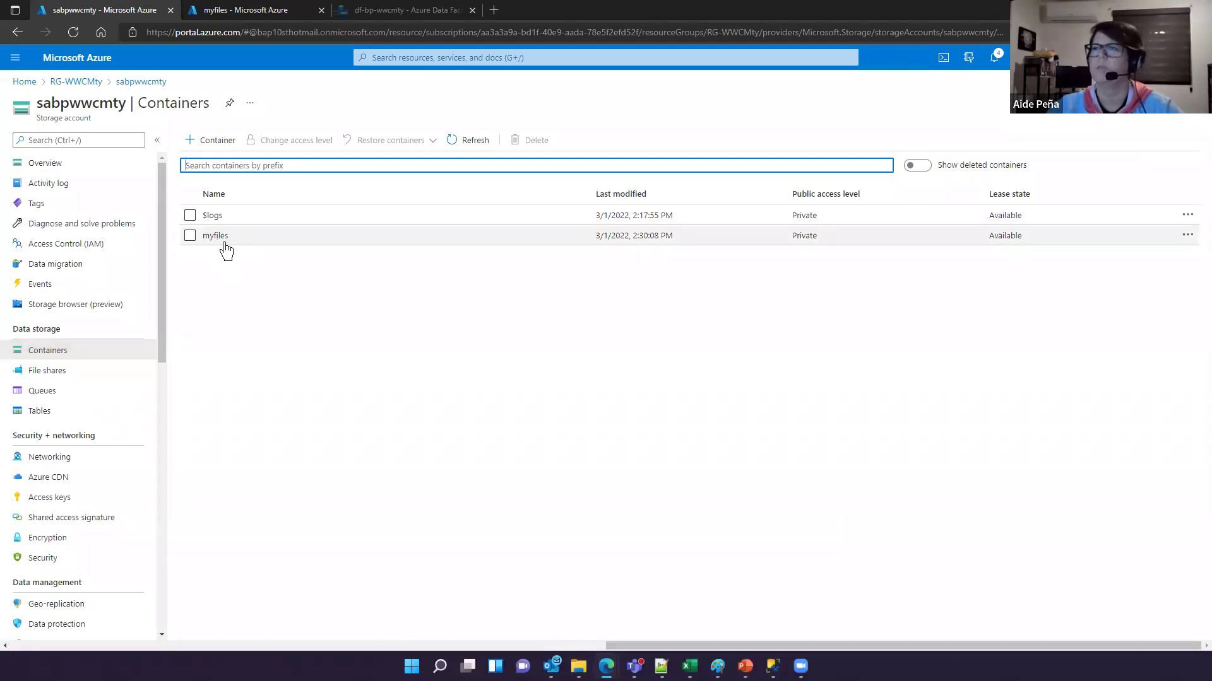
pyautogui.click(216, 236)
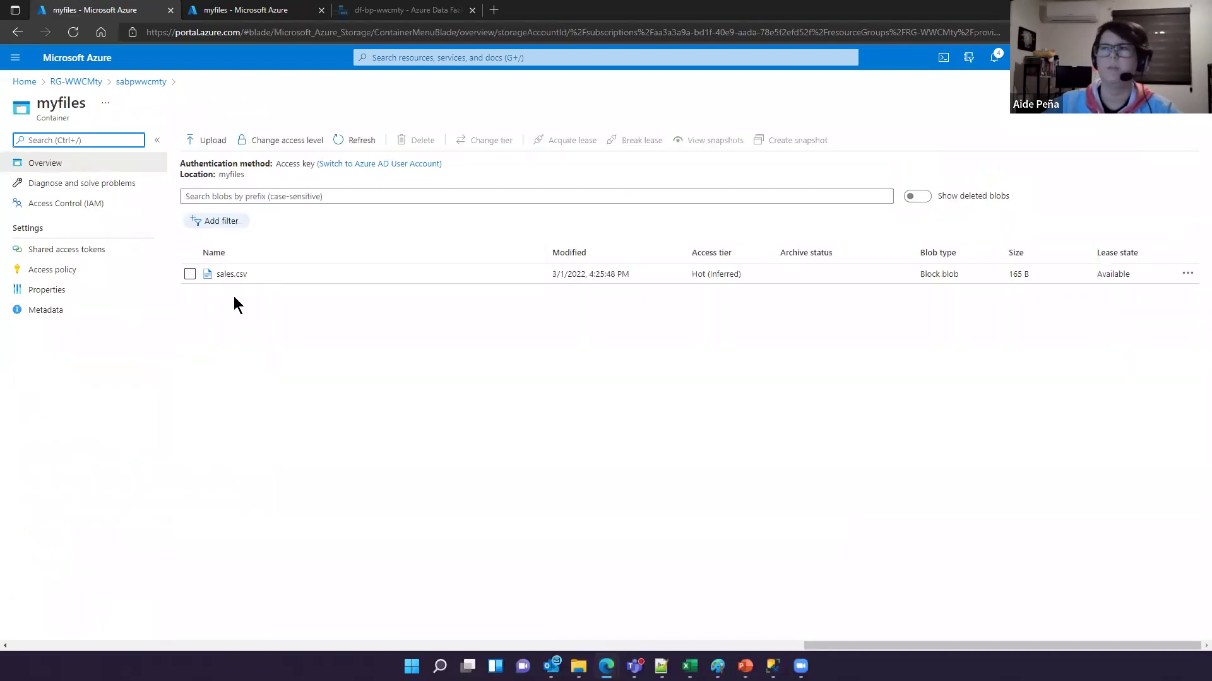
pyautogui.click(231, 274)
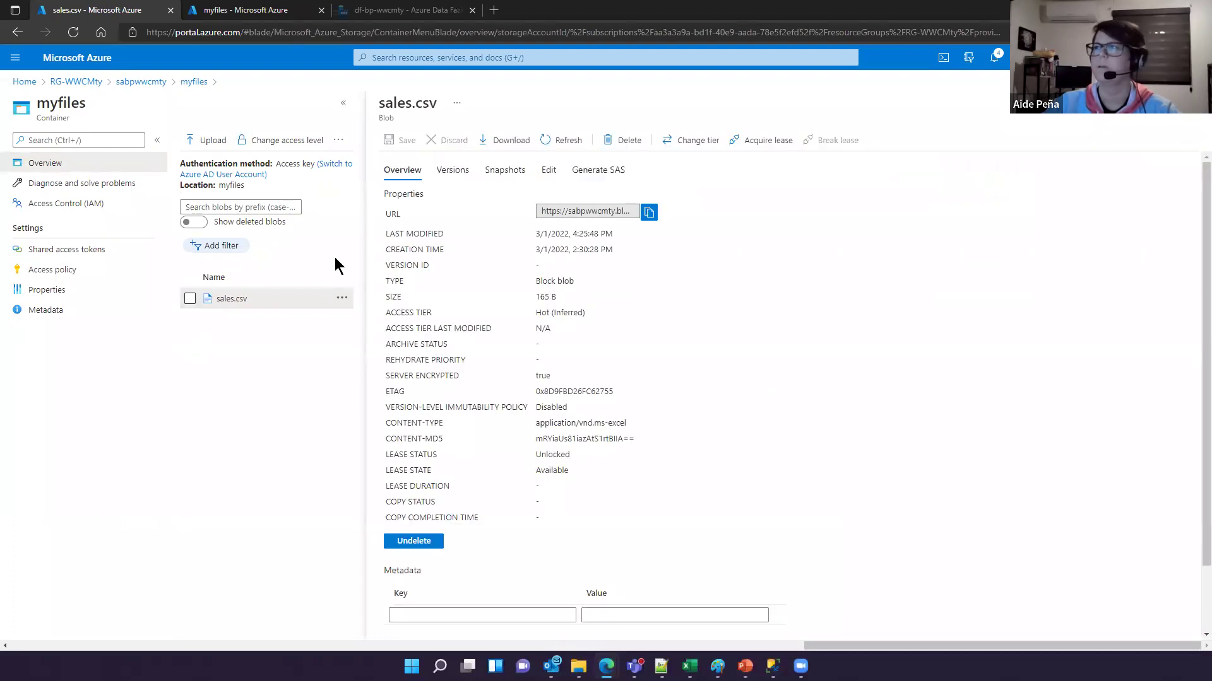
pyautogui.click(538, 172)
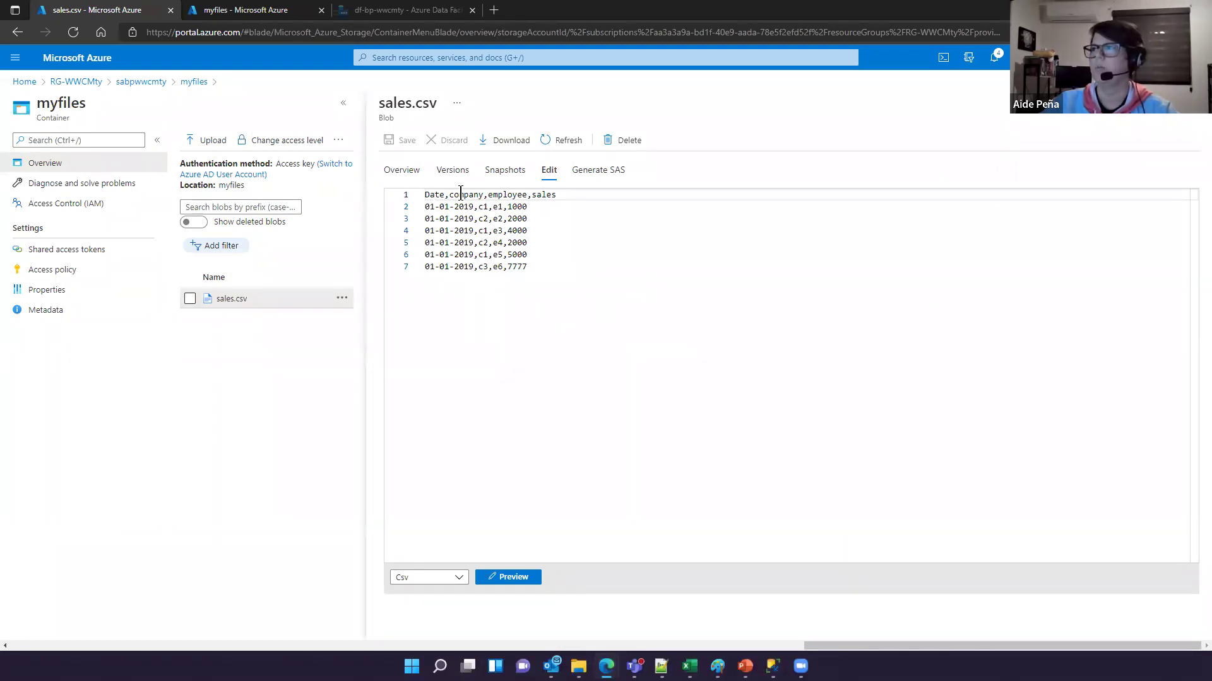
pyautogui.doubleClick(547, 197)
pyautogui.click(541, 272)
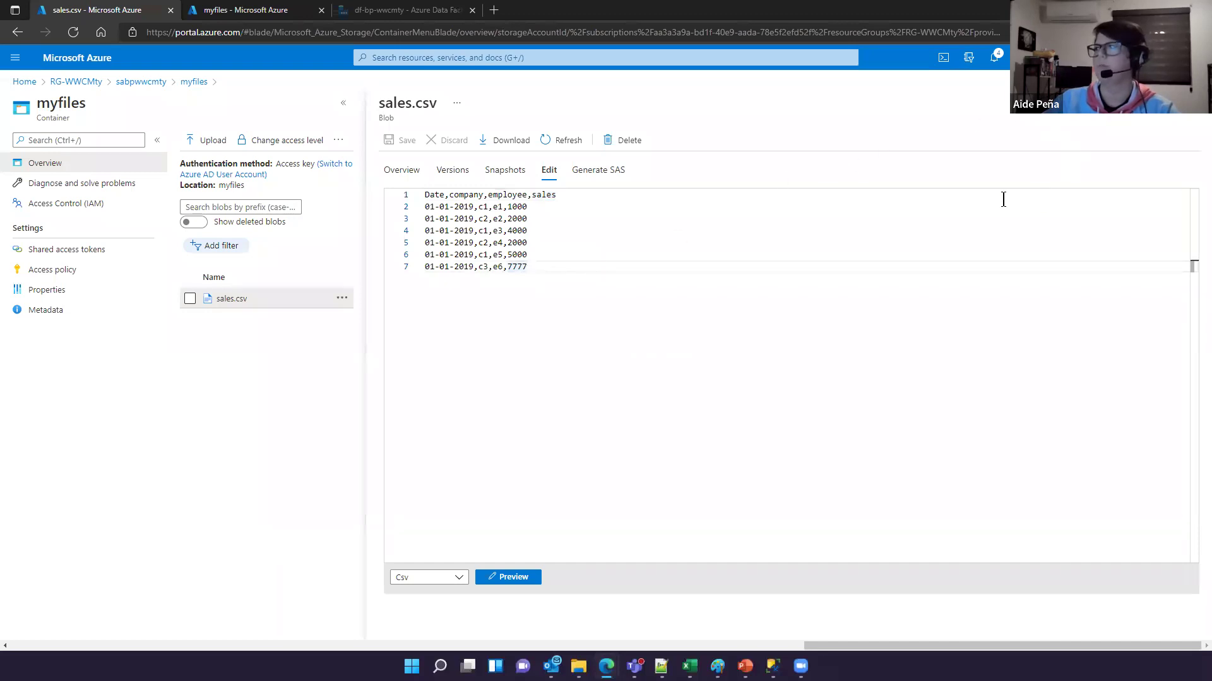
pyautogui.click(1191, 121)
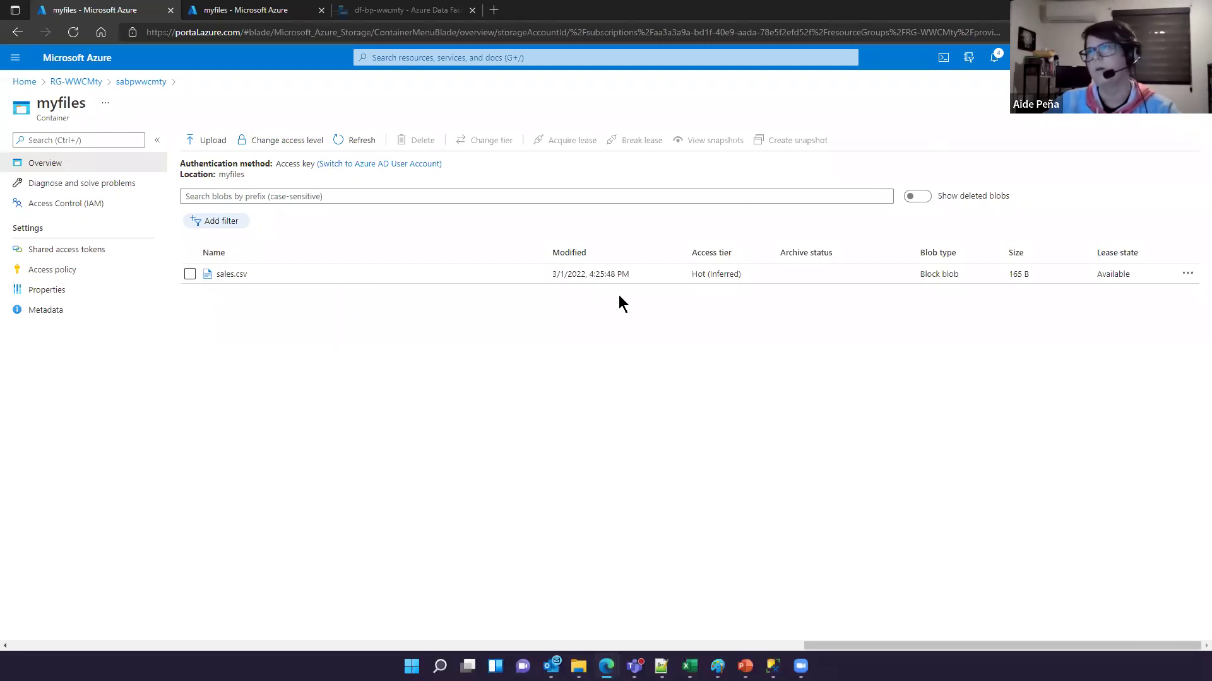
# Step: From RG-WWCMty, open the df-bp-wwcmty data factory and launch its Data Factory Studio
pyautogui.click(89, 80)
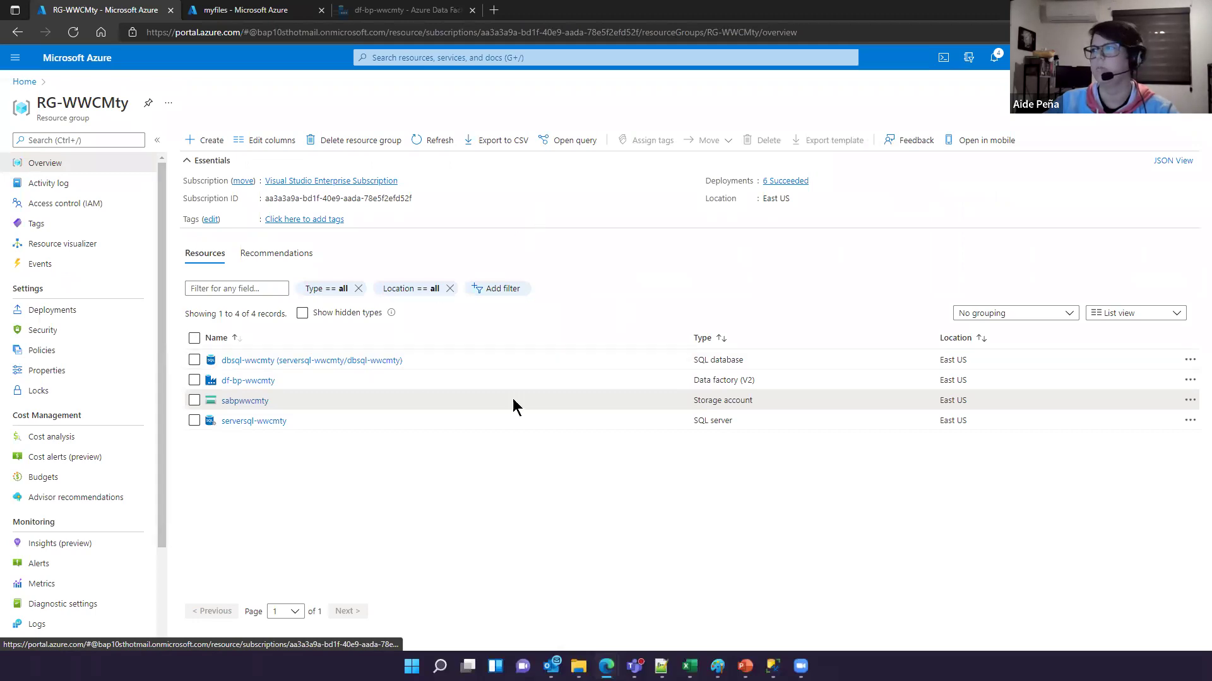
pyautogui.click(246, 381)
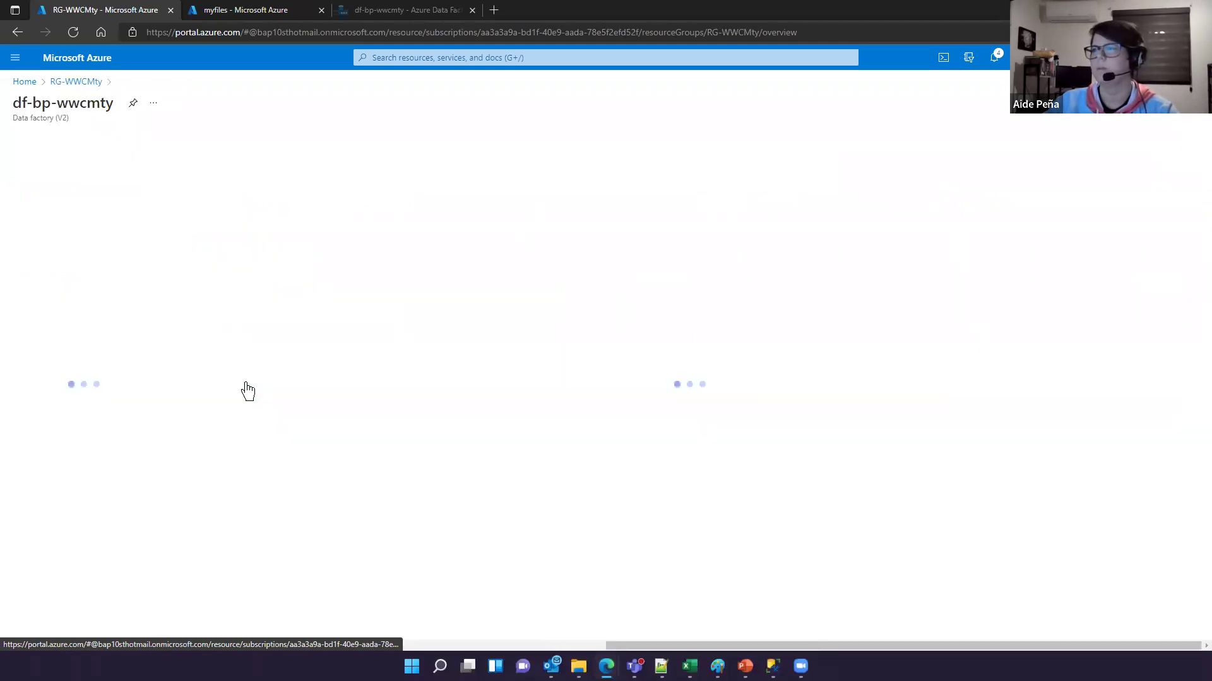
pyautogui.click(246, 364)
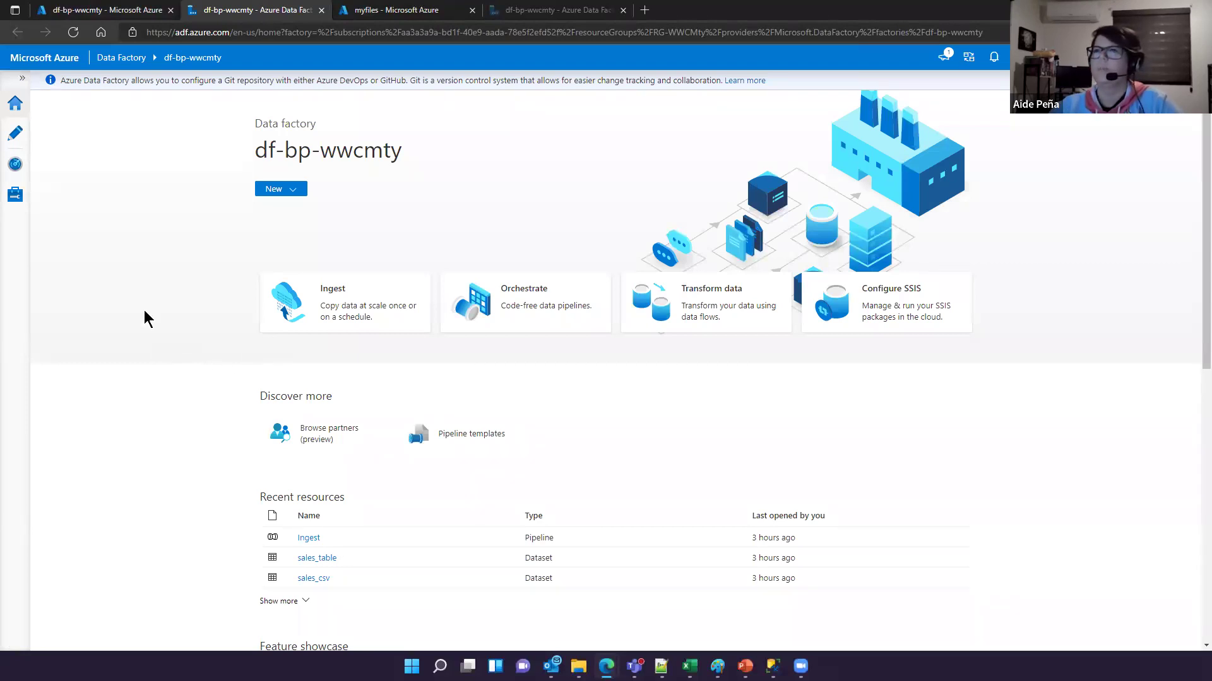
# Step: Open the Ingest pipeline under Author and inspect the cp_to_sqldb activity's General settings
pyautogui.click(16, 135)
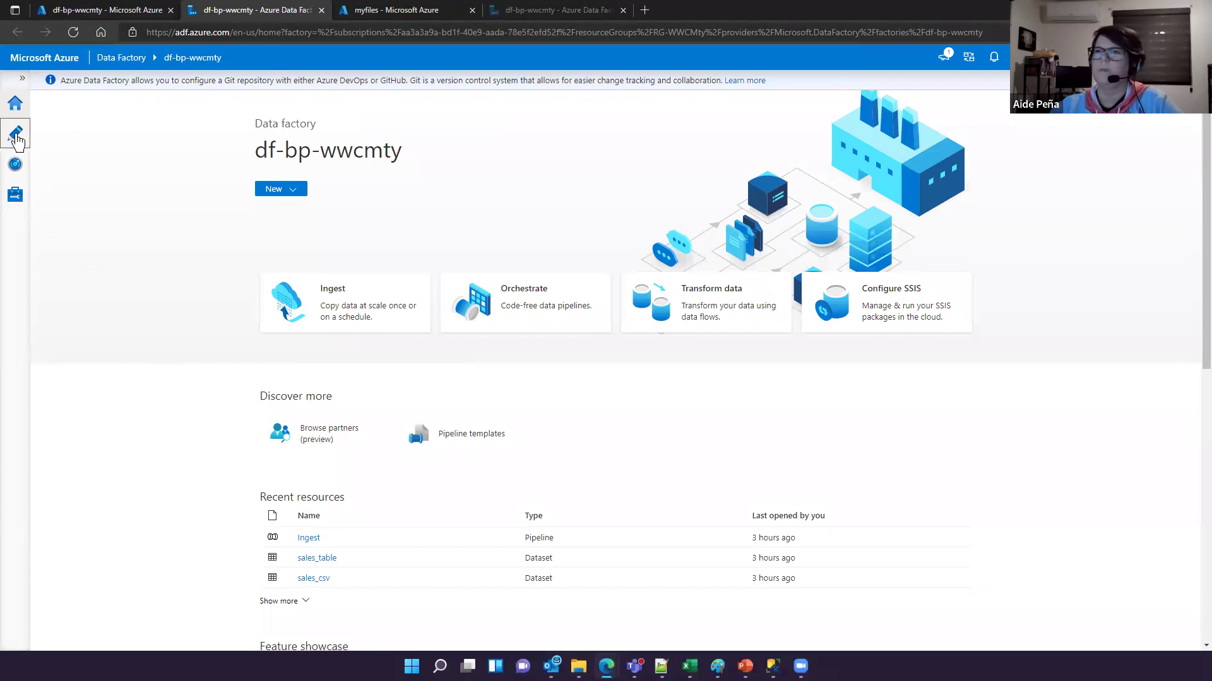
pyautogui.click(45, 152)
pyautogui.click(74, 175)
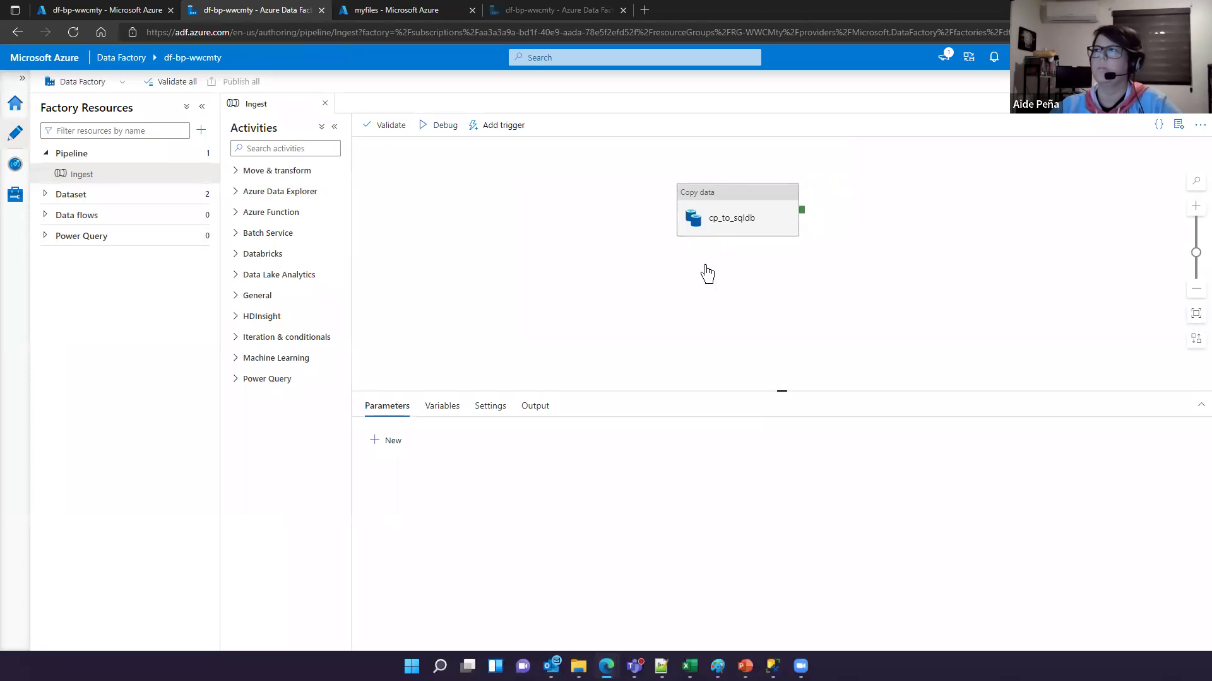
pyautogui.click(749, 237)
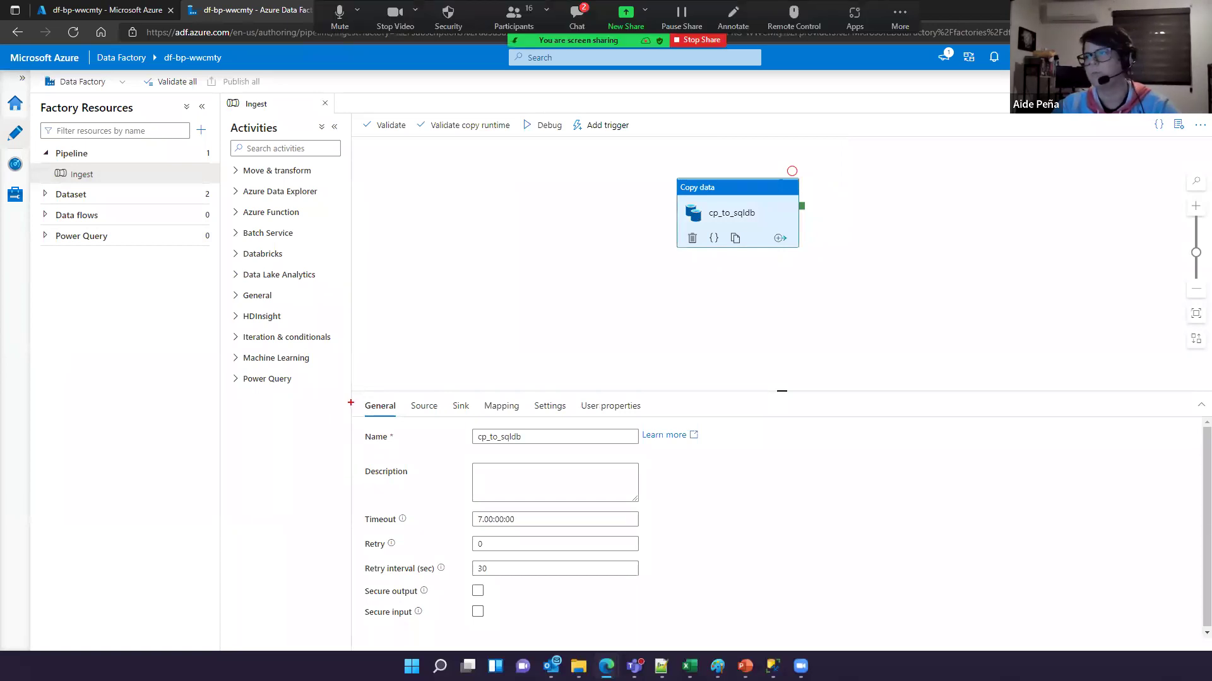
pyautogui.moveTo(355, 390); pyautogui.dragTo(666, 417)
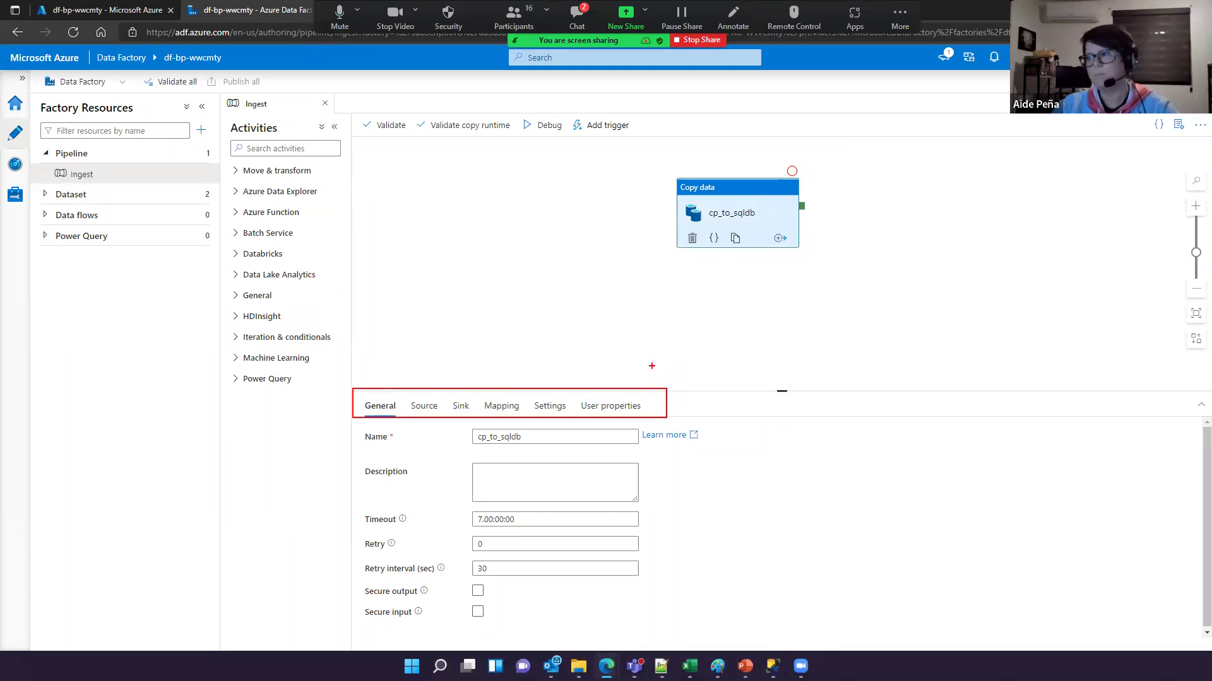
pyautogui.press('Escape')
pyautogui.click(726, 218)
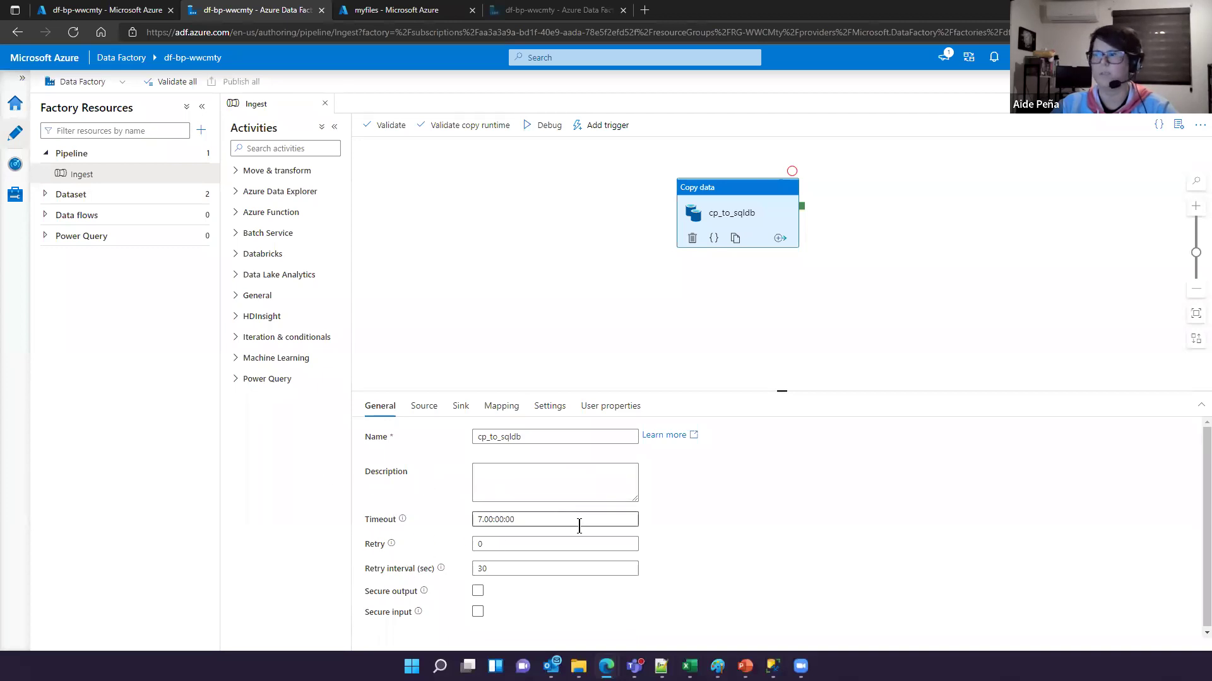
pyautogui.click(552, 520)
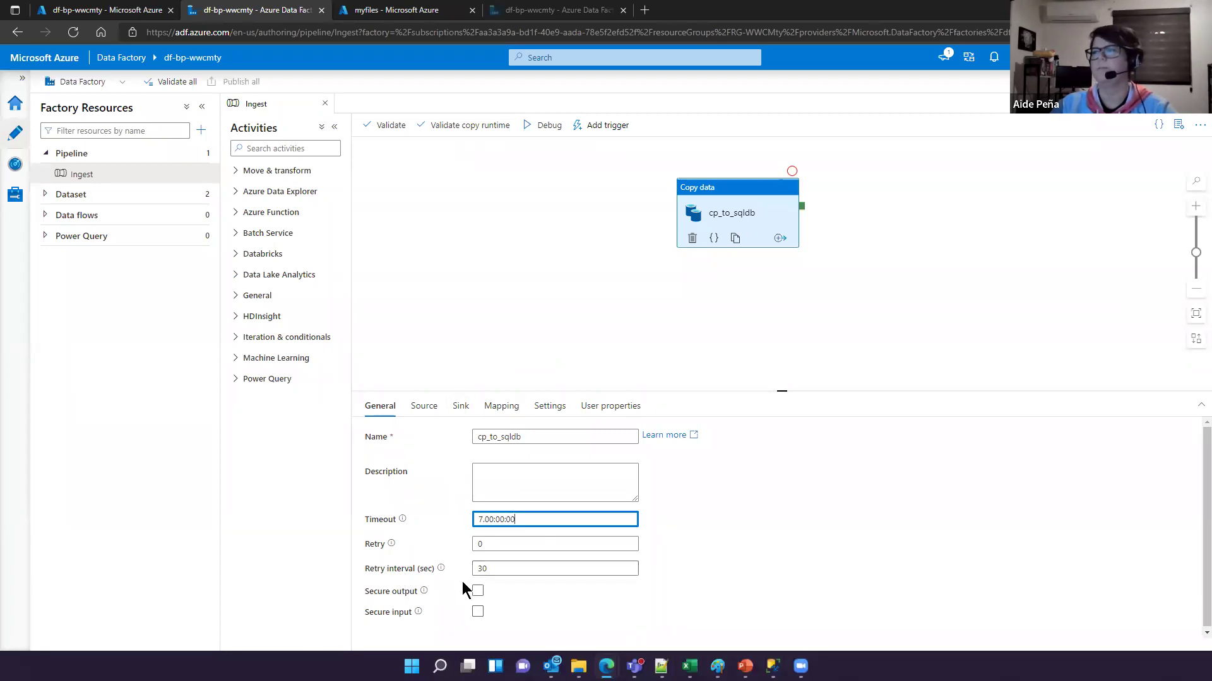
# Step: View cp_to_sqldb's Source settings, glance at the portal, then open the sales_csv source dataset
pyautogui.click(426, 411)
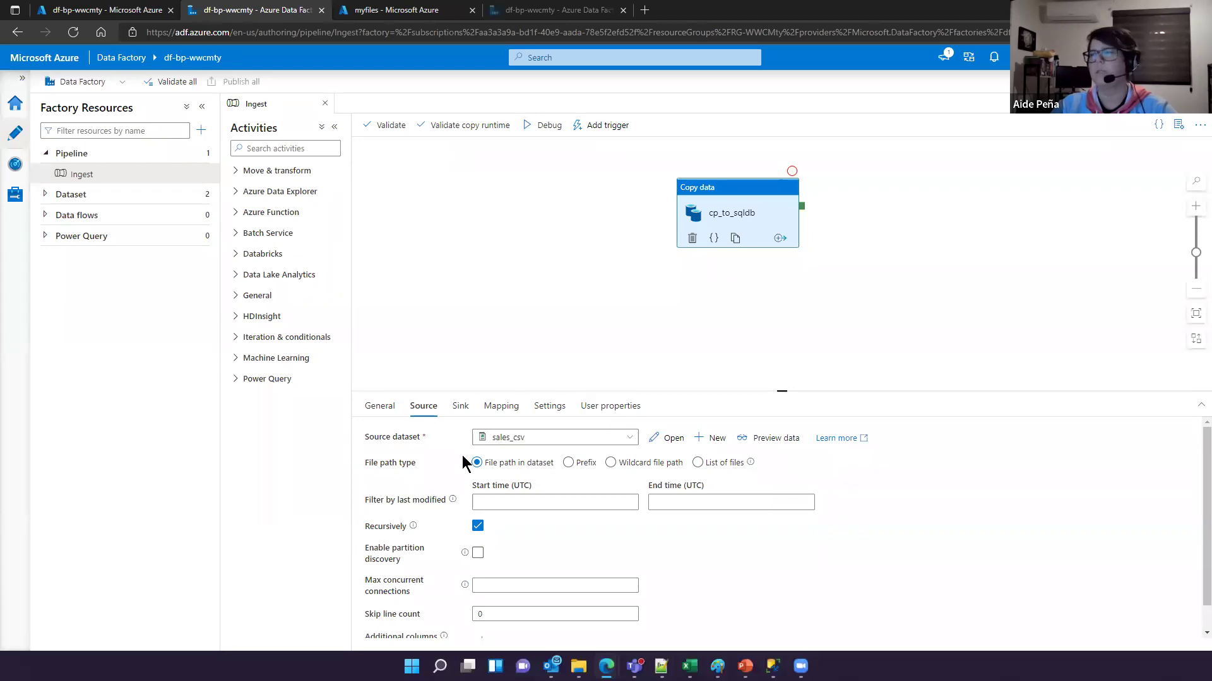
pyautogui.click(126, 12)
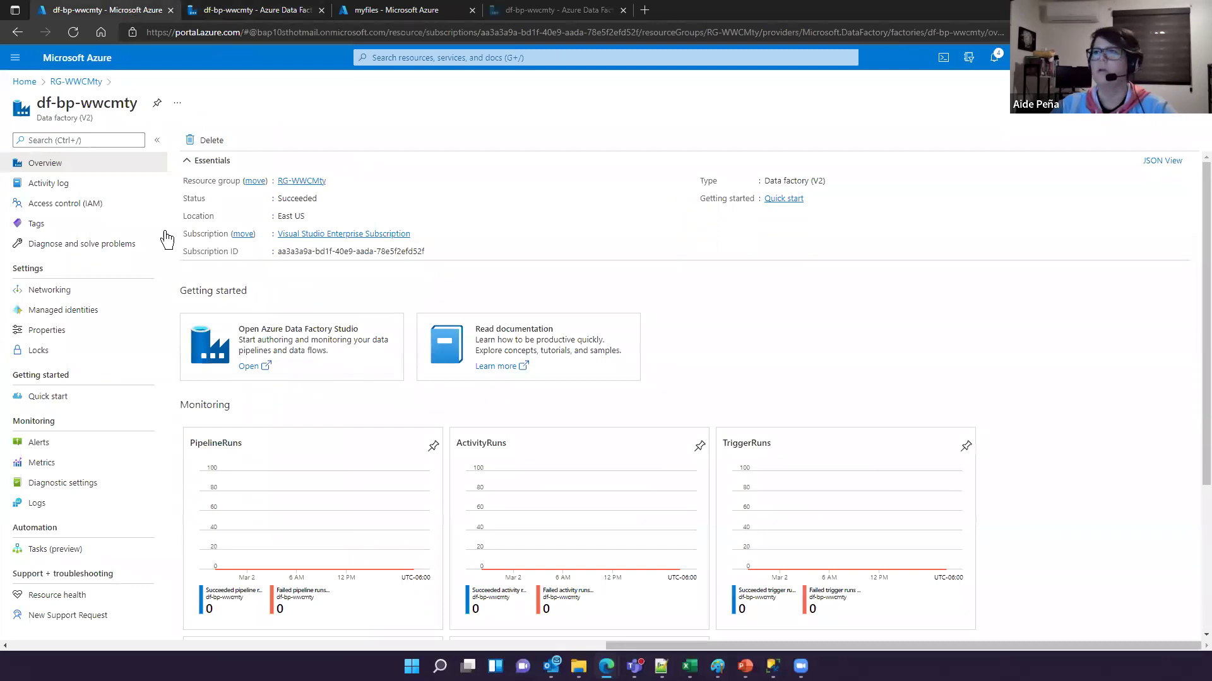
pyautogui.click(75, 86)
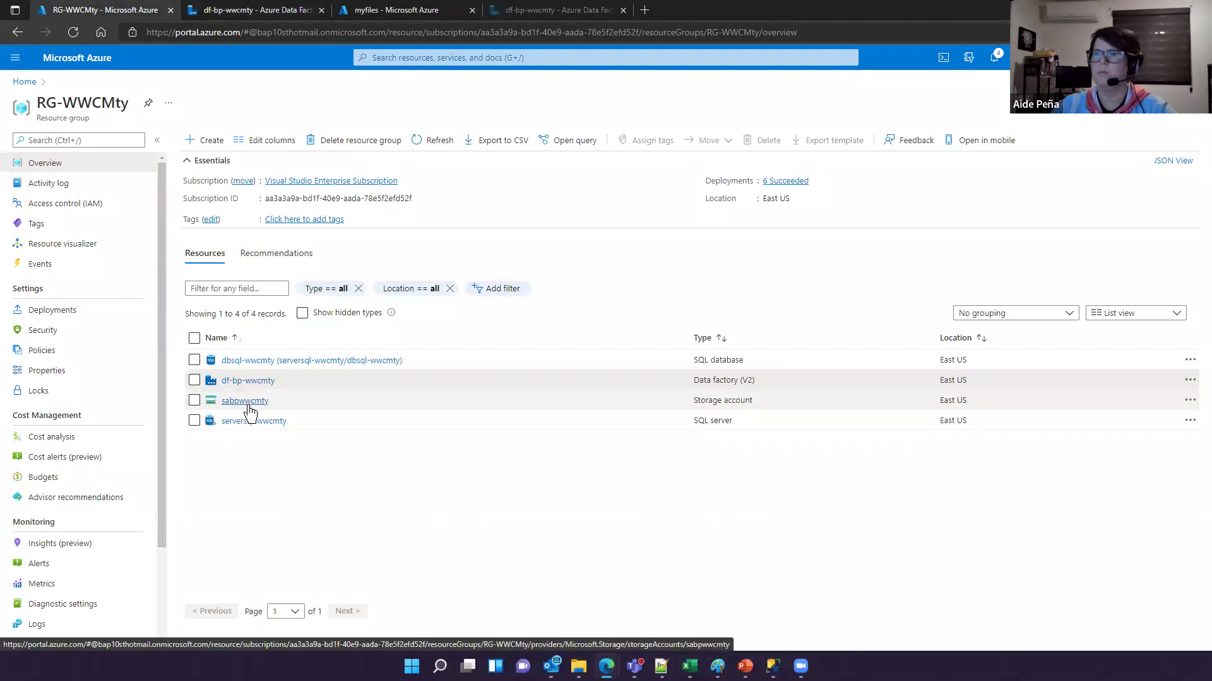
pyautogui.click(252, 11)
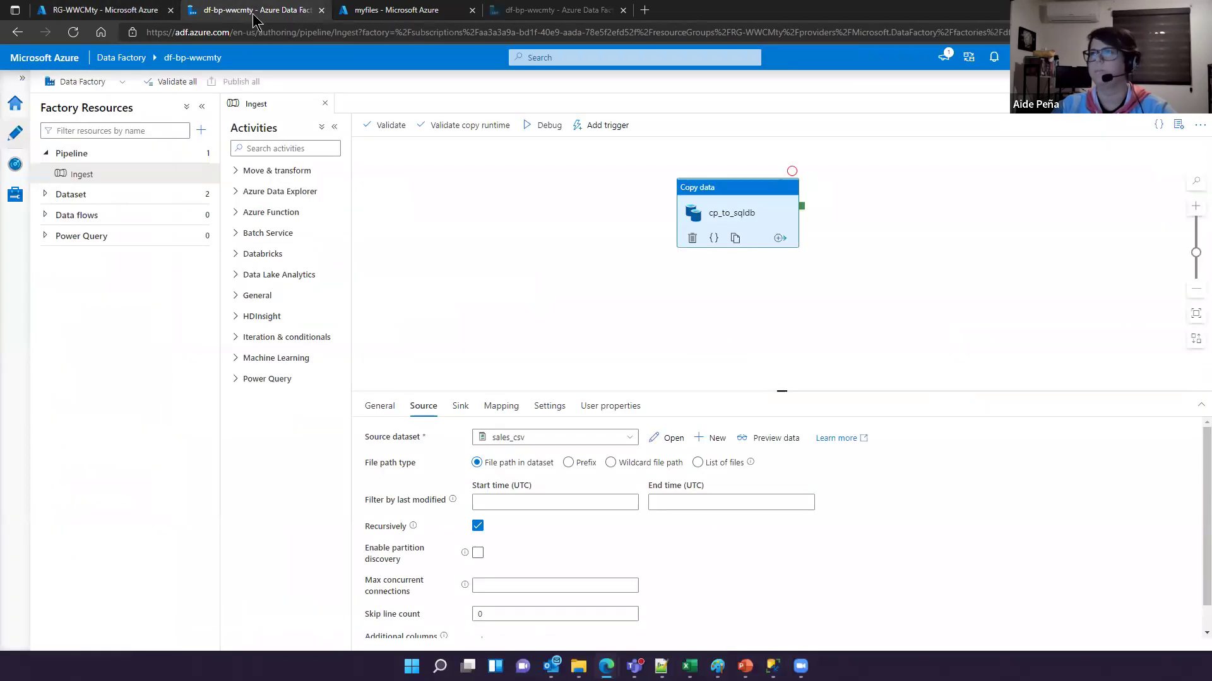
pyautogui.click(670, 439)
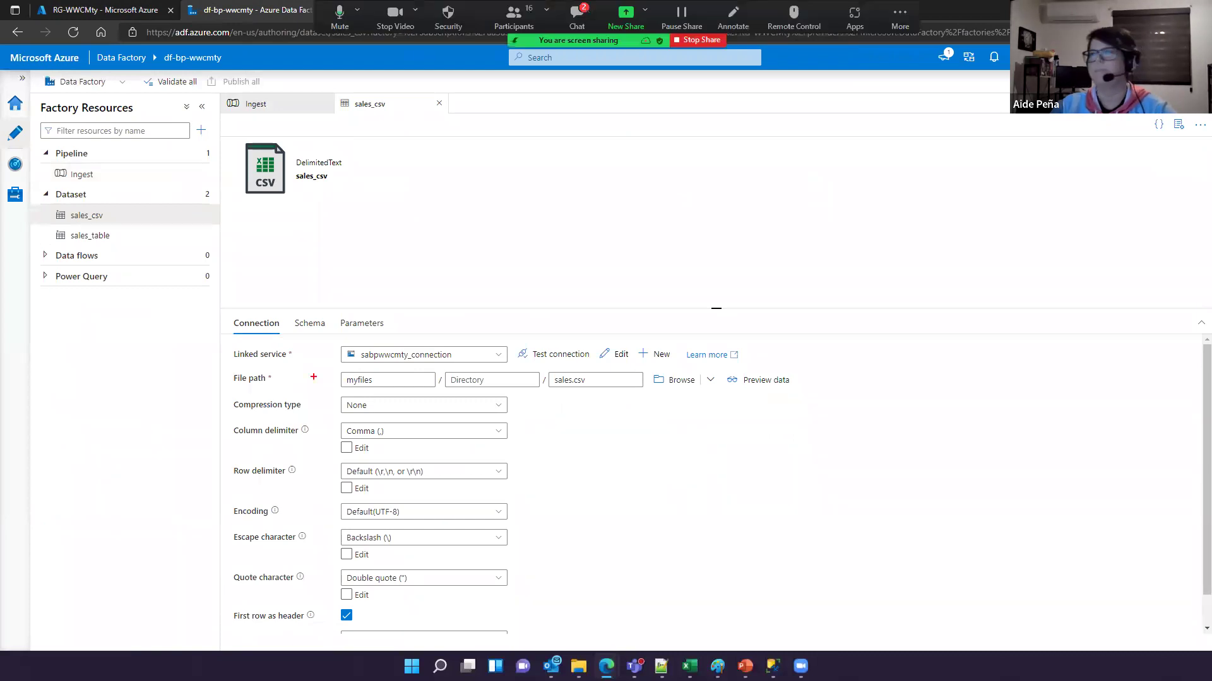
# Step: Review sales_csv's connection (myfiles/sales.csv, comma delimiter), then return to the Ingest pipeline
pyautogui.moveTo(322, 337)
pyautogui.mouseDown()
pyautogui.moveTo(465, 372)
pyautogui.moveTo(543, 370)
pyautogui.mouseUp()
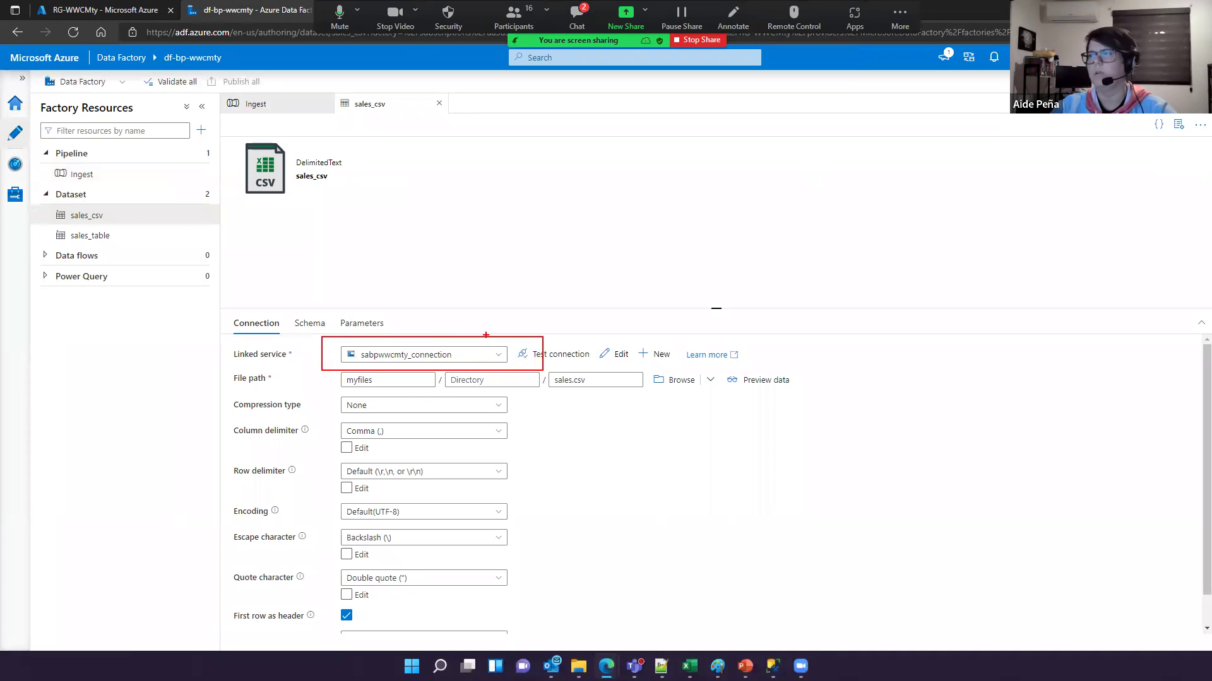
pyautogui.moveTo(502, 331); pyautogui.dragTo(525, 312)
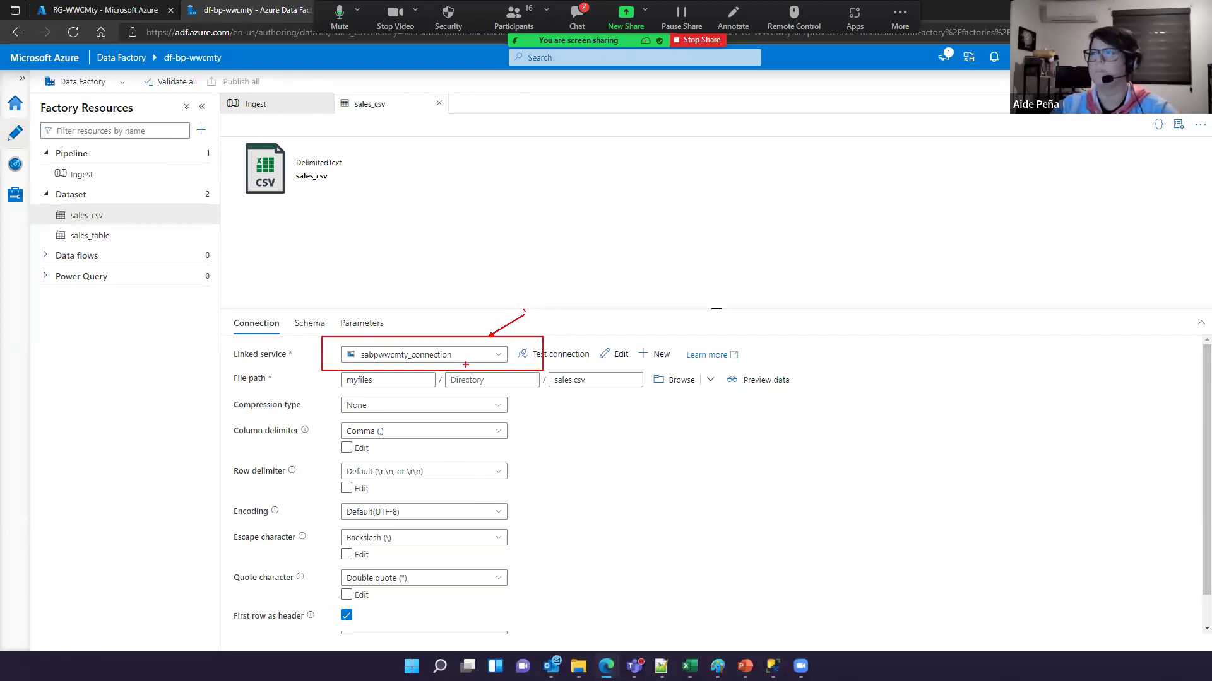
pyautogui.moveTo(336, 367); pyautogui.dragTo(651, 396)
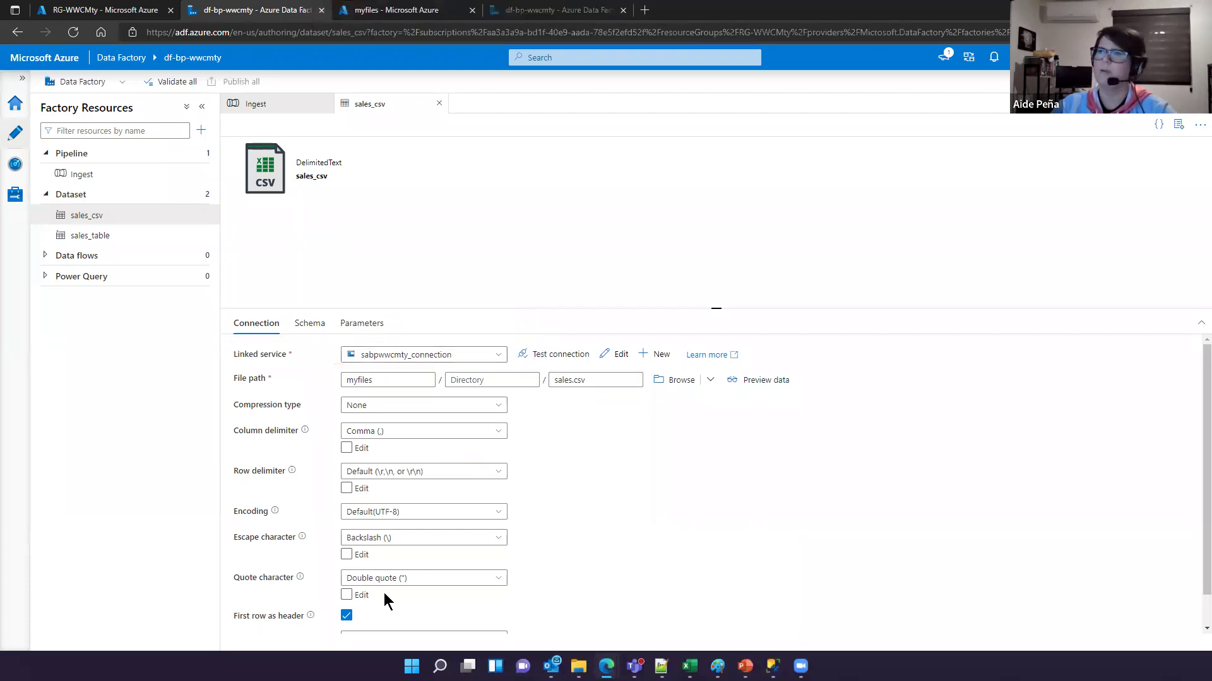
pyautogui.click(270, 105)
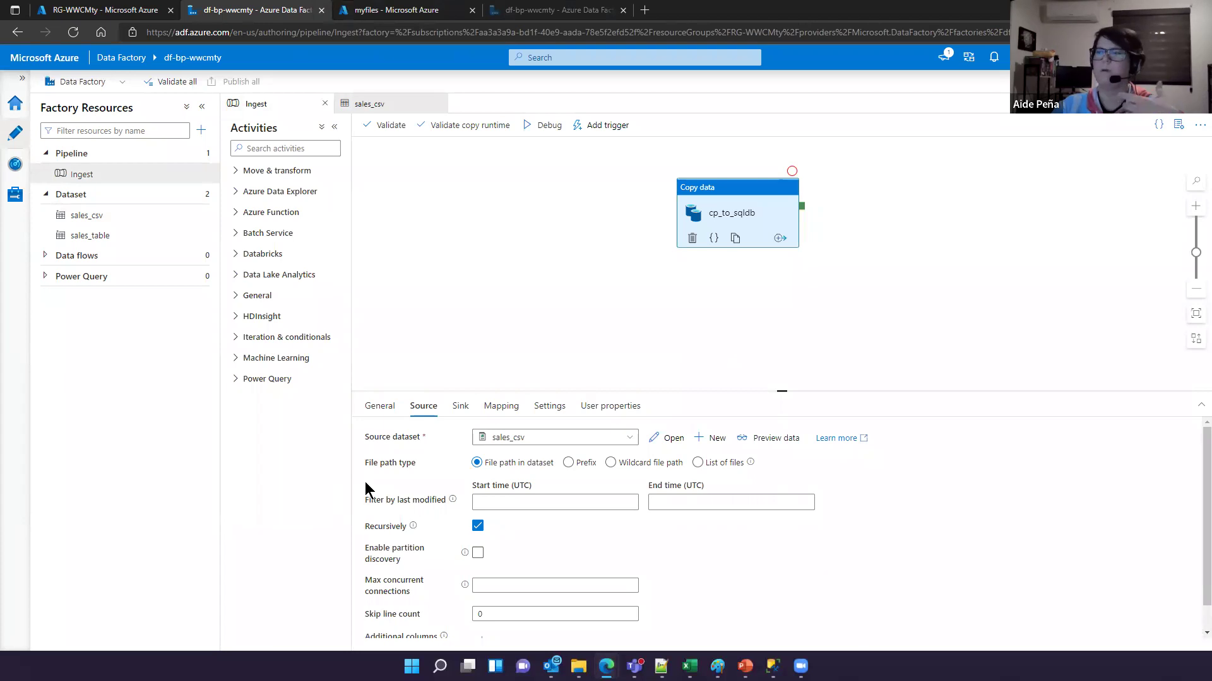
# Step: Open the sink dataset sales_table, review its dbo.sales connection, then return to the RG-WWCMty portal tab
pyautogui.click(461, 410)
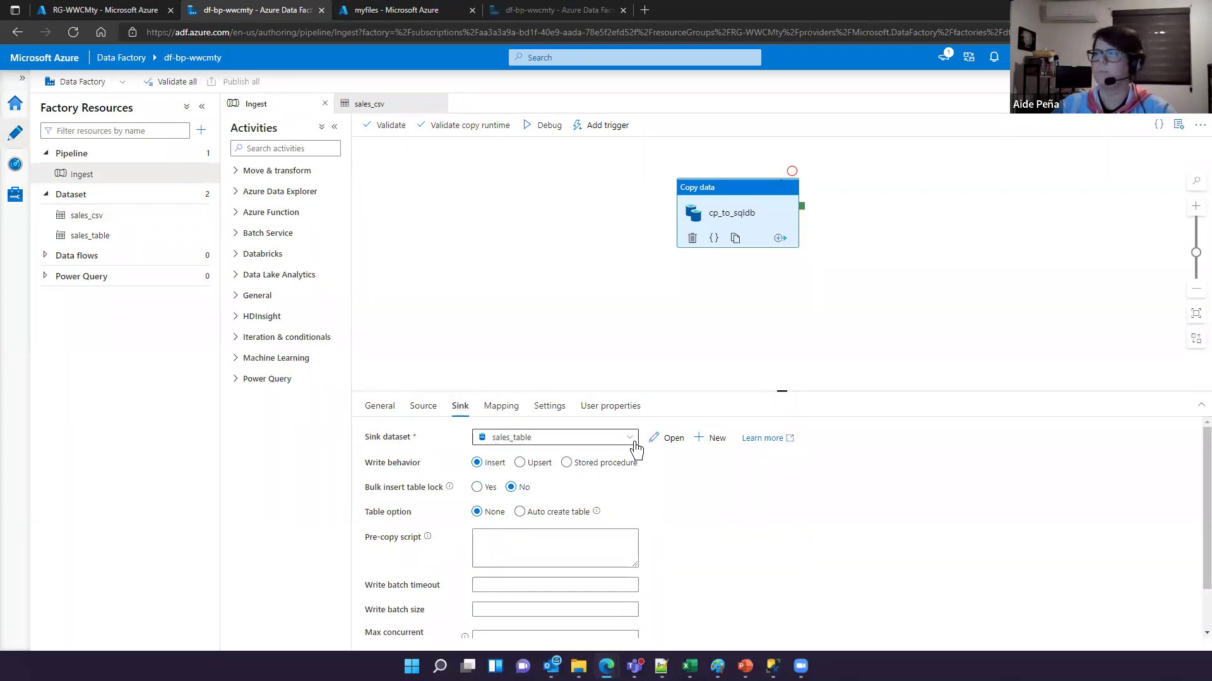
pyautogui.click(670, 439)
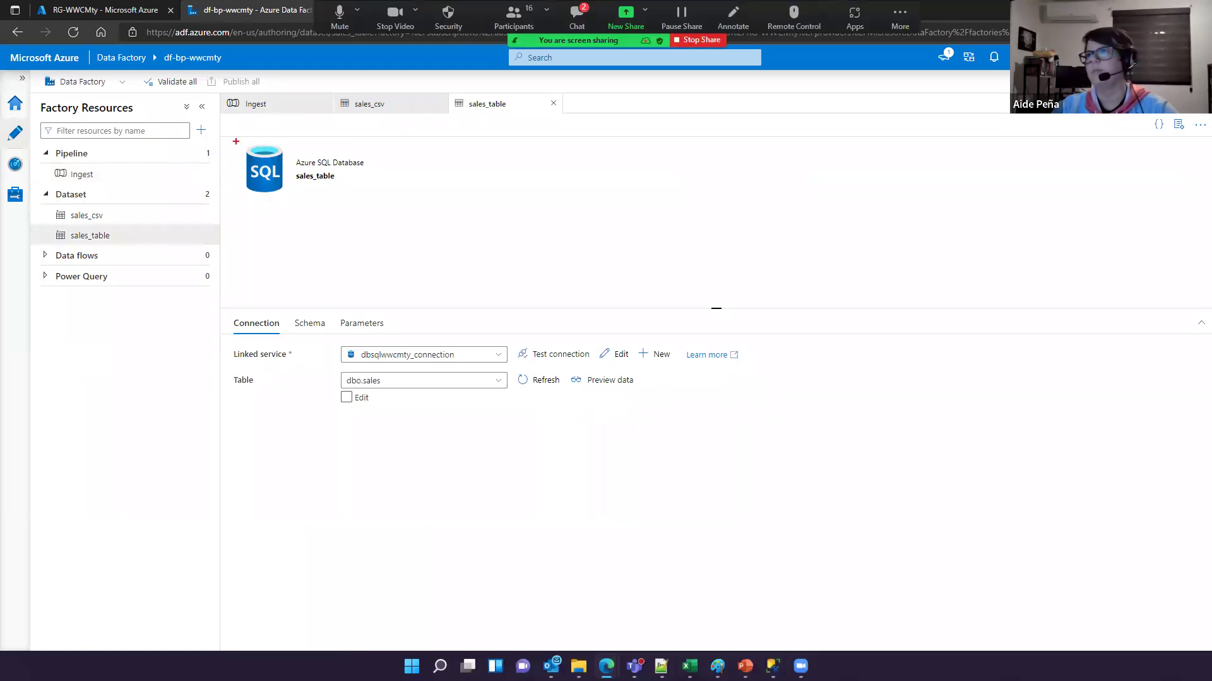
pyautogui.moveTo(233, 142); pyautogui.dragTo(386, 196)
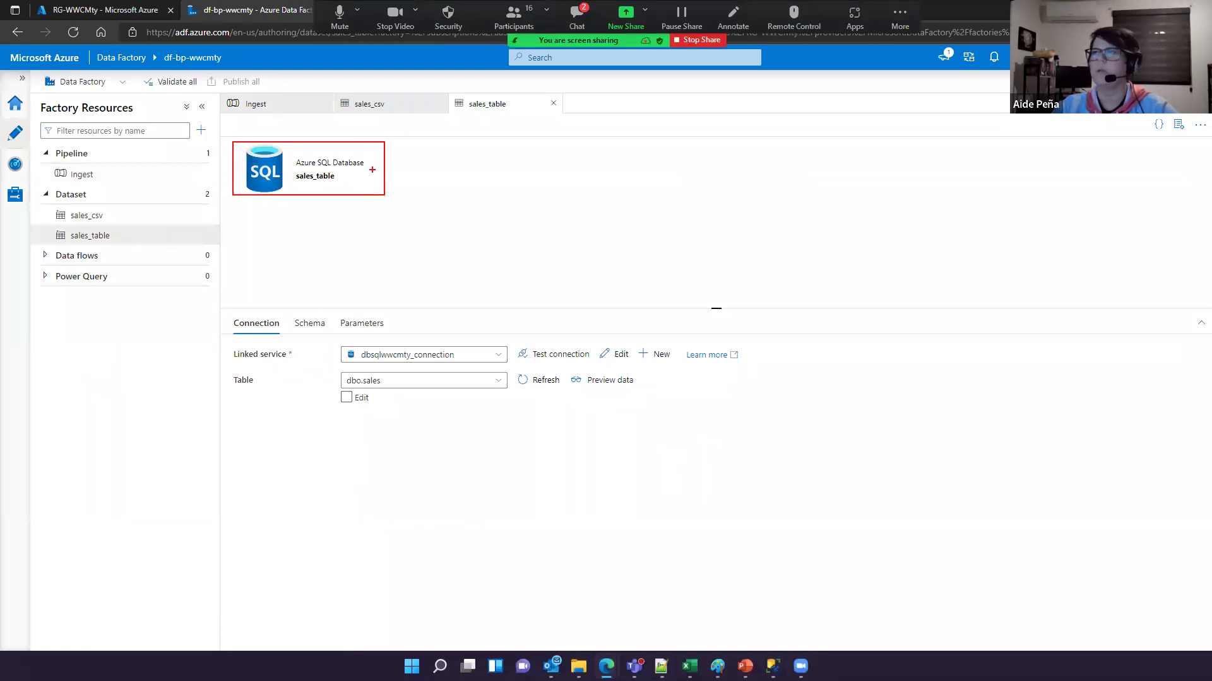
pyautogui.moveTo(291, 154); pyautogui.dragTo(371, 170)
pyautogui.moveTo(338, 346); pyautogui.dragTo(488, 369)
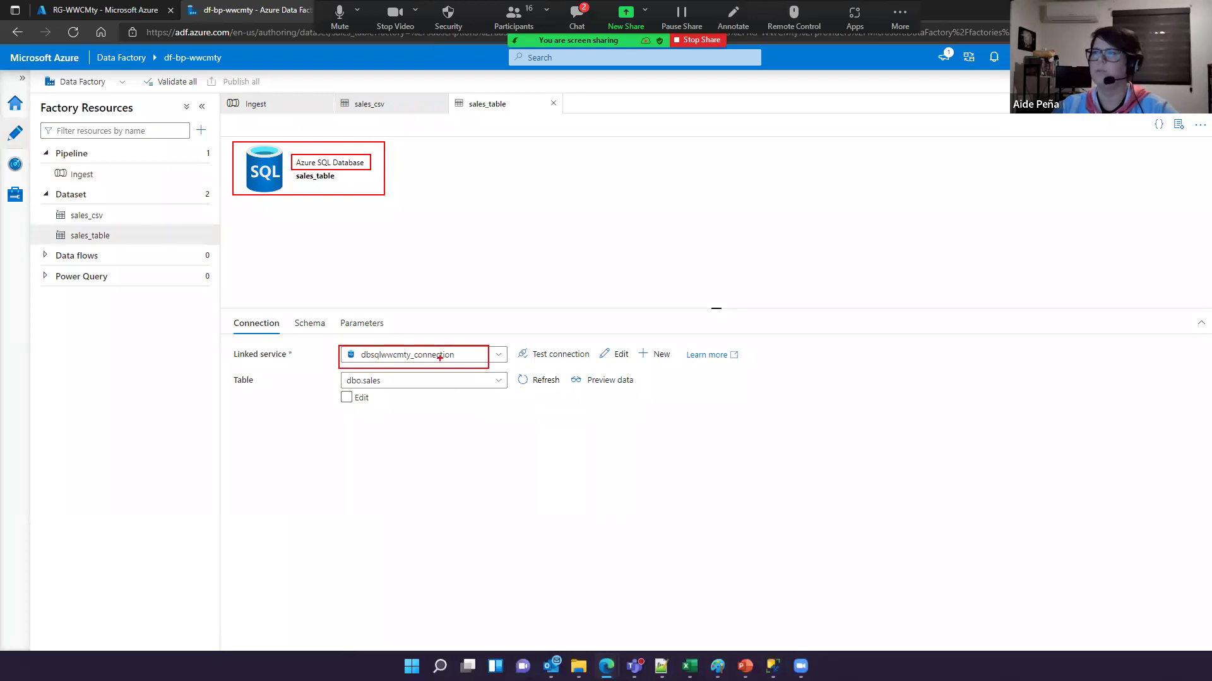
pyautogui.moveTo(332, 369); pyautogui.dragTo(514, 395)
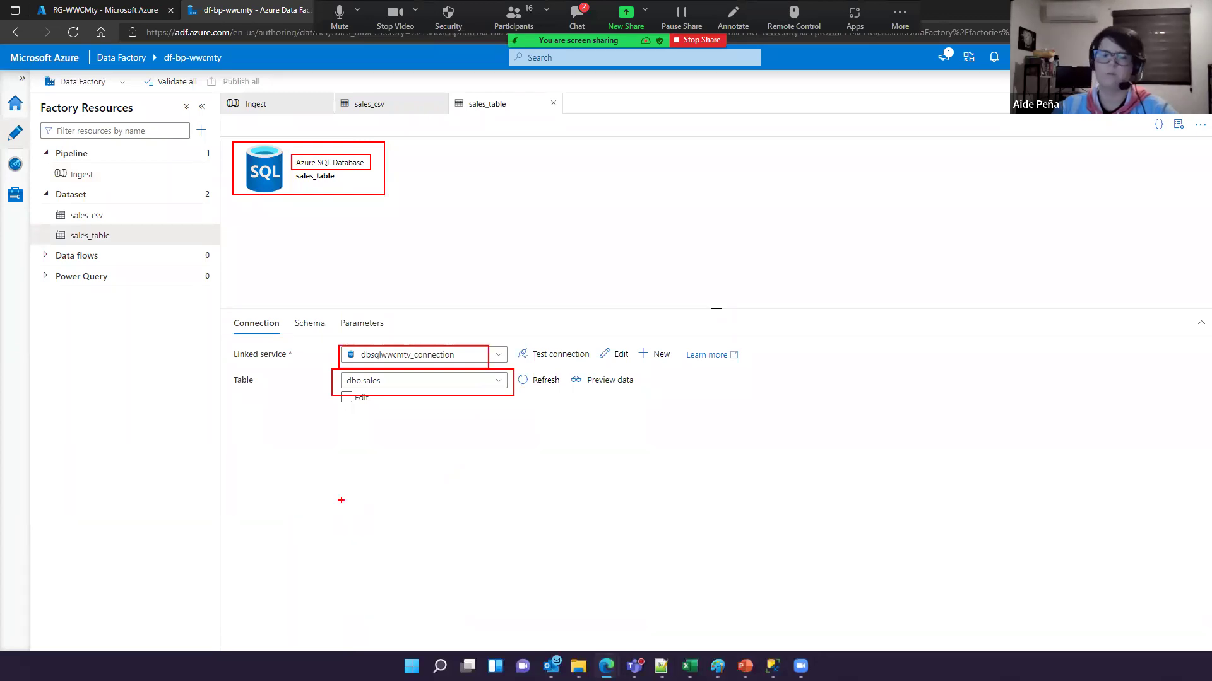
pyautogui.press('Escape')
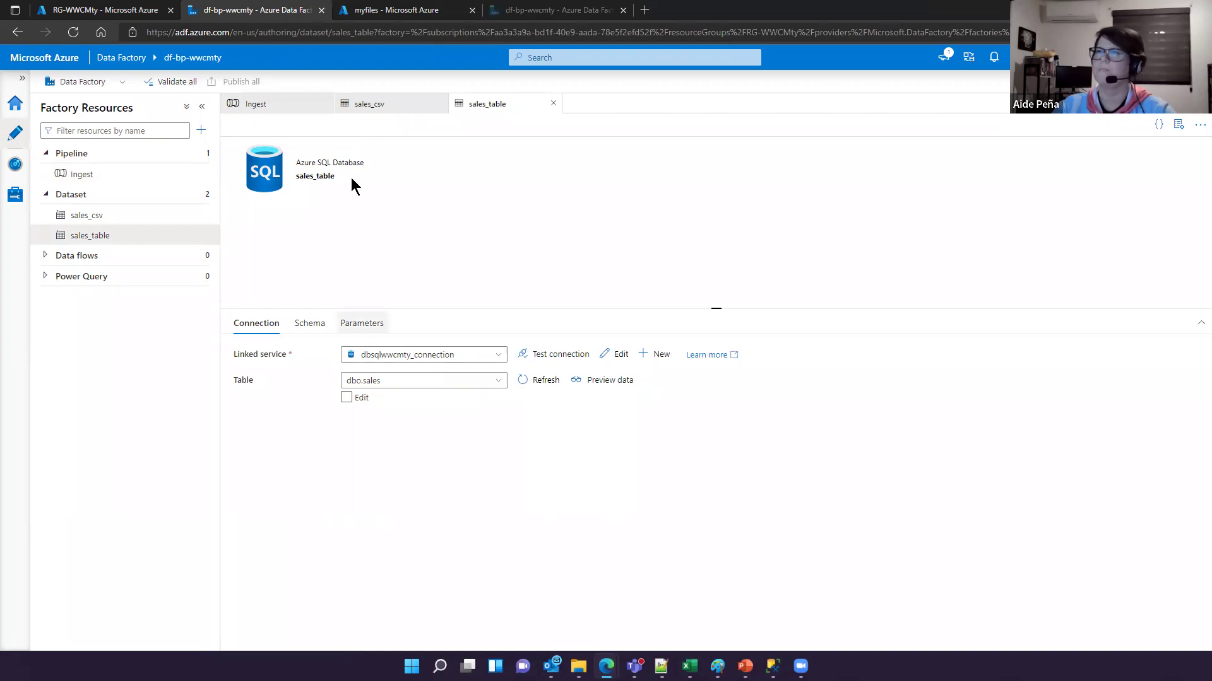
pyautogui.click(106, 10)
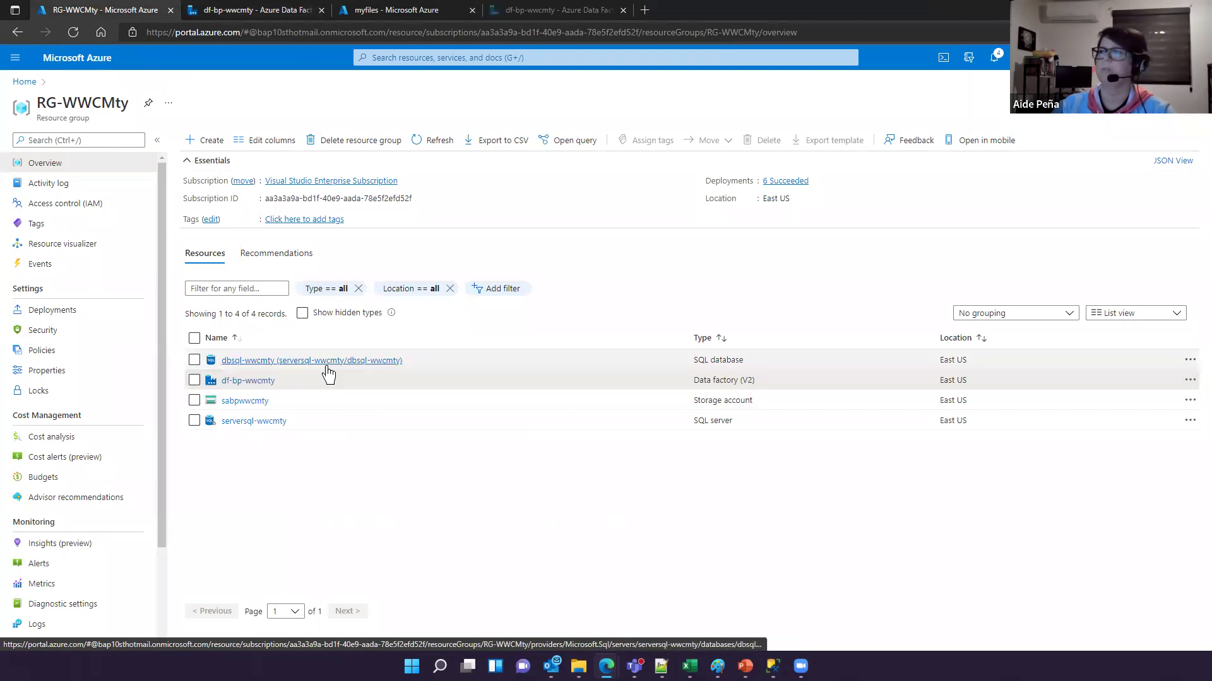
# Step: Open the dbsql-wwcmty database, copy its server name, and switch to SSMS
pyautogui.click(271, 364)
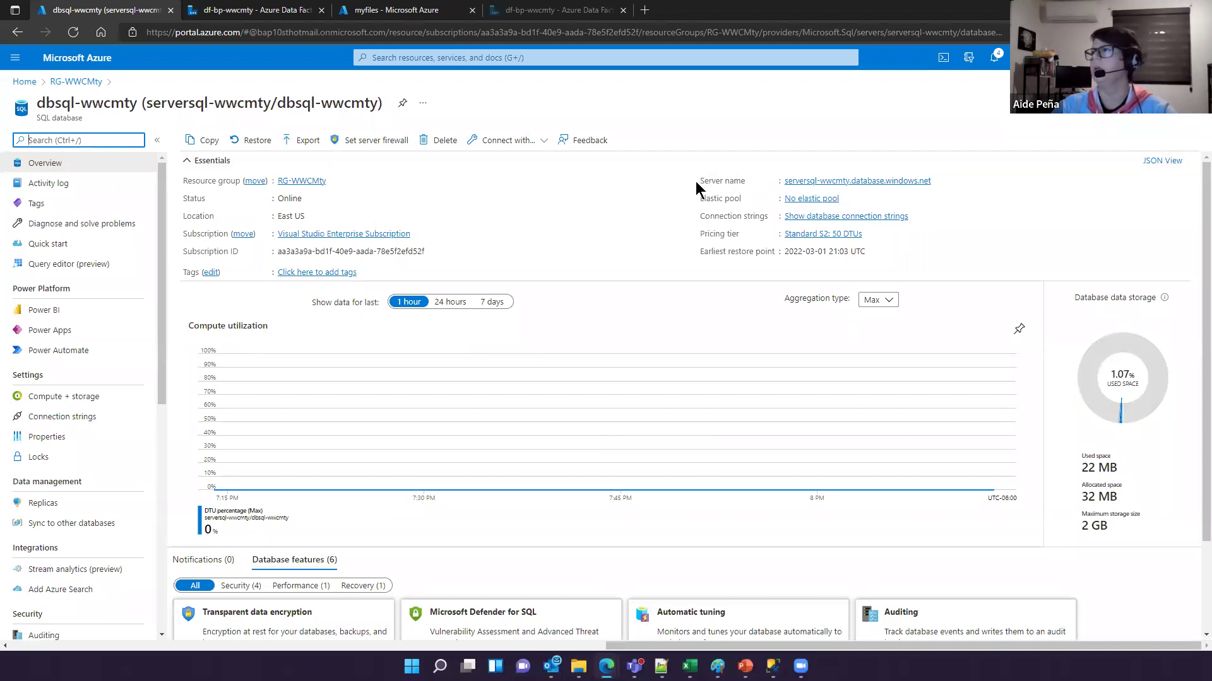
pyautogui.click(938, 181)
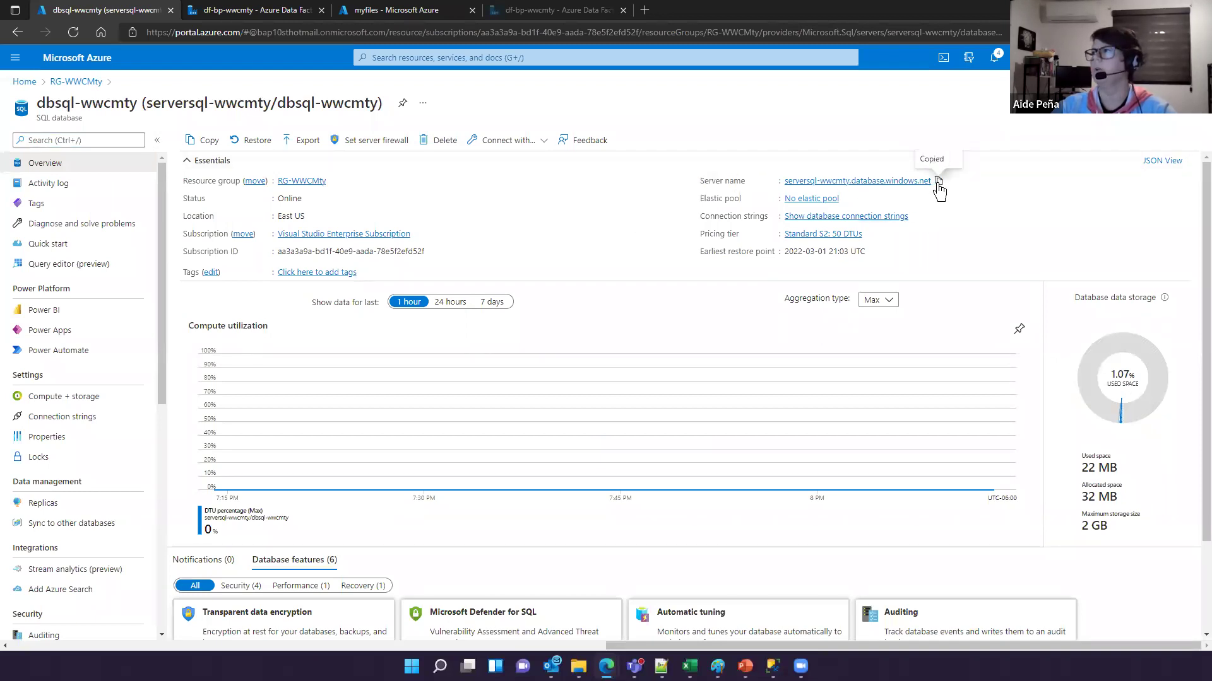
pyautogui.click(772, 665)
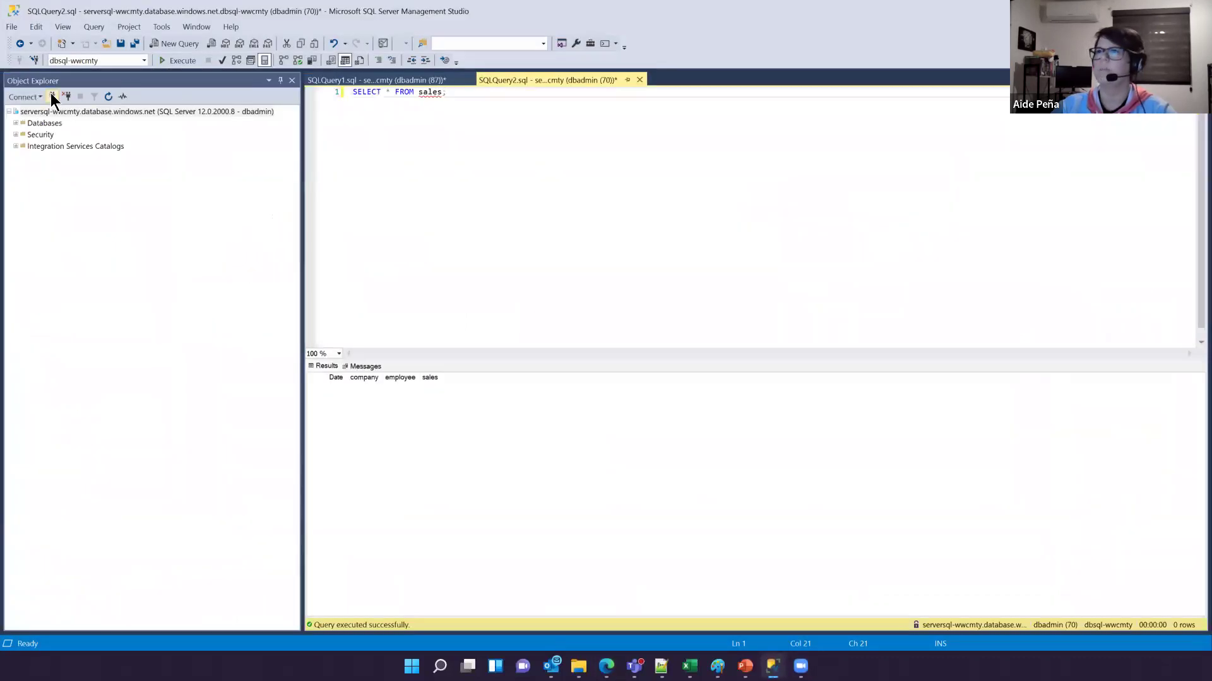
# Step: Reconnect to the Azure SQL server in Object Explorer, entering the account password
pyautogui.click(52, 96)
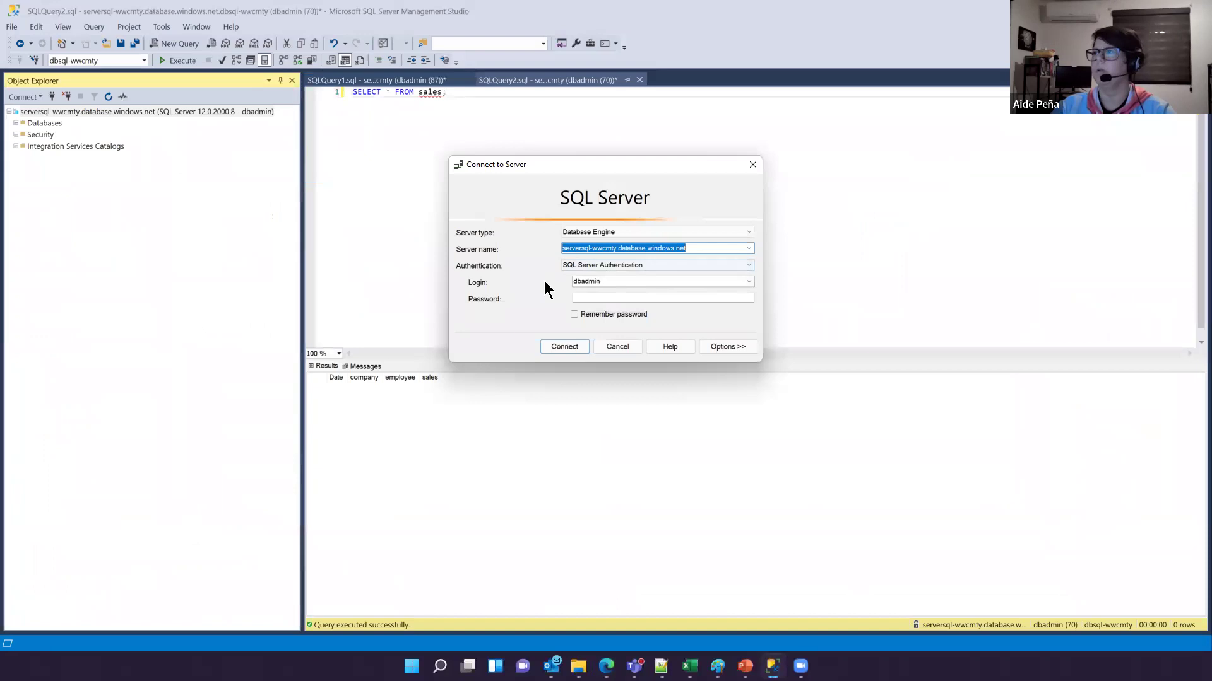
pyautogui.click(607, 282)
pyautogui.click(588, 296)
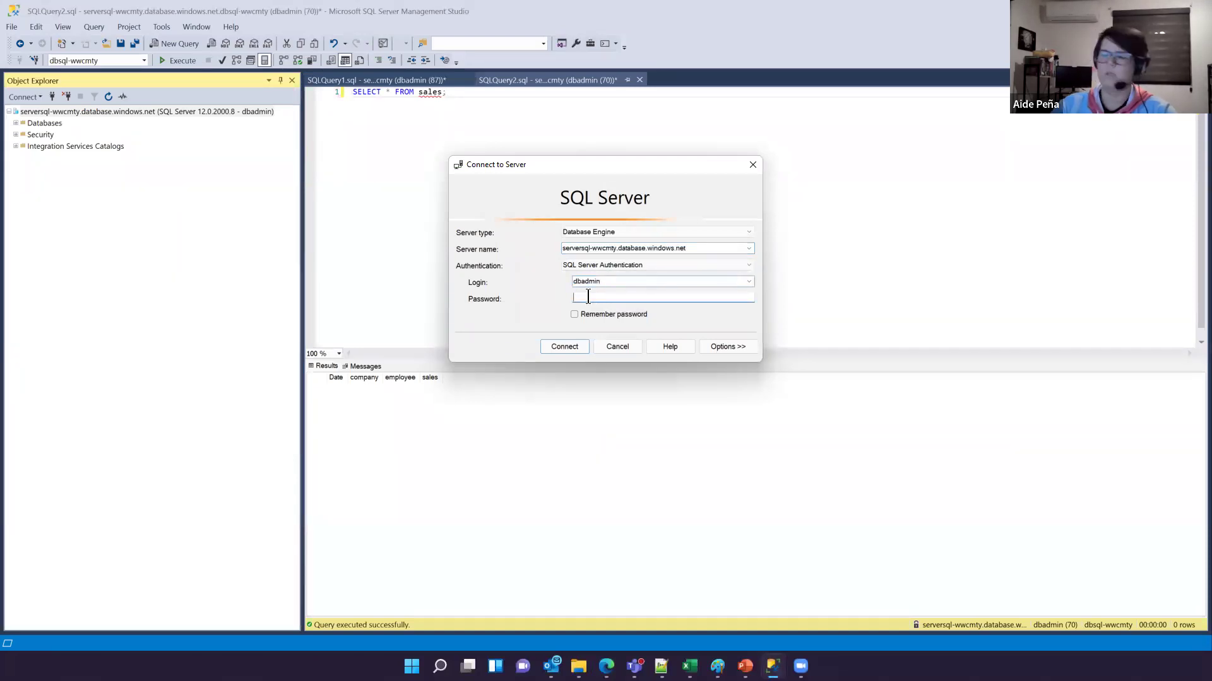
pyautogui.write('P***********')
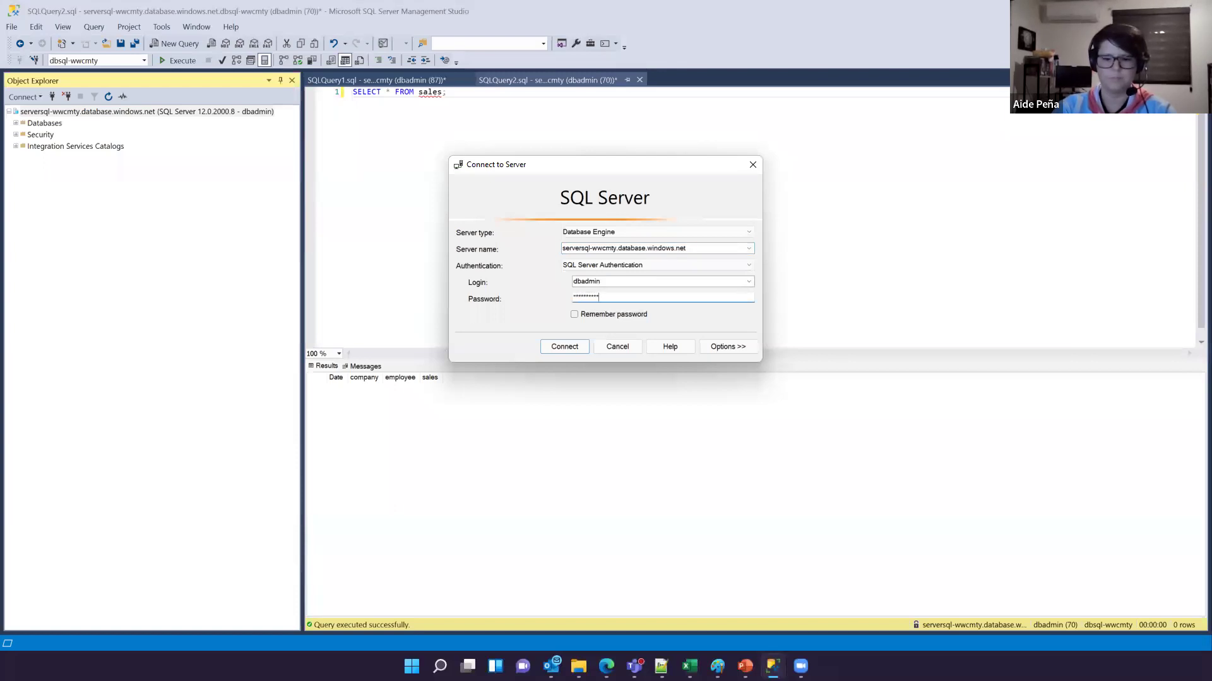
pyautogui.click(561, 347)
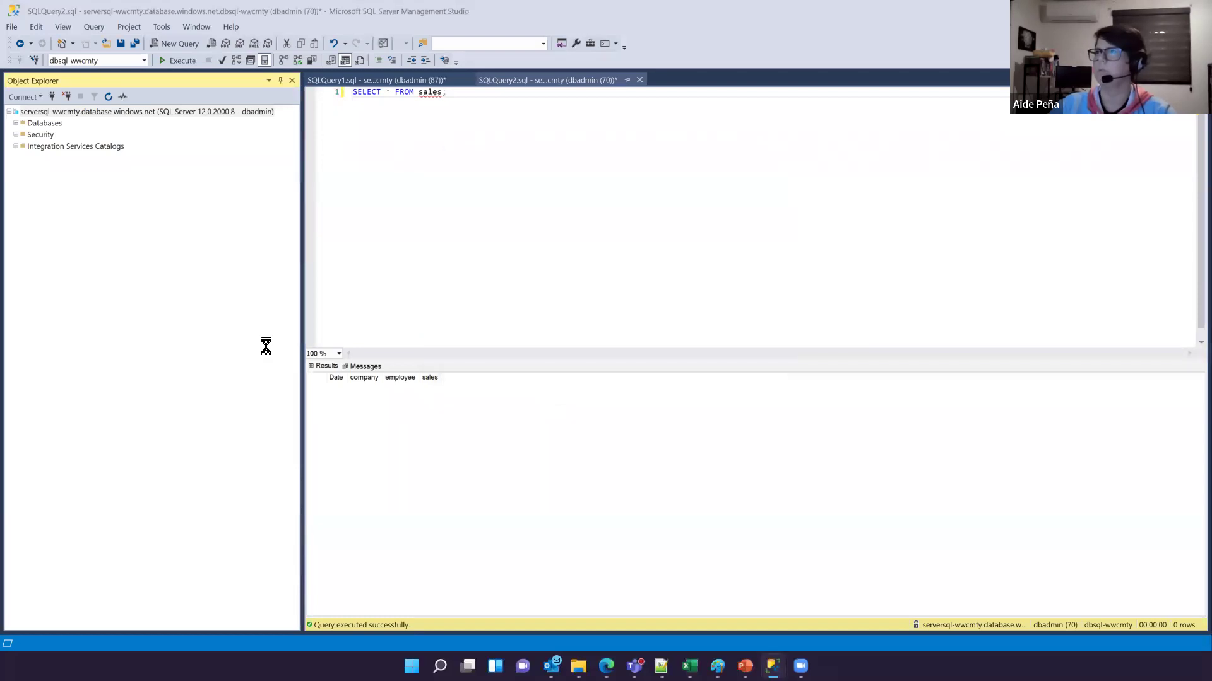
# Step: Expand Databases > dbsql-wwcmty > Tables > dbo.sales to show its columns
pyautogui.click(16, 124)
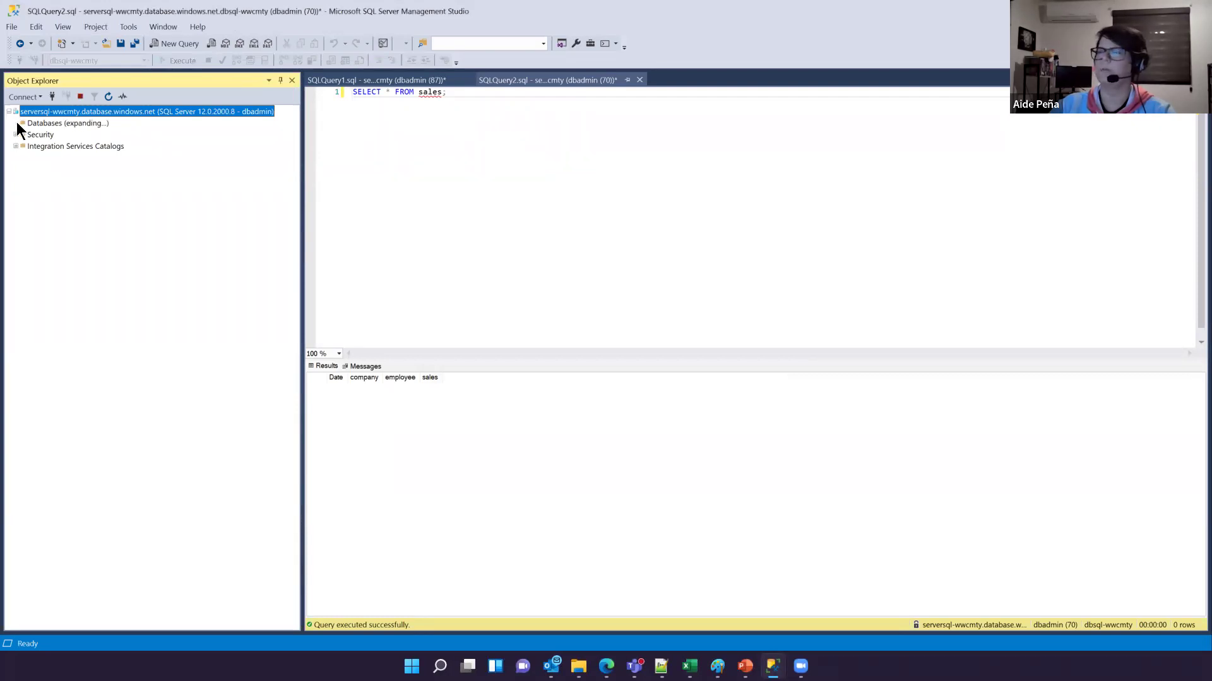
pyautogui.click(24, 145)
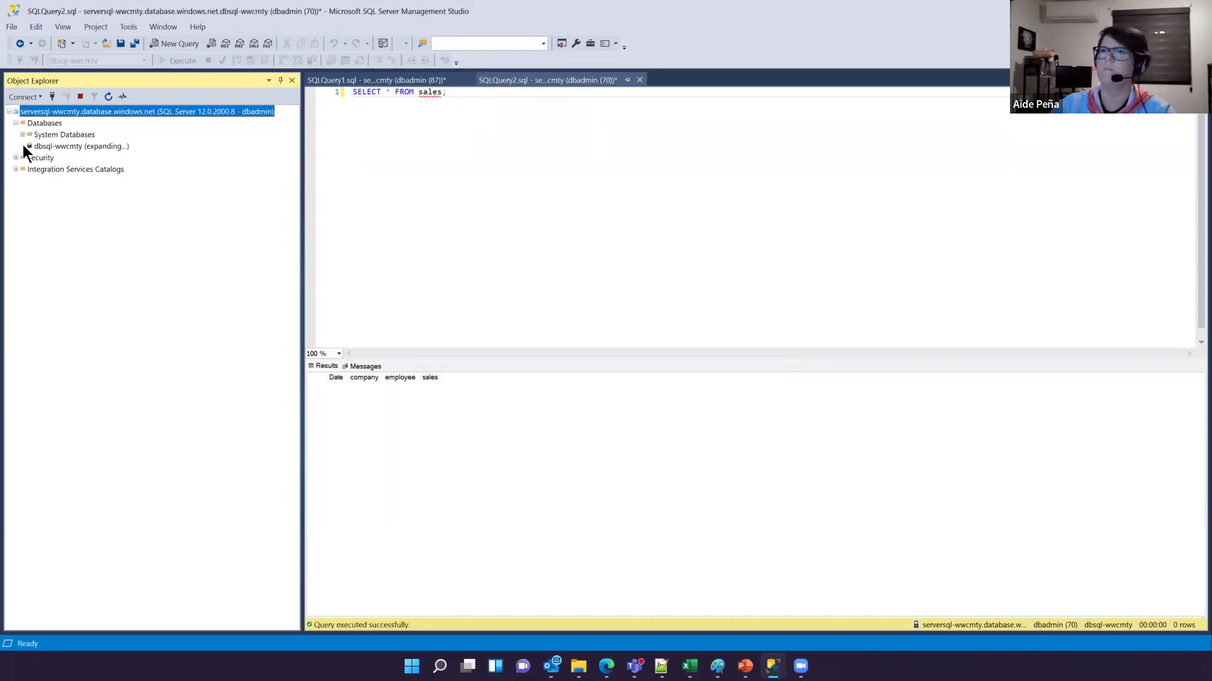
pyautogui.click(30, 169)
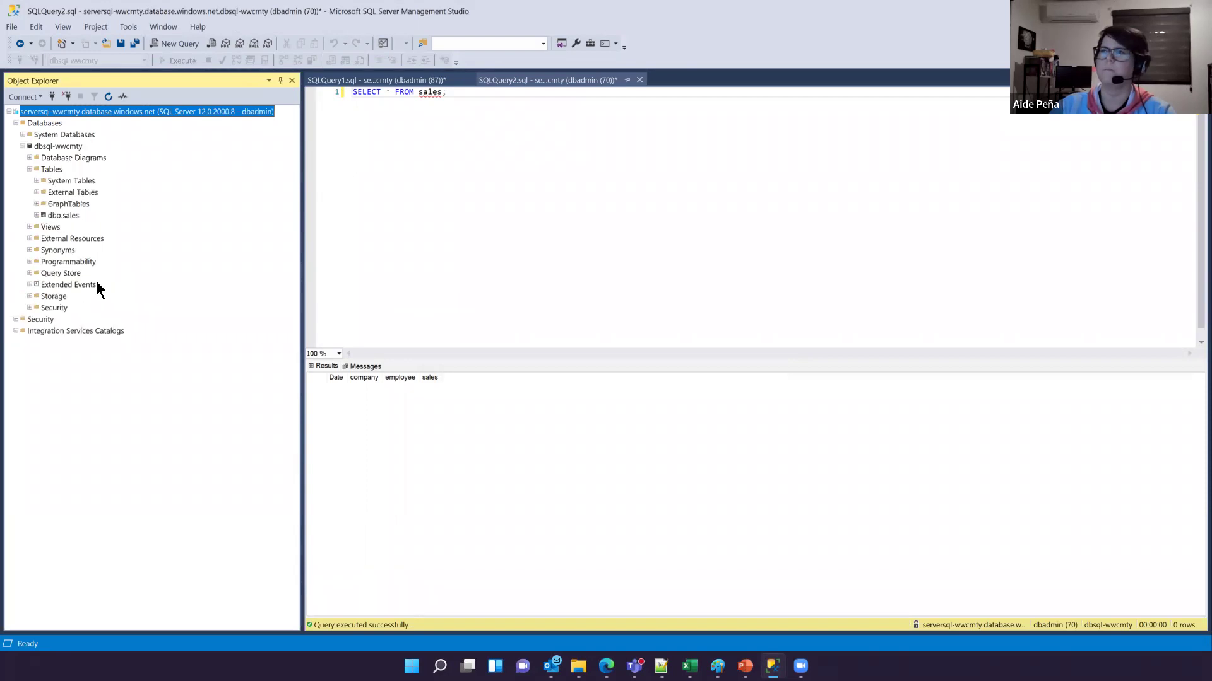
pyautogui.click(36, 215)
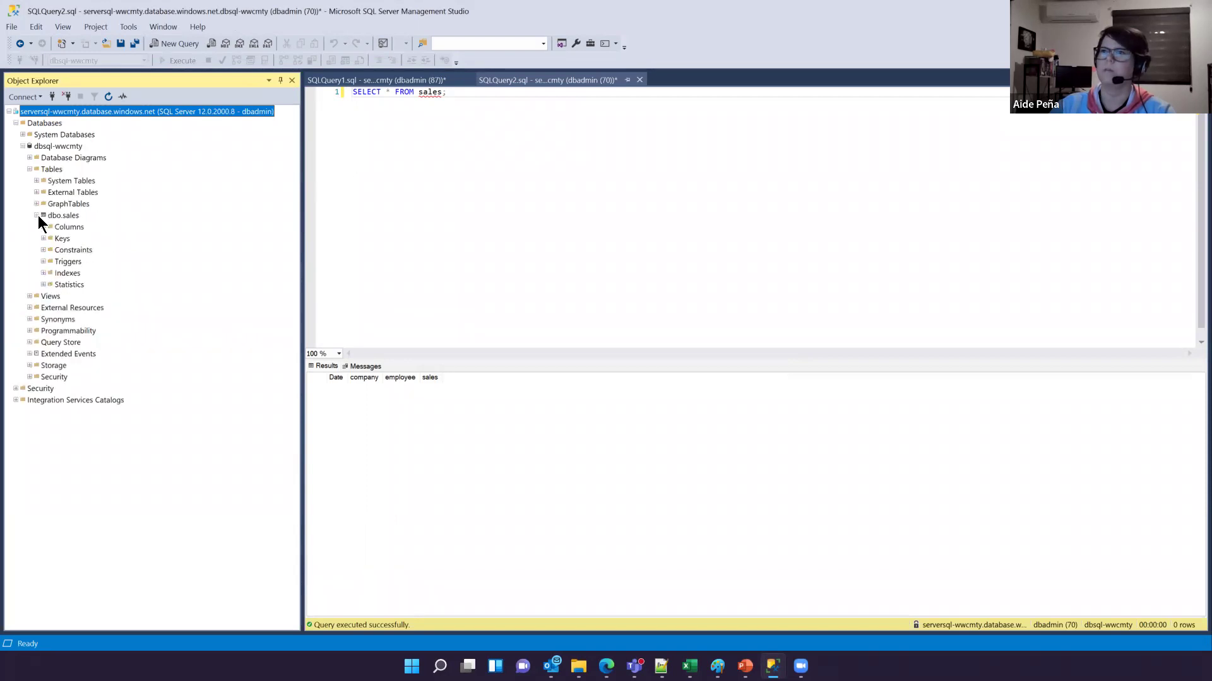
pyautogui.click(43, 227)
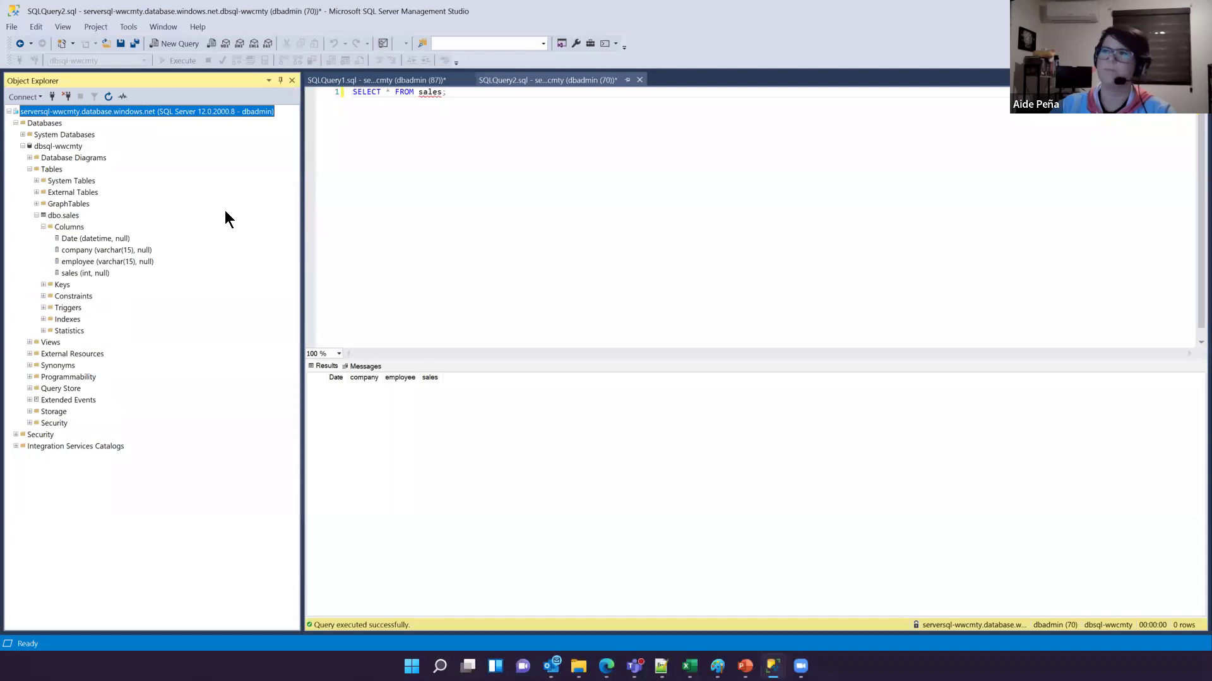
pyautogui.moveTo(60, 237); pyautogui.dragTo(174, 280)
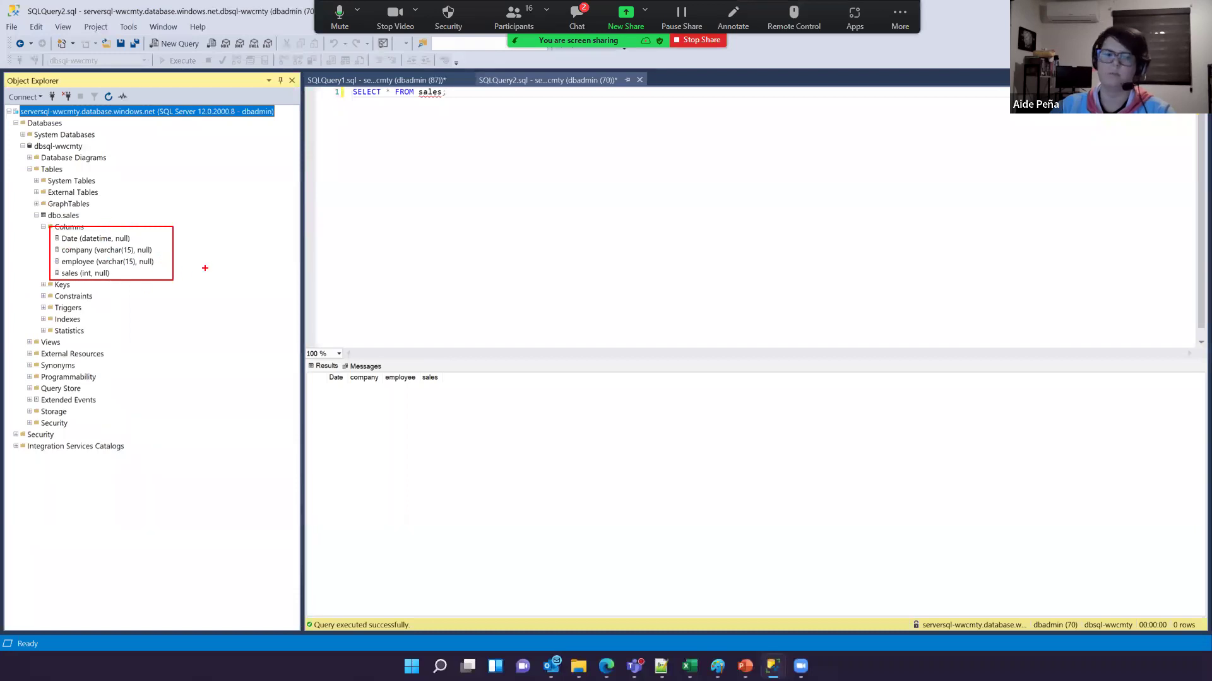
pyautogui.press('Escape')
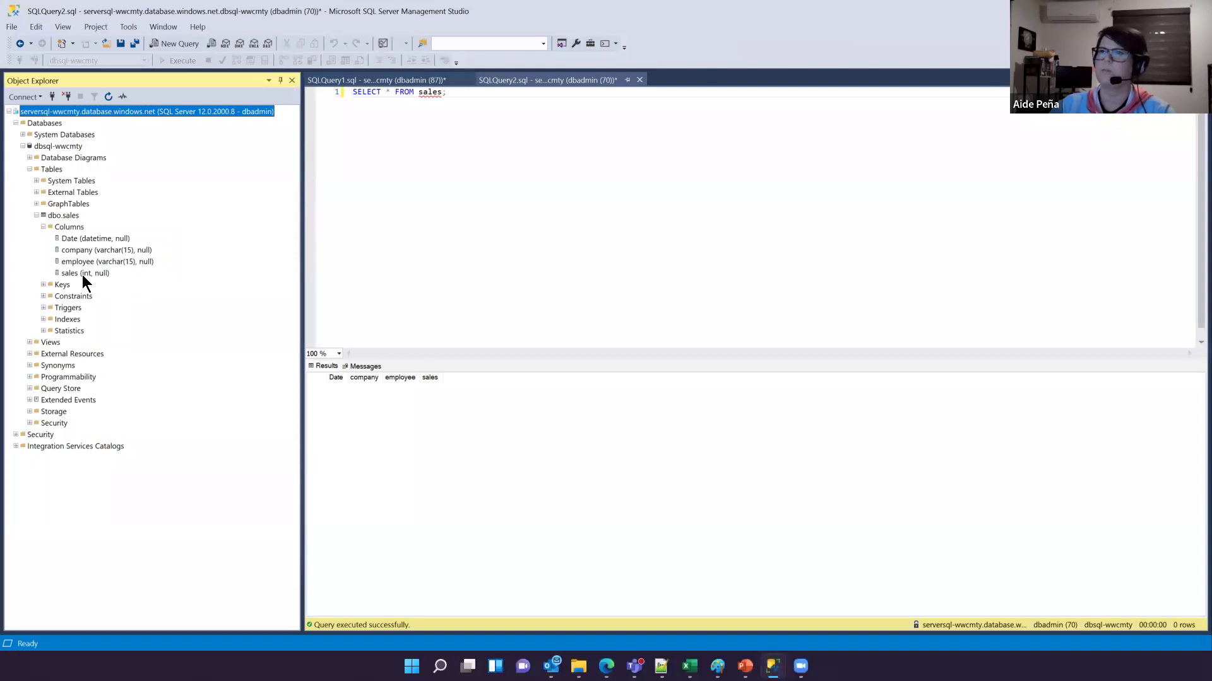
# Step: Rerun the SELECT query on sales, still 0 rows, and return to the Azure portal
pyautogui.click(425, 120)
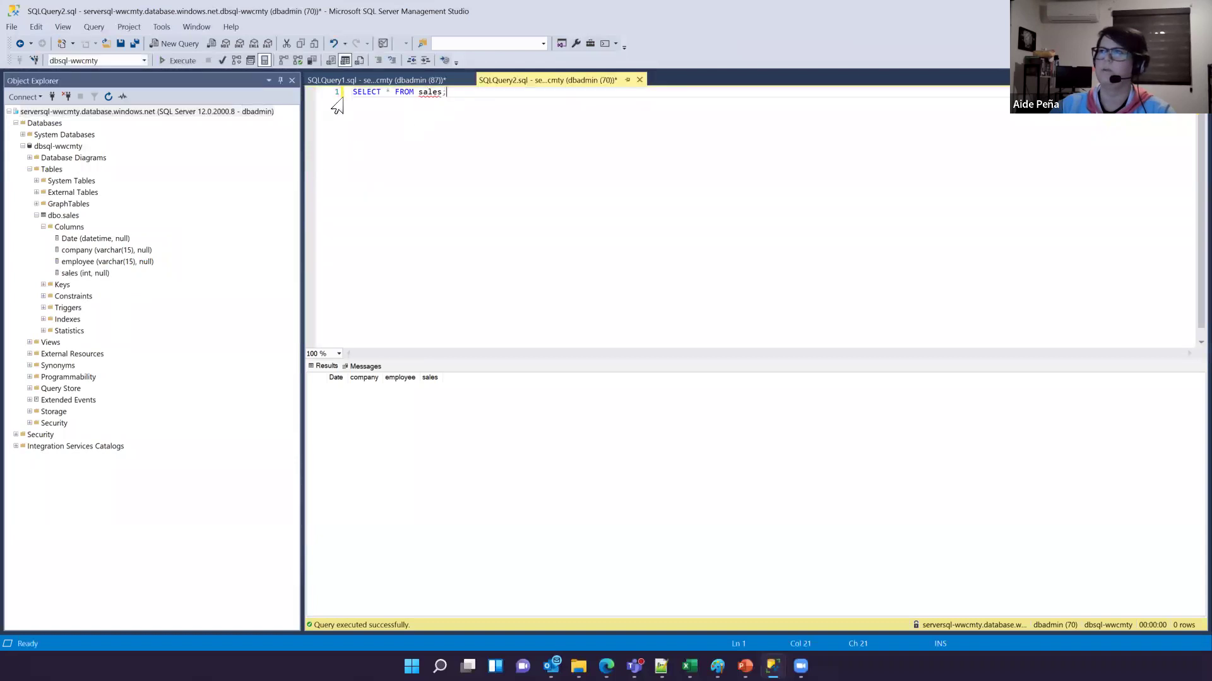
pyautogui.click(183, 60)
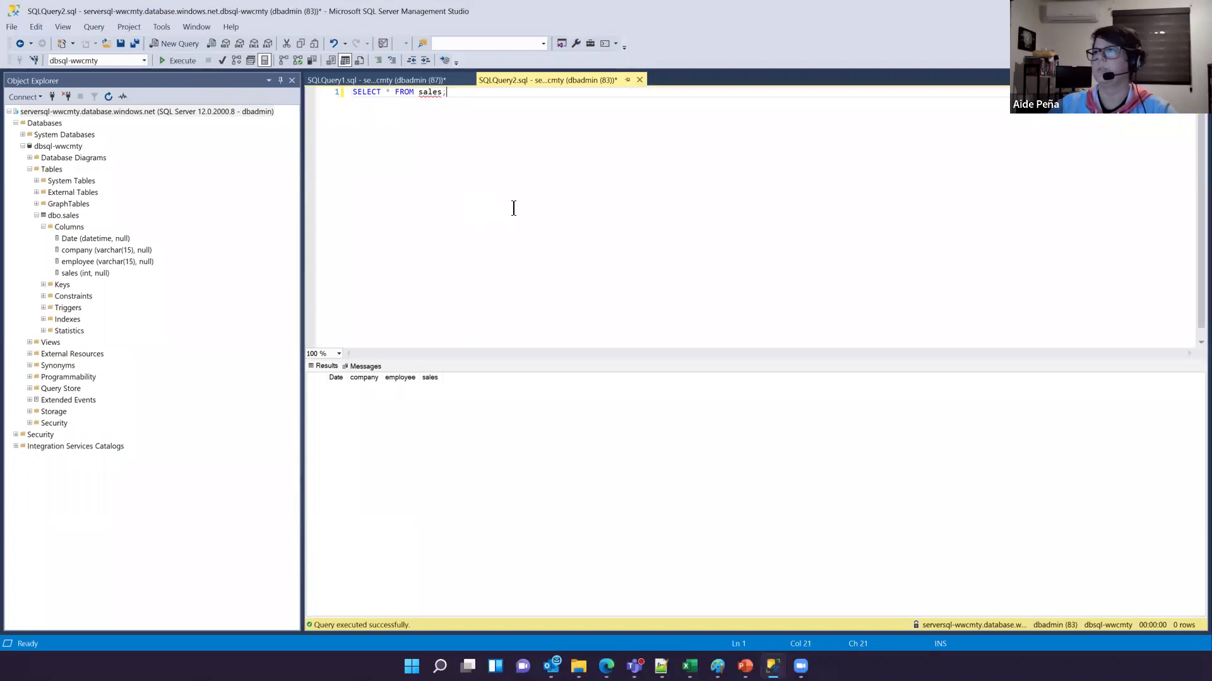
pyautogui.hotkey('alt', 'Tab')
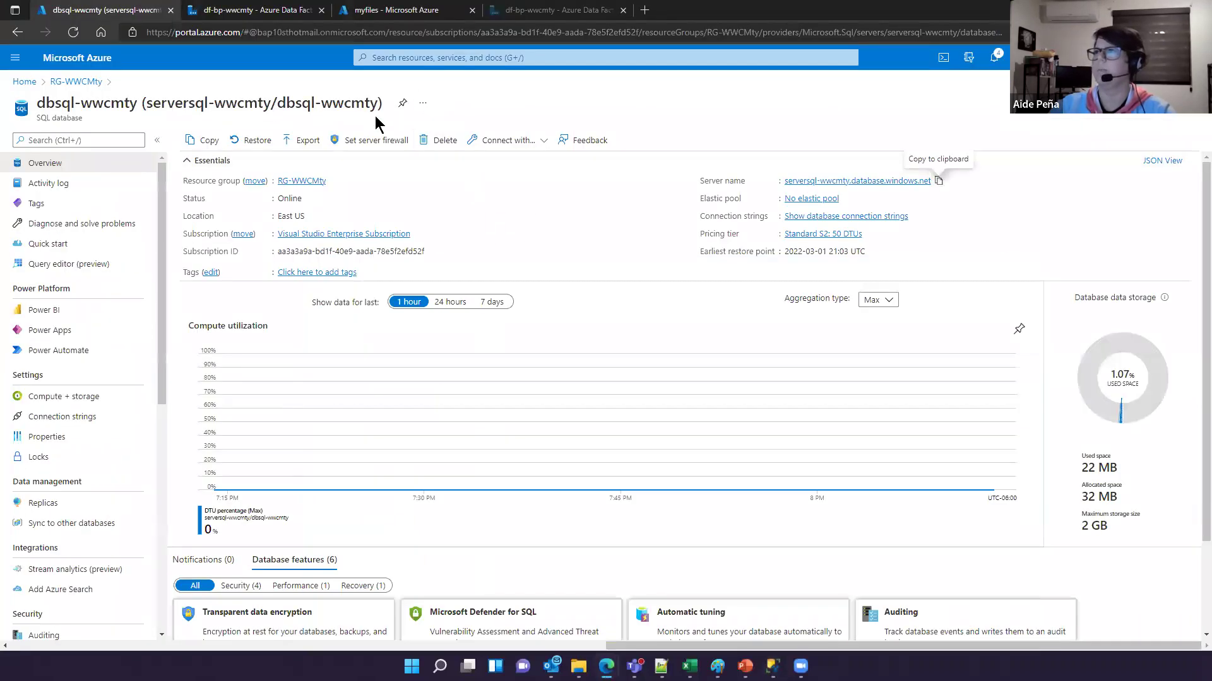
# Step: Check the sales_table dataset targets dbo.sales, then return to the Ingest pipeline's sink settings
pyautogui.click(249, 10)
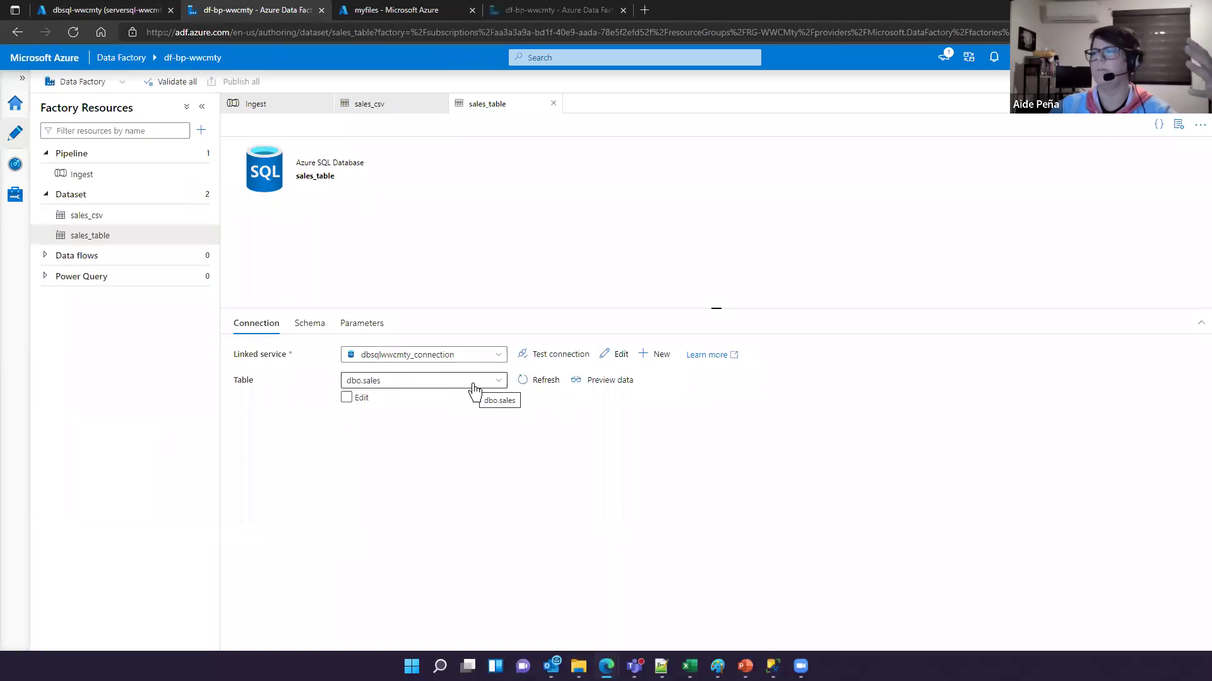
pyautogui.click(262, 109)
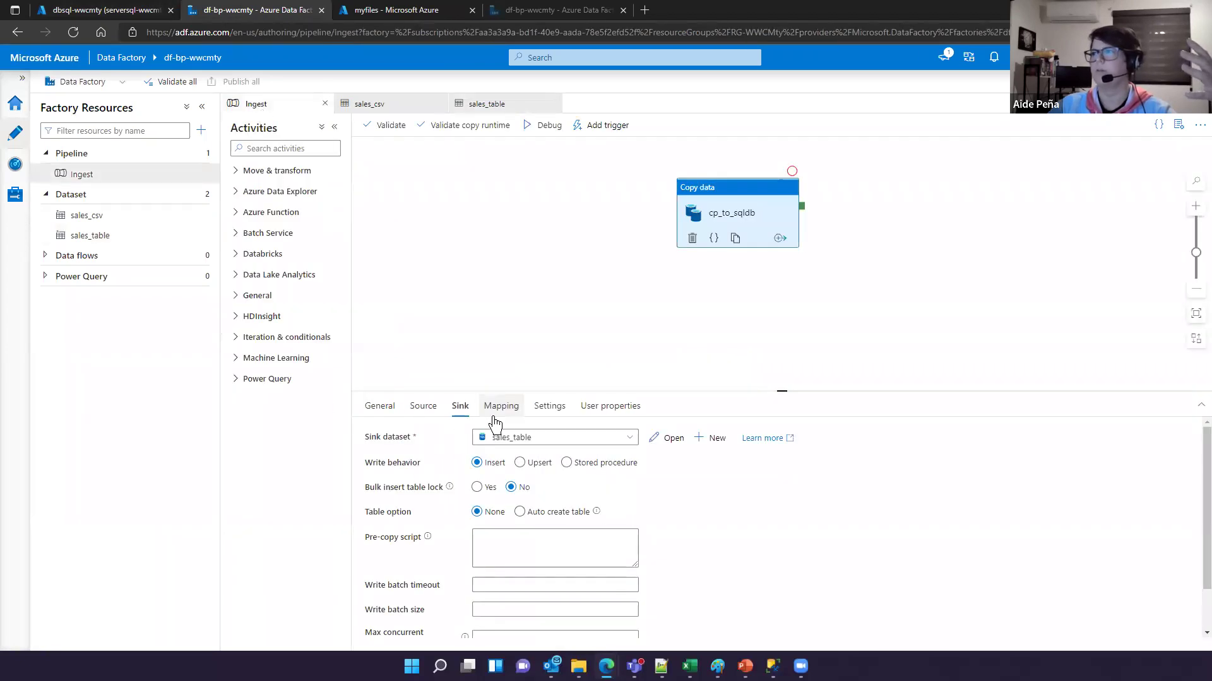
# Step: Review cp_to_sqldb's Mapping, Settings, User properties and General tabs
pyautogui.click(495, 415)
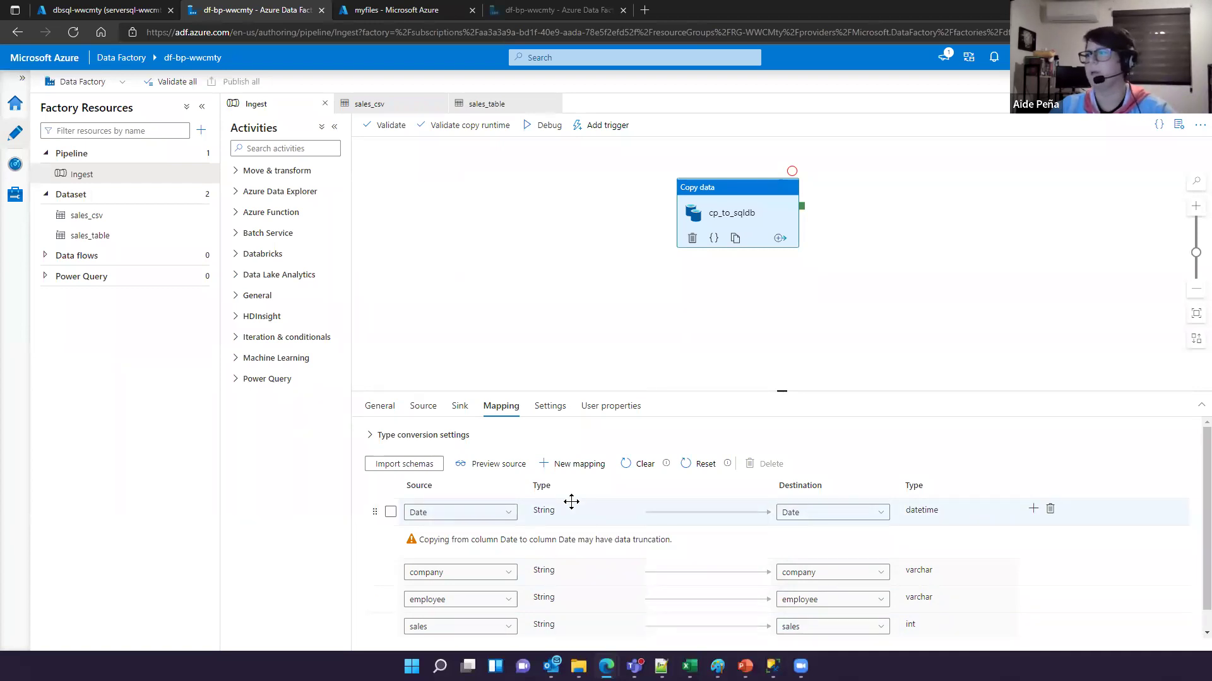
pyautogui.click(549, 408)
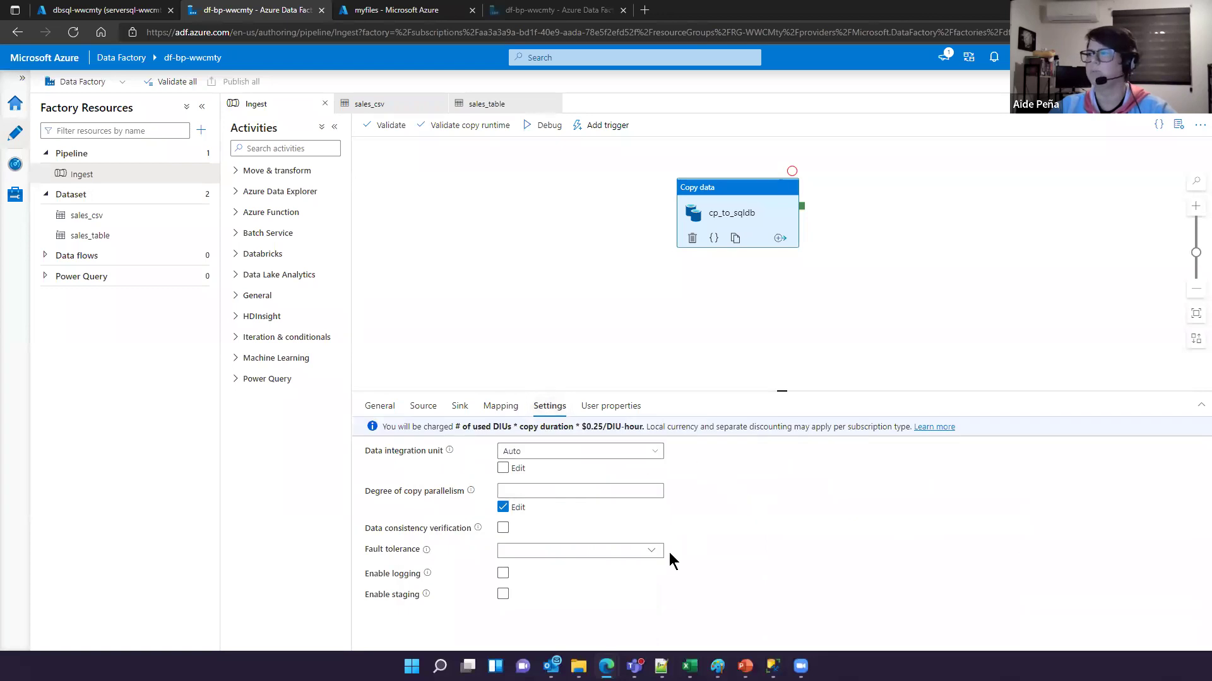
pyautogui.click(610, 407)
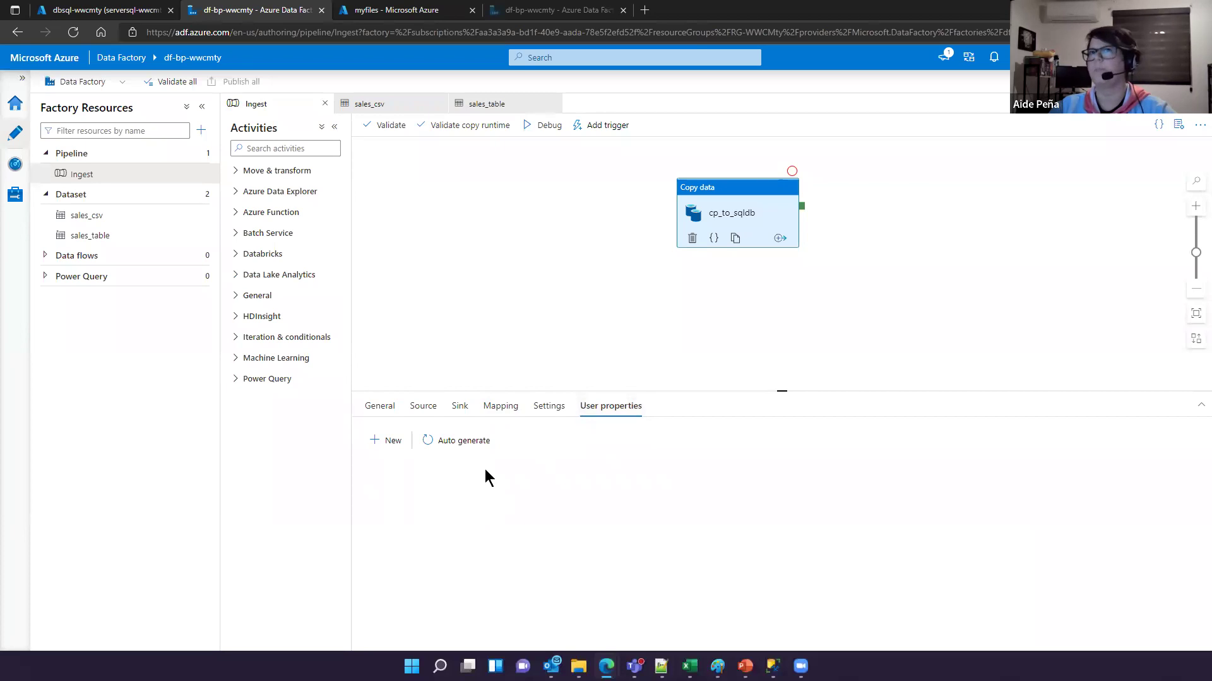
pyautogui.click(547, 409)
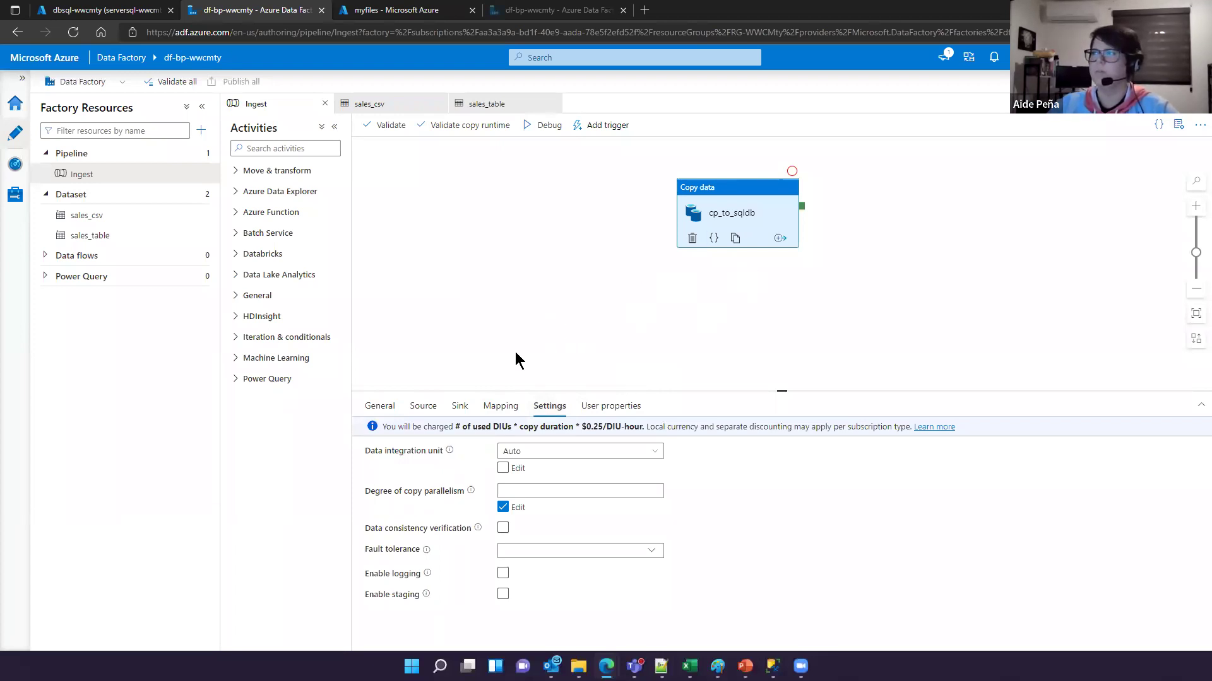
pyautogui.click(386, 404)
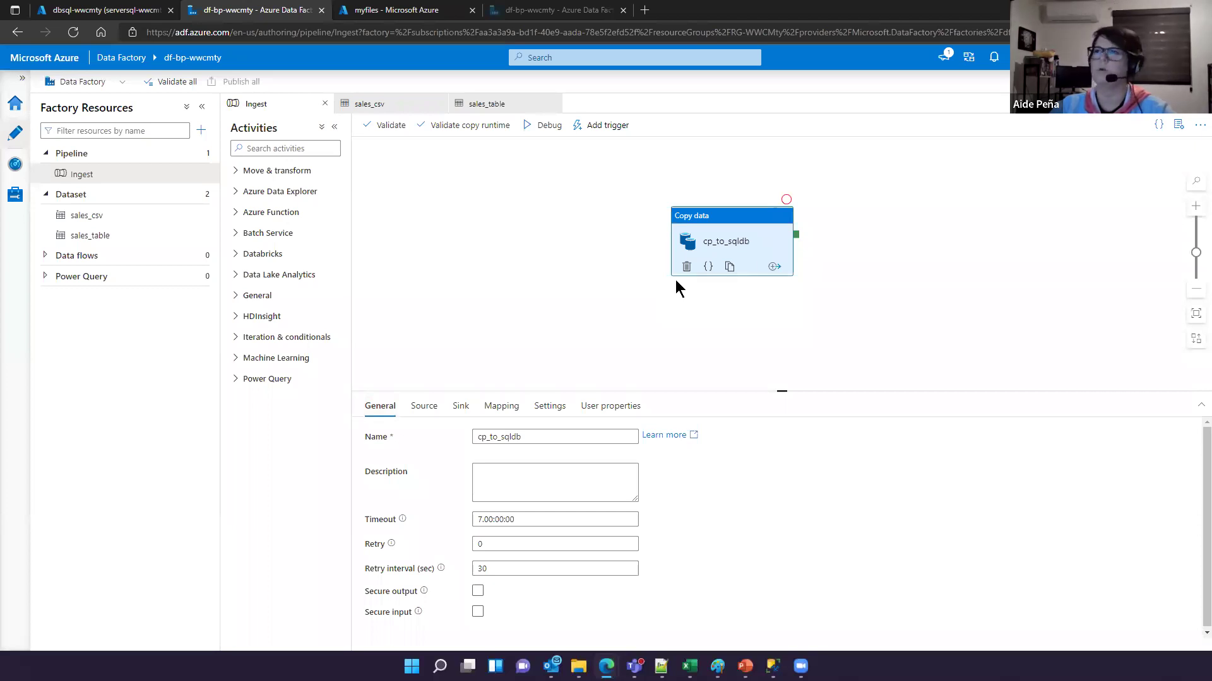
# Step: Deselect the copy activity to show the Ingest pipeline has no parameters
pyautogui.moveTo(725, 297); pyautogui.dragTo(687, 312)
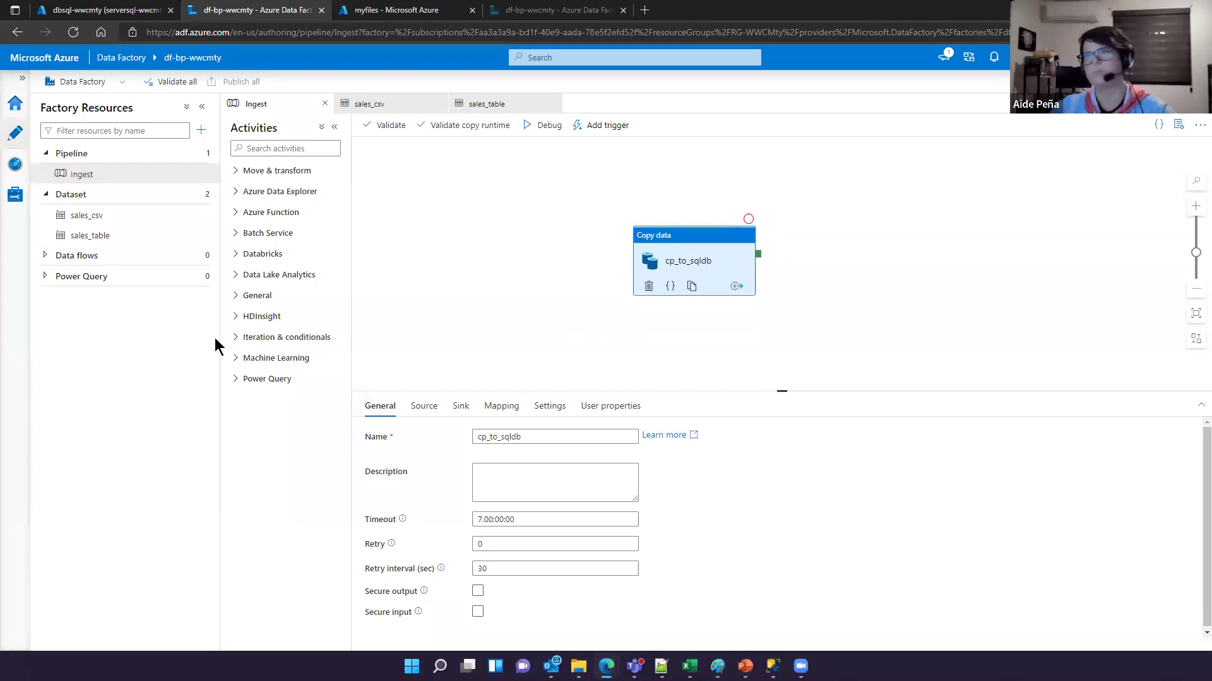
pyautogui.moveTo(226, 117)
pyautogui.mouseDown()
pyautogui.moveTo(381, 371)
pyautogui.moveTo(363, 396)
pyautogui.mouseUp()
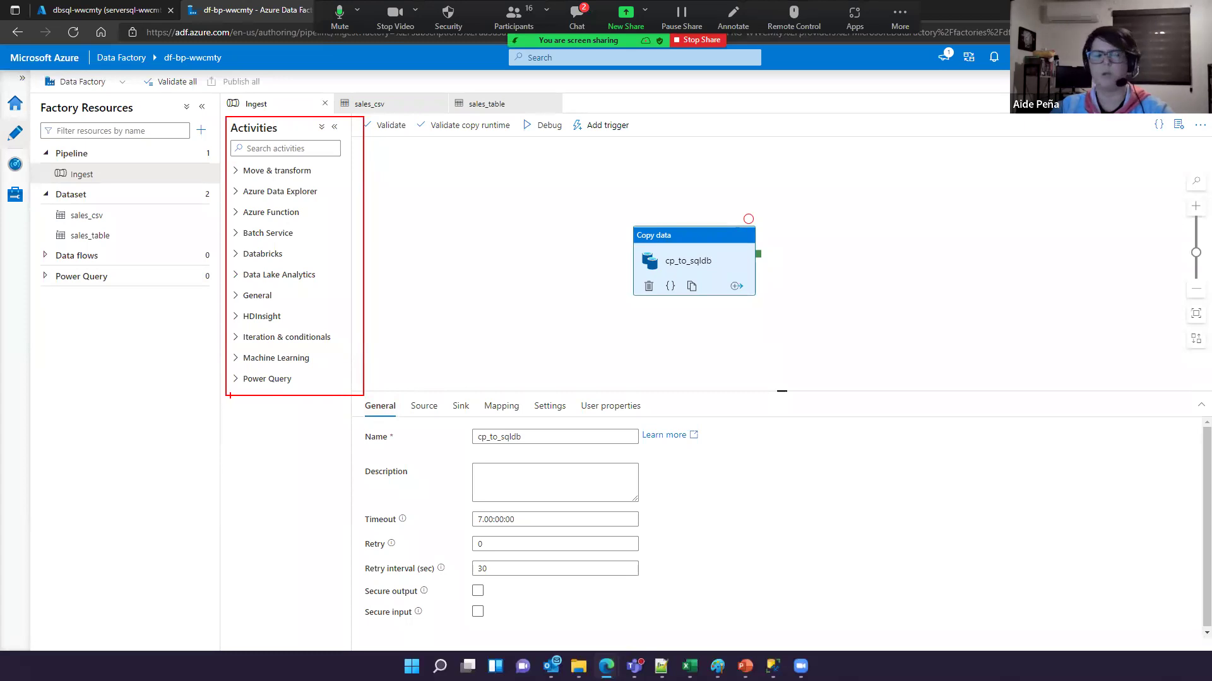
pyautogui.click(230, 396)
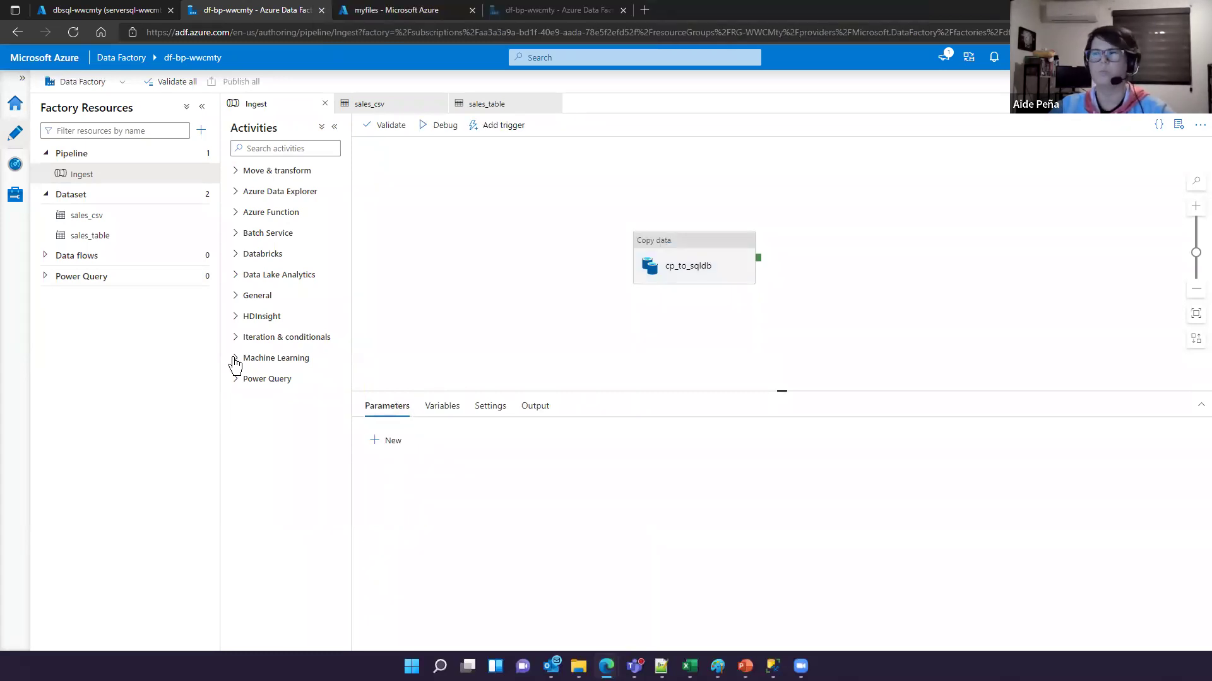
# Step: Expand the Machine Learning, HDInsight, Databricks, Move & transform and General activity categories
pyautogui.click(235, 359)
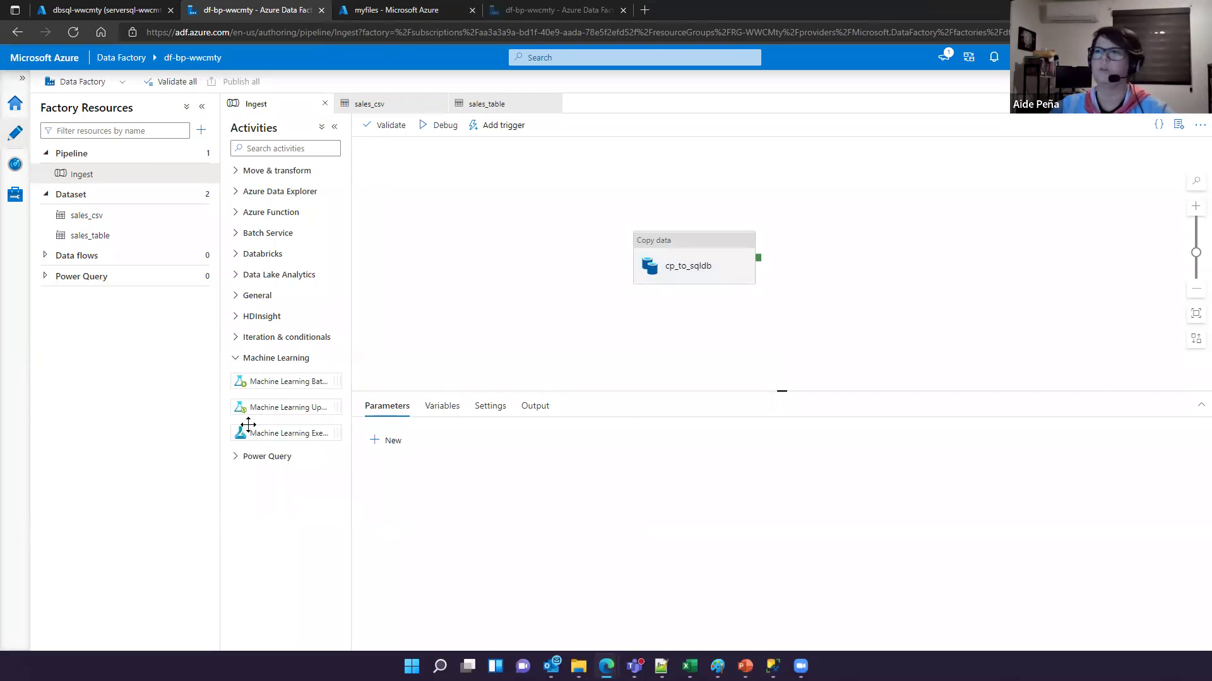
pyautogui.click(235, 316)
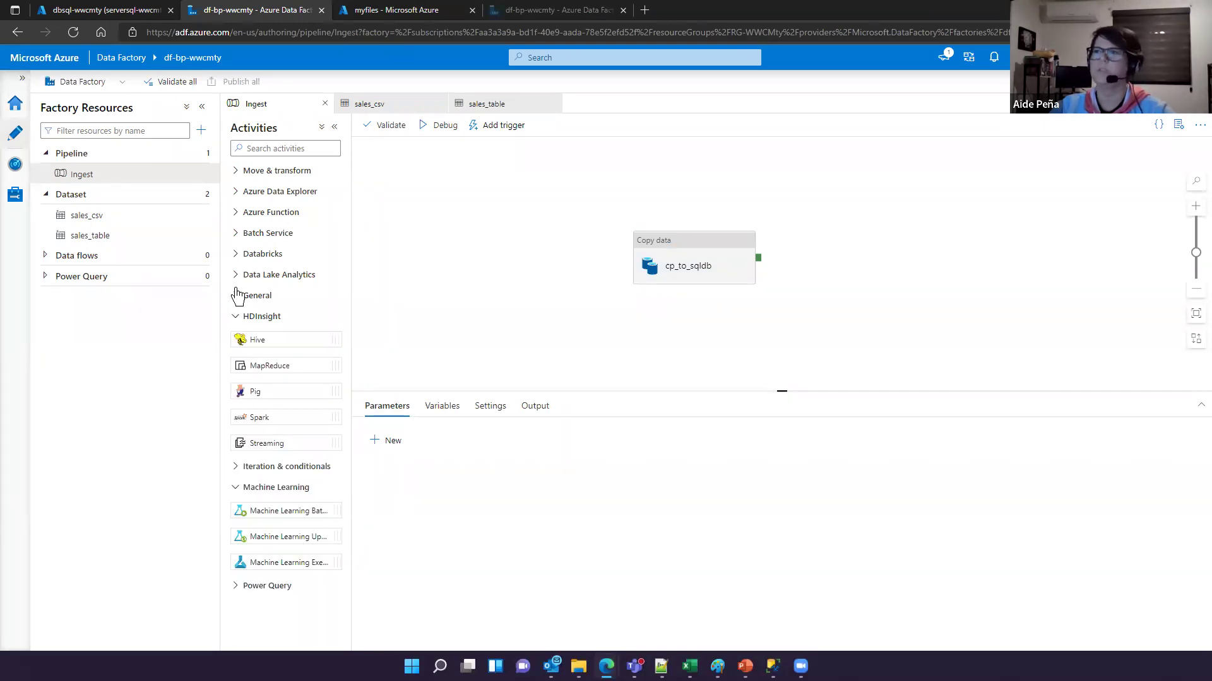
pyautogui.click(237, 255)
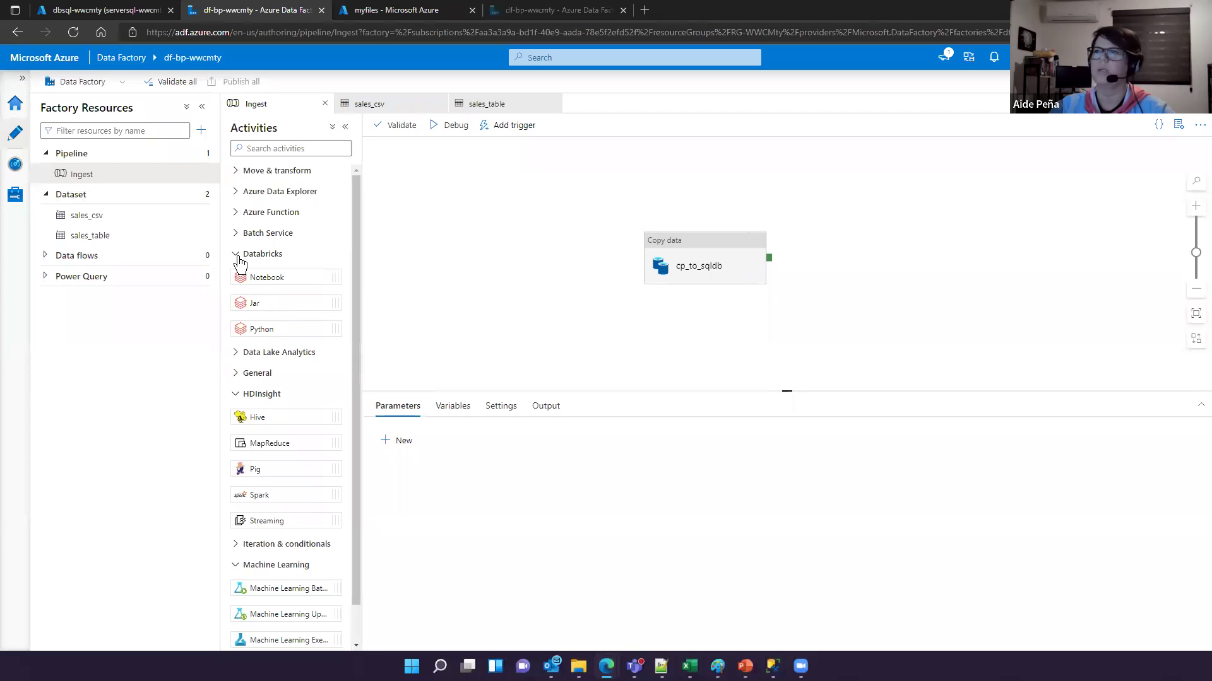
pyautogui.click(235, 170)
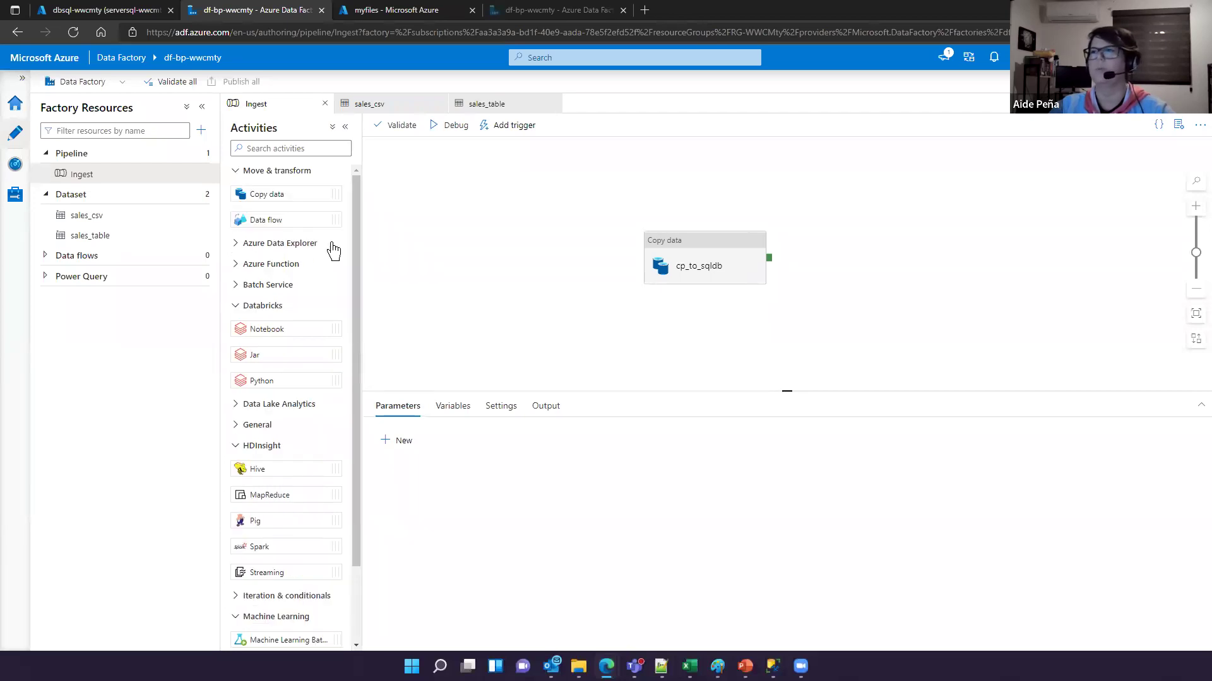
pyautogui.scroll(-2, 235, 379)
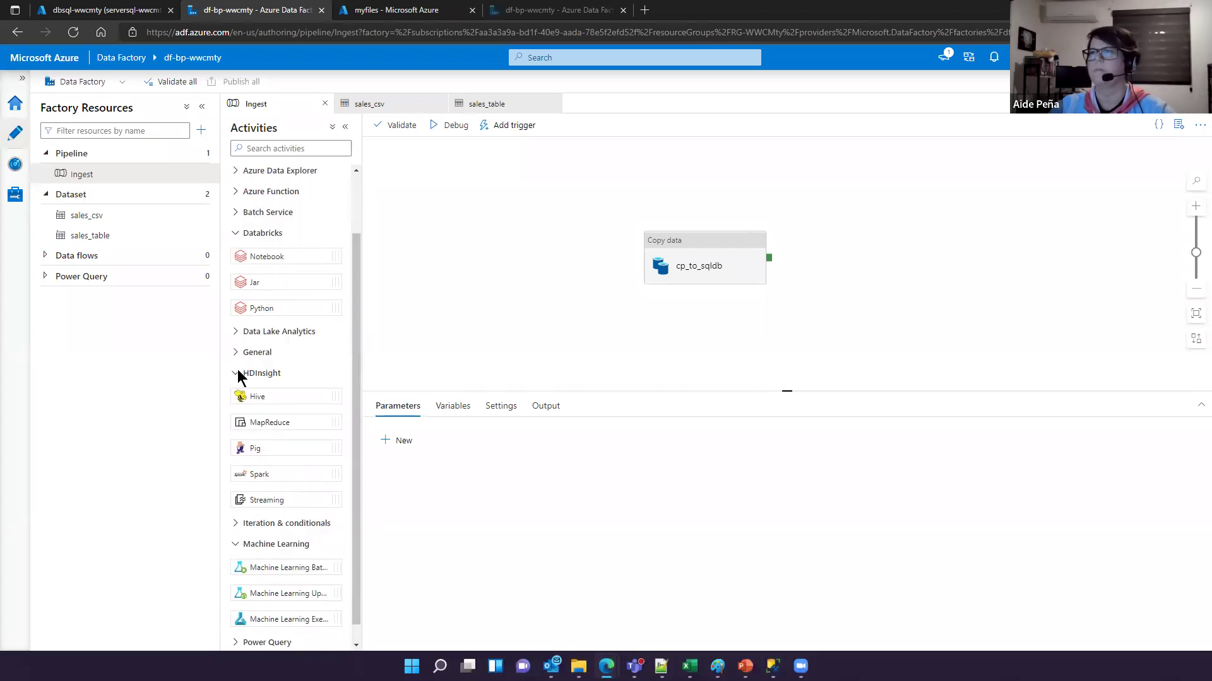
pyautogui.click(237, 353)
pyautogui.scroll(-5, 238, 357)
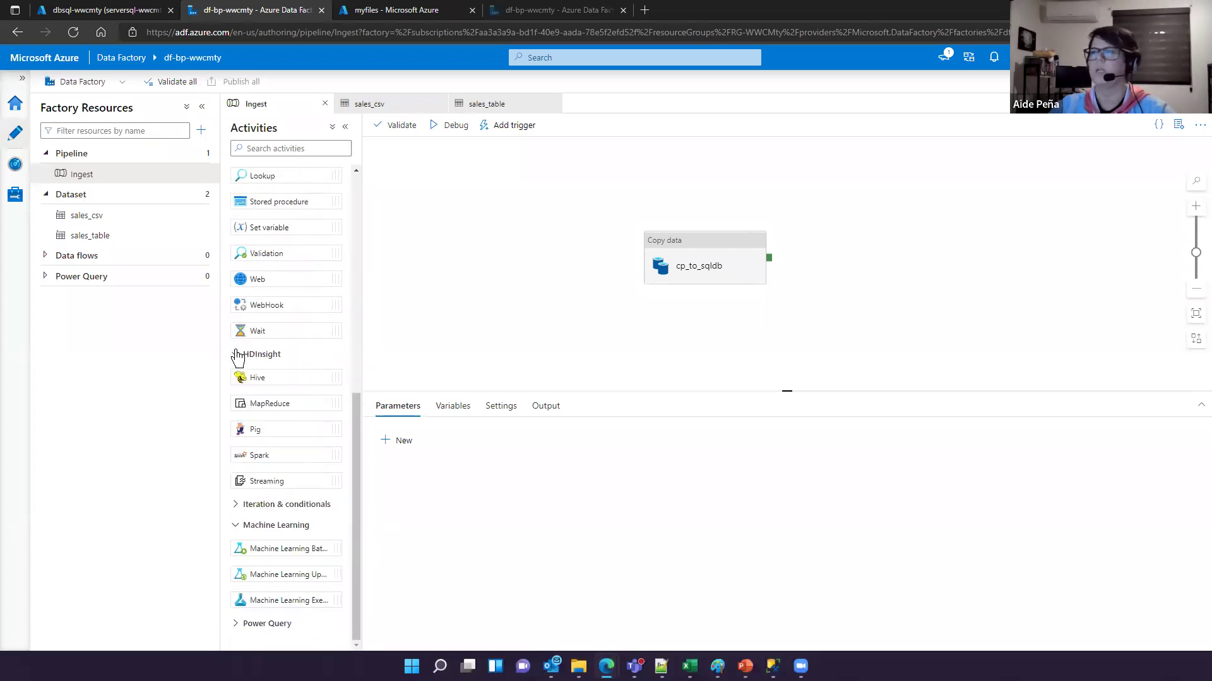
pyautogui.scroll(6, 238, 357)
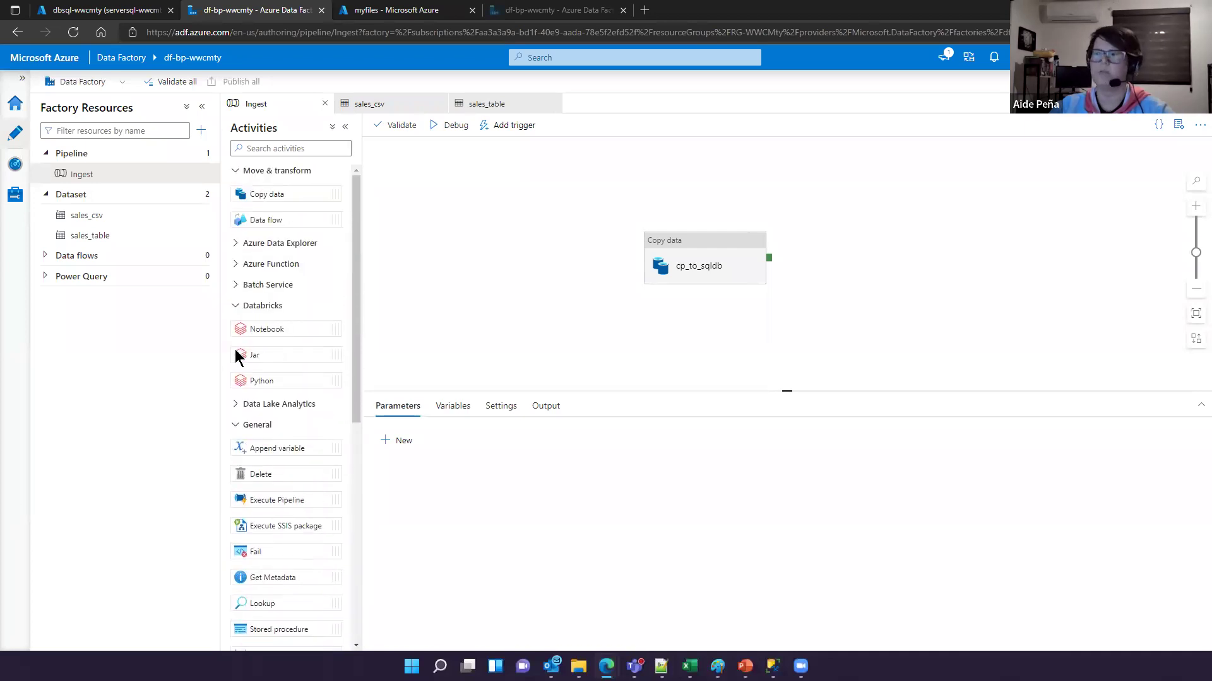
# Step: Collapse the Databricks, General, HDInsight, Move & transform and Machine Learning categories again
pyautogui.click(238, 307)
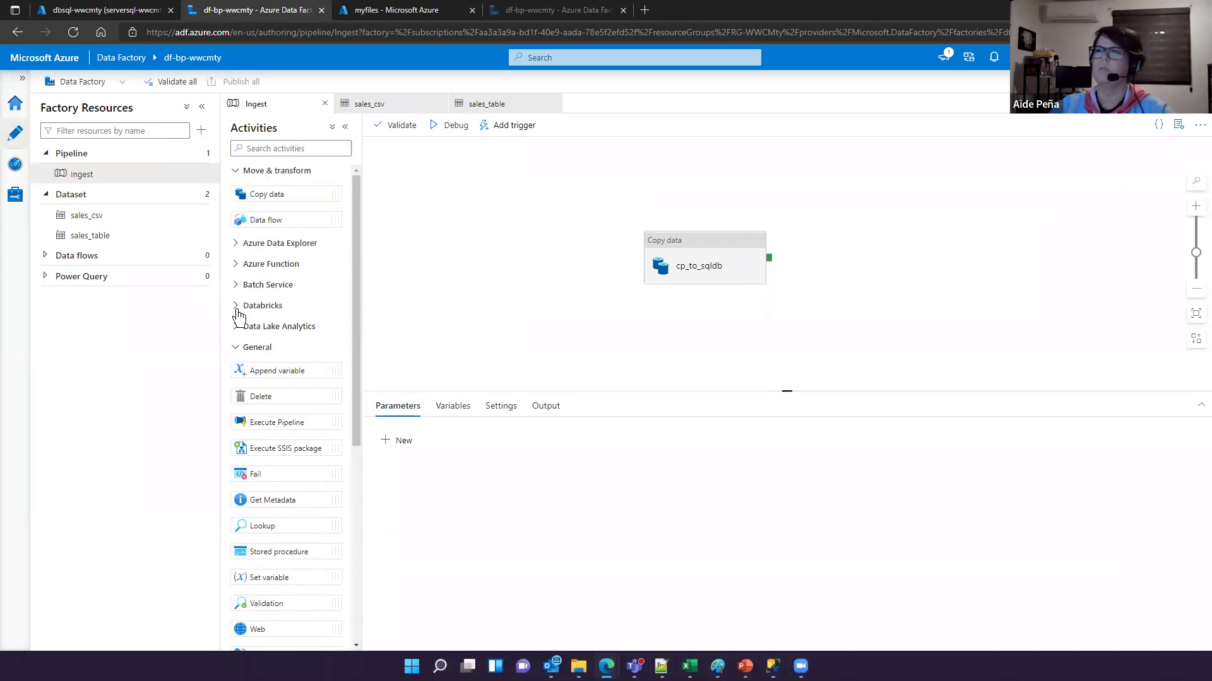
pyautogui.click(235, 347)
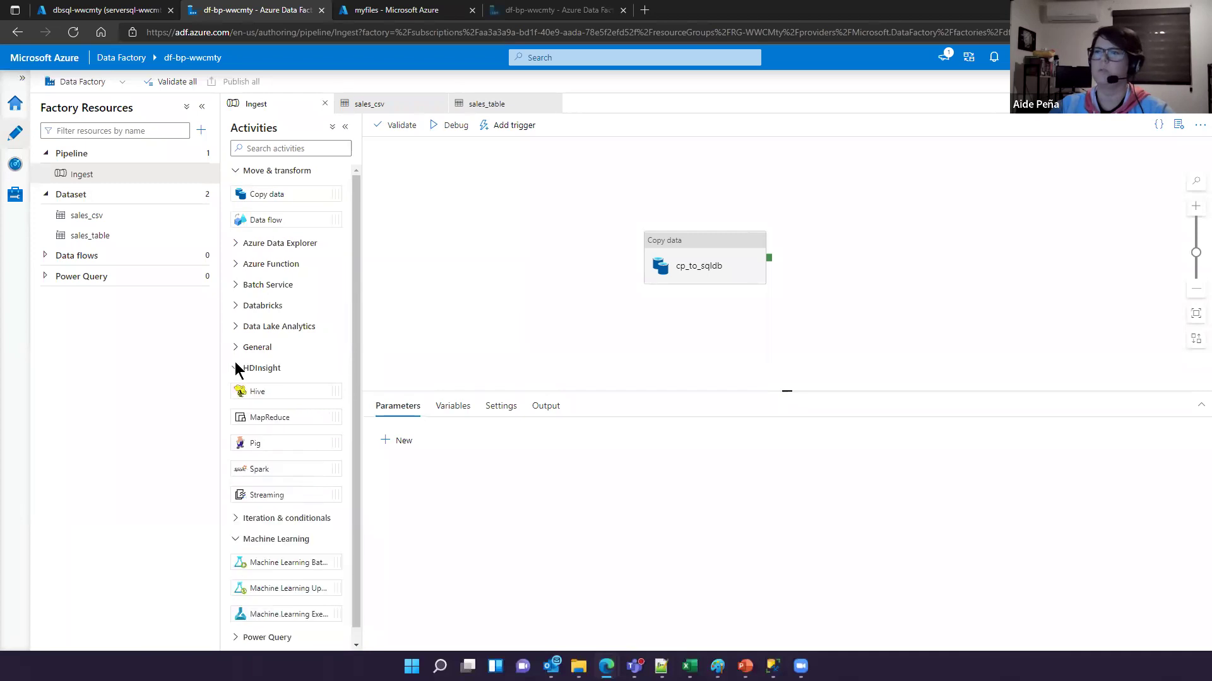
pyautogui.click(235, 368)
pyautogui.click(236, 171)
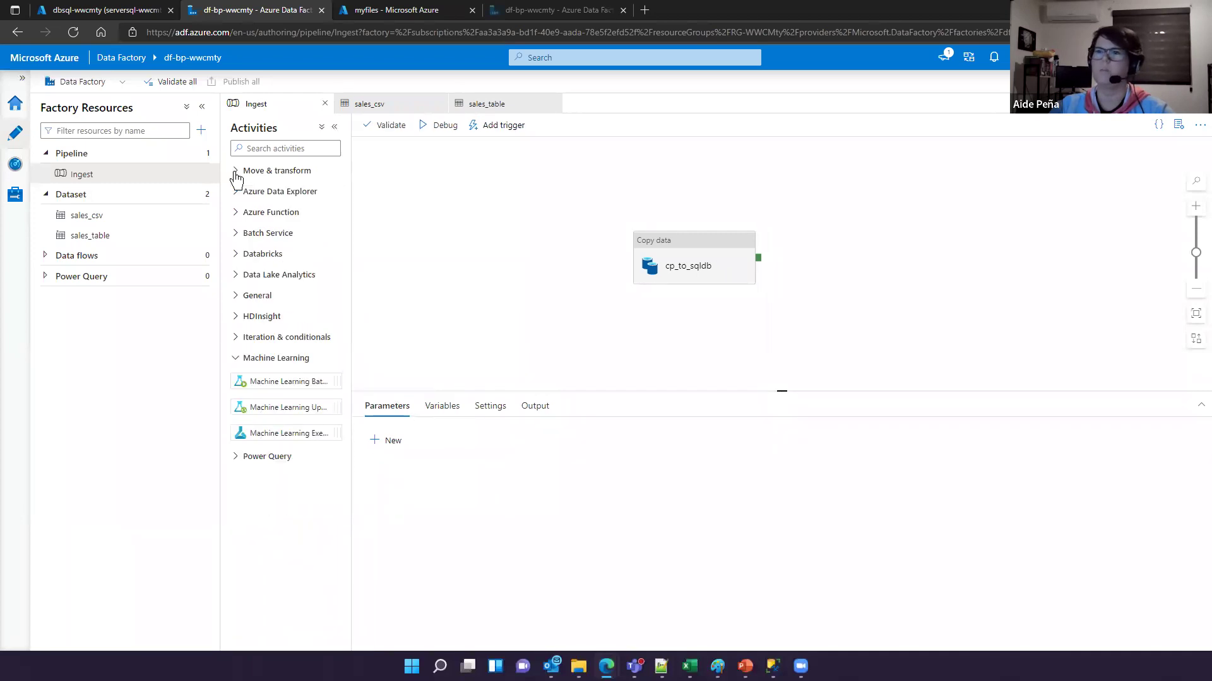
pyautogui.click(234, 359)
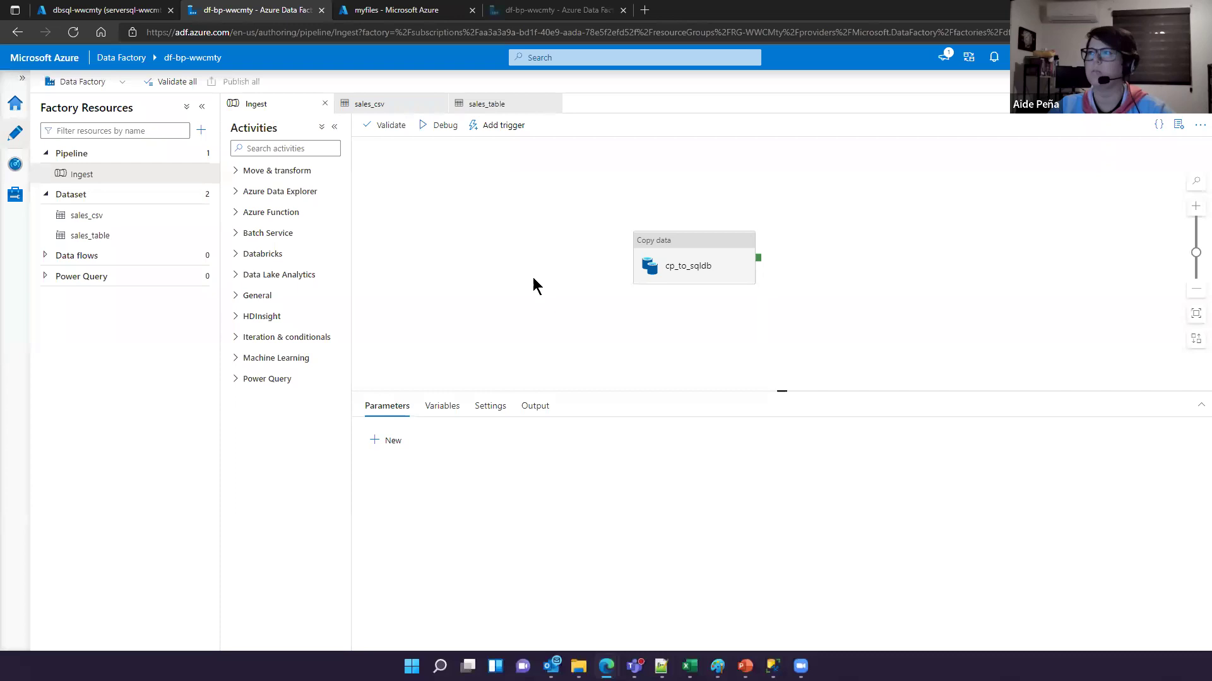
# Step: Debug the Ingest pipeline and refresh until cp_to_sqldb shows Succeeded in 00:00:08
pyautogui.click(698, 239)
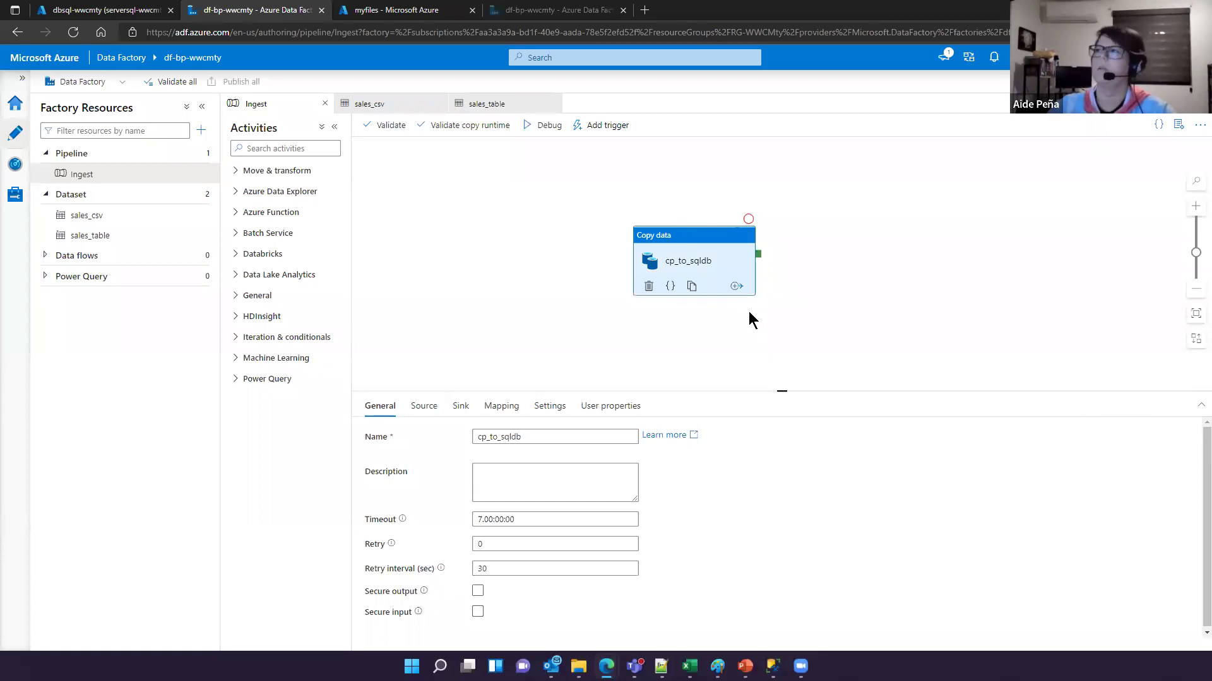
pyautogui.click(534, 126)
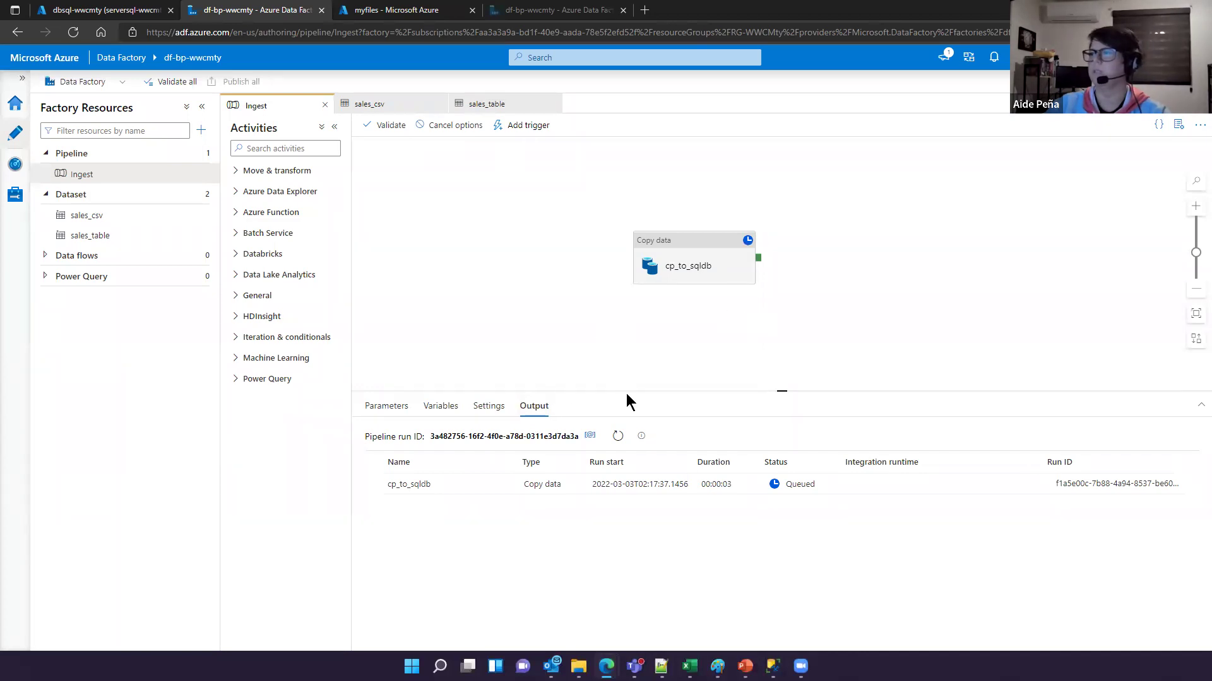
pyautogui.click(615, 436)
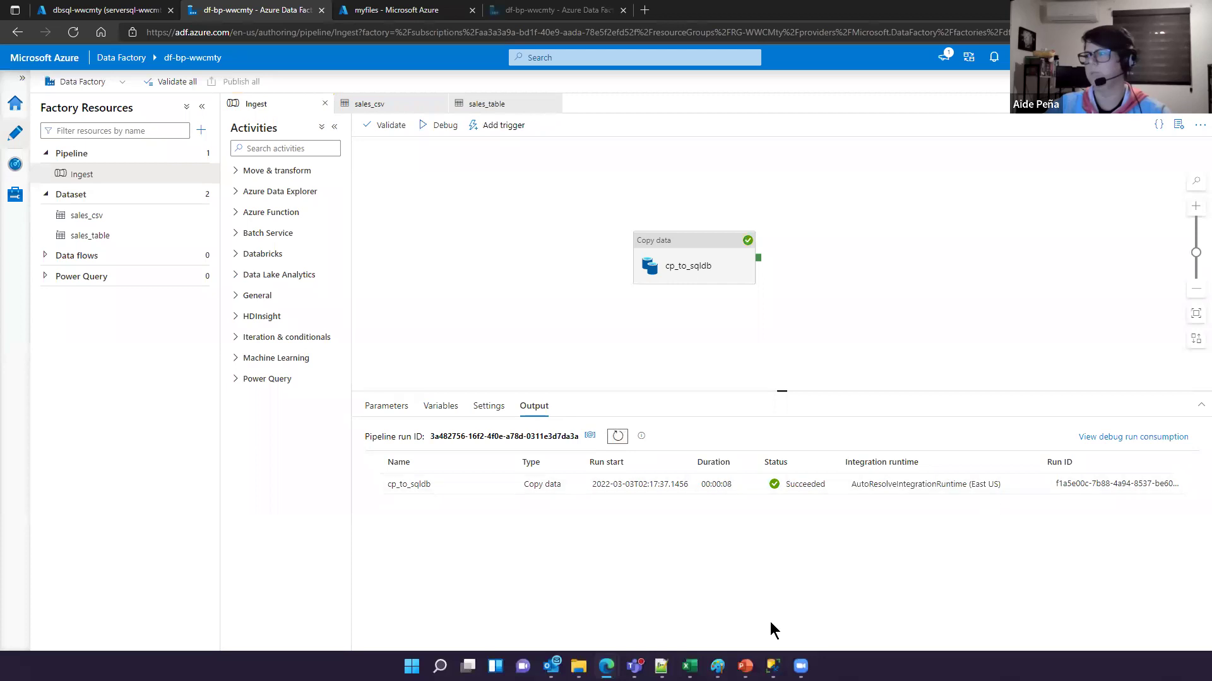
pyautogui.moveTo(742, 459); pyautogui.dragTo(826, 494)
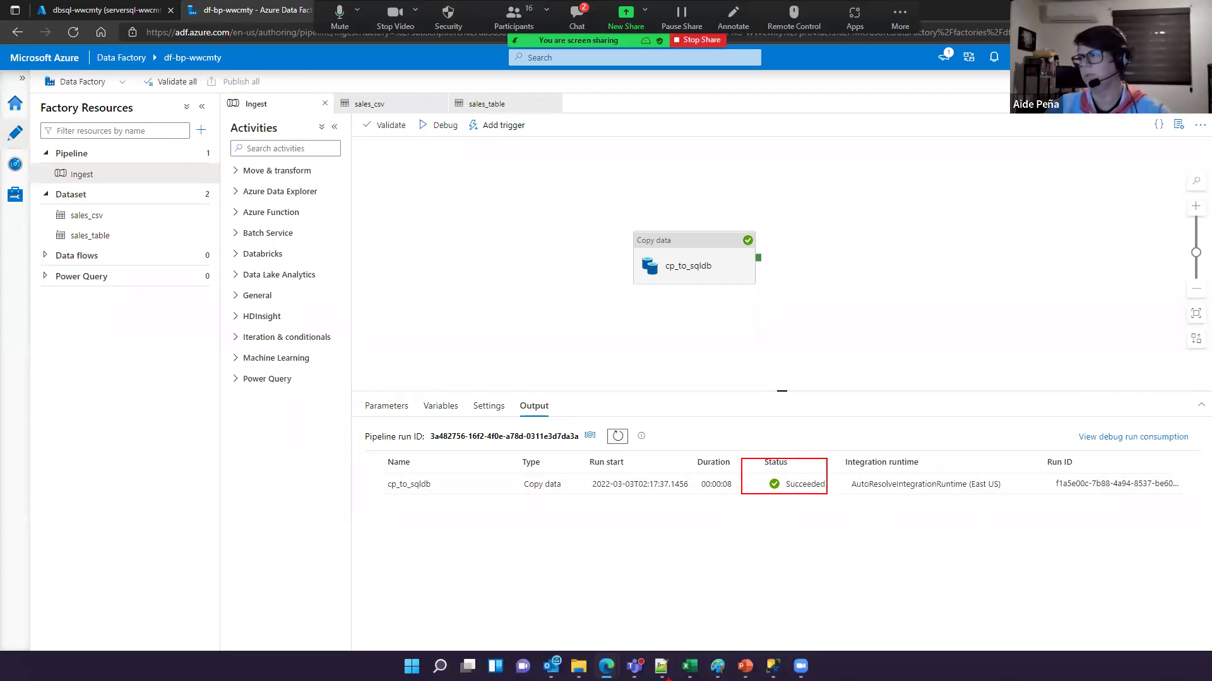
pyautogui.moveTo(661, 666)
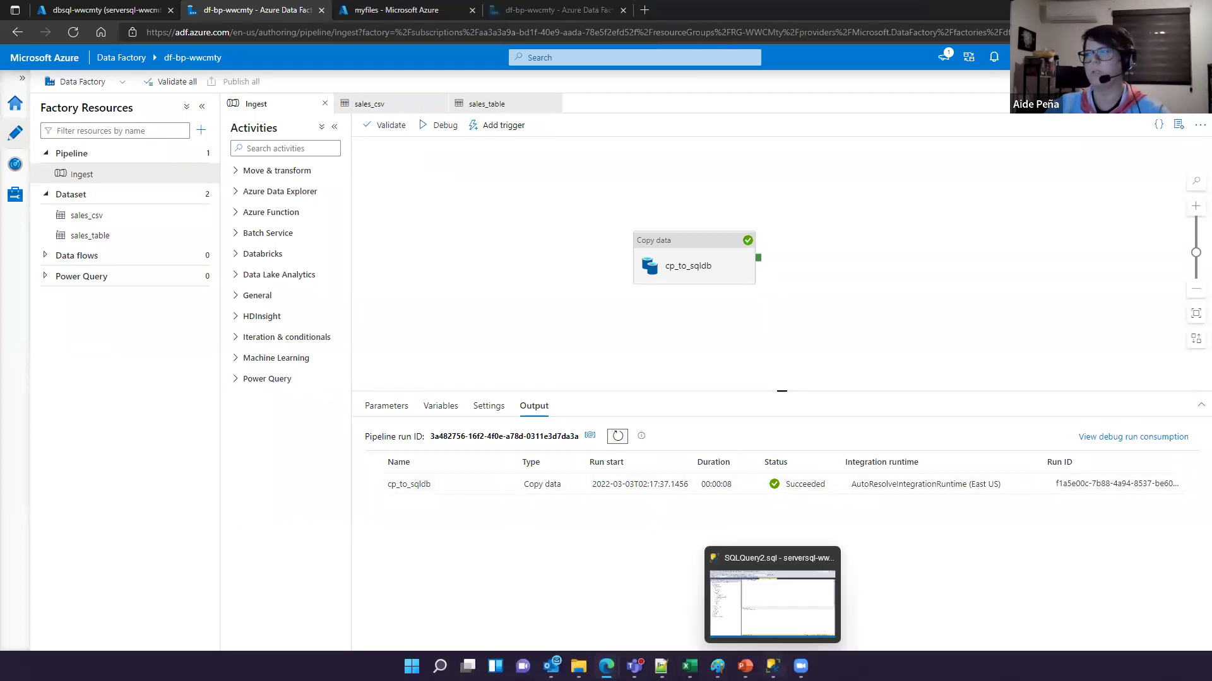
# Step: In SSMS, execute SELECT * FROM sales and verify the Results grid shows 6 rows
pyautogui.click(773, 666)
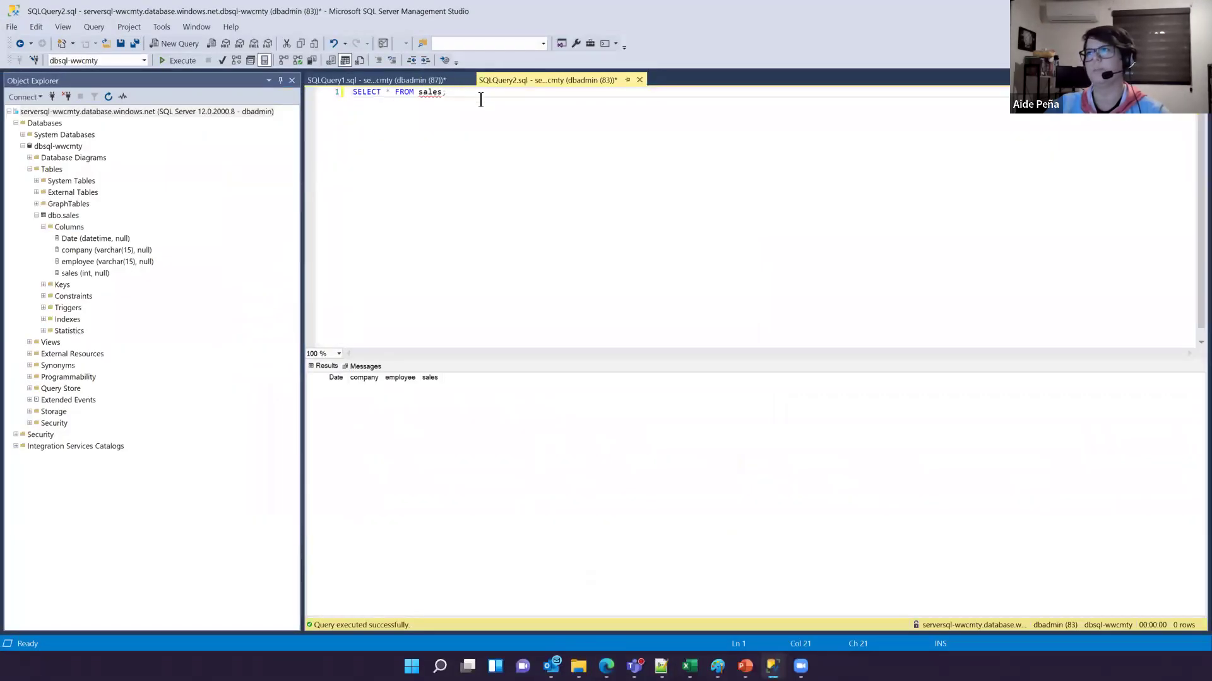
pyautogui.click(178, 61)
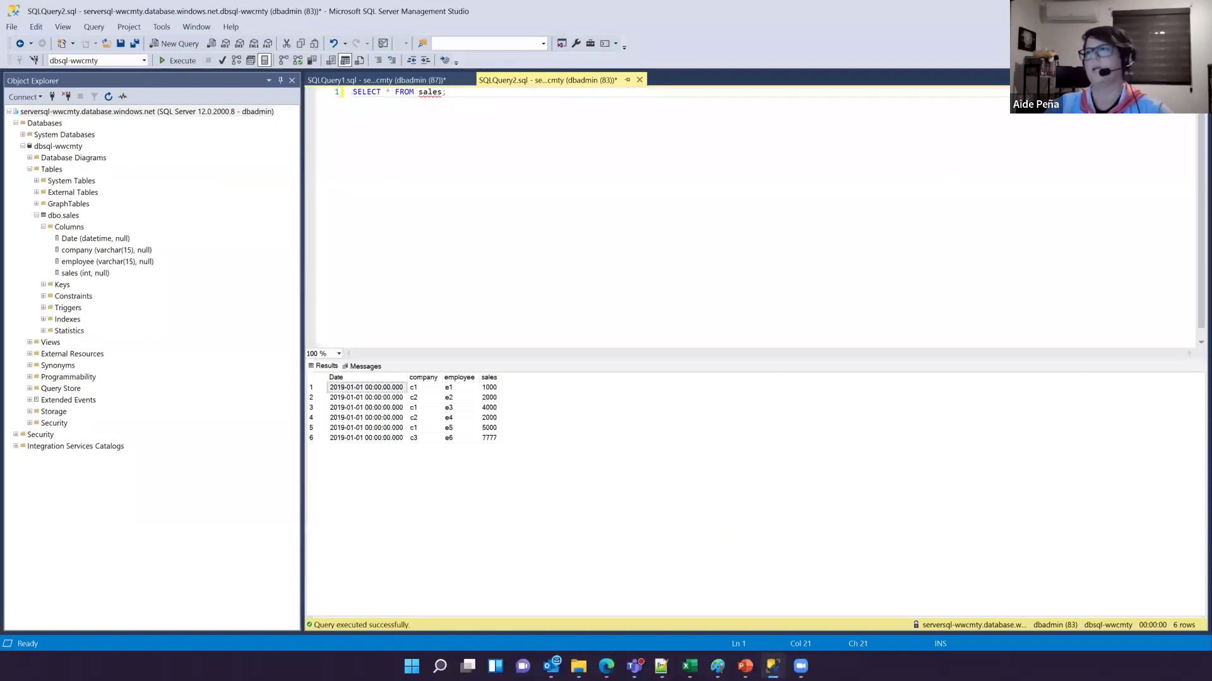
pyautogui.moveTo(321, 366); pyautogui.dragTo(529, 444)
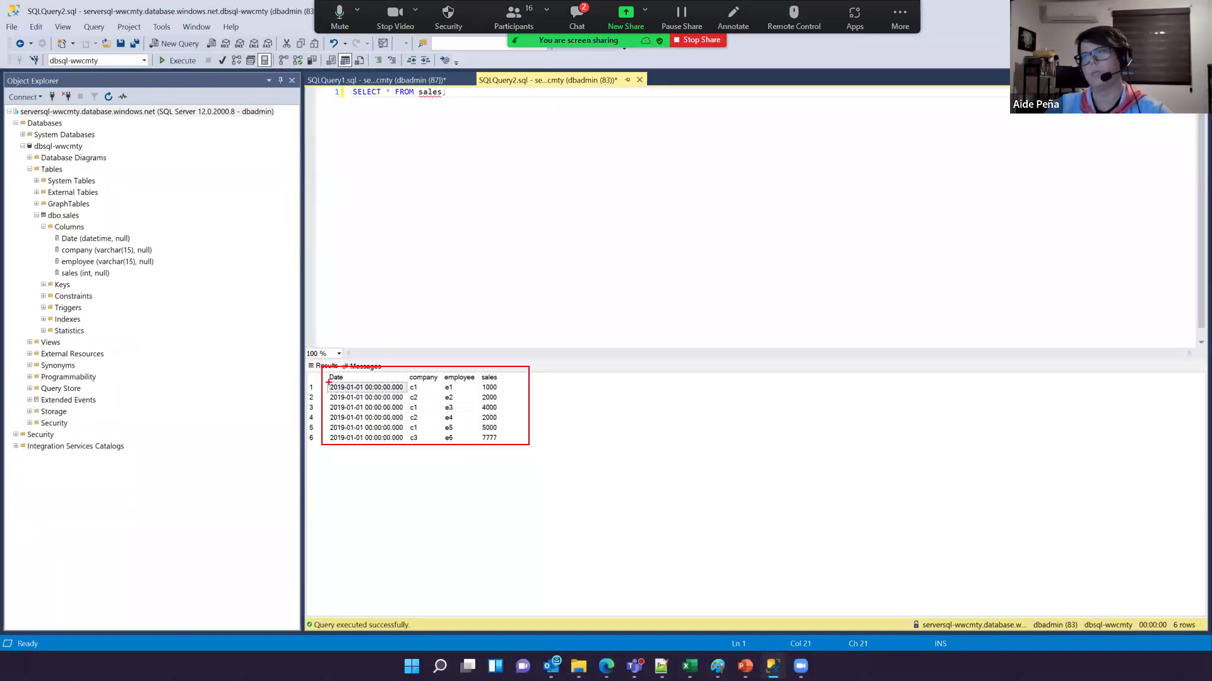
pyautogui.moveTo(324, 371); pyautogui.dragTo(511, 381)
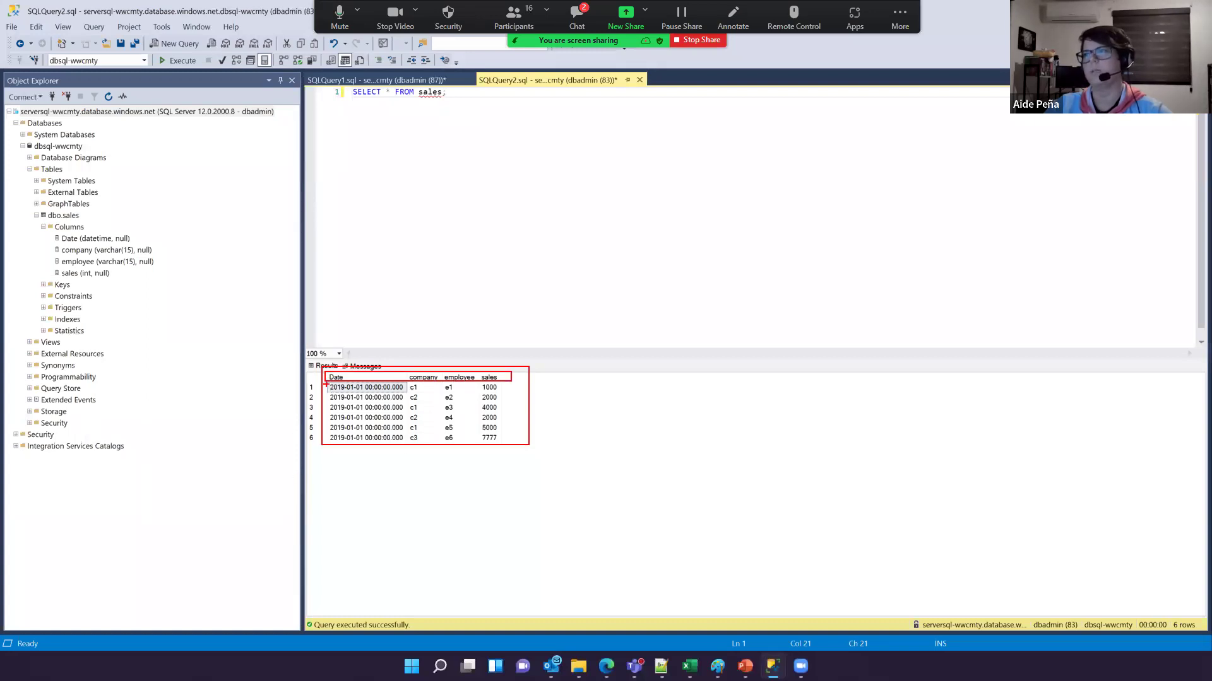
pyautogui.moveTo(326, 381)
pyautogui.mouseDown()
pyautogui.moveTo(360, 431)
pyautogui.moveTo(513, 443)
pyautogui.mouseUp()
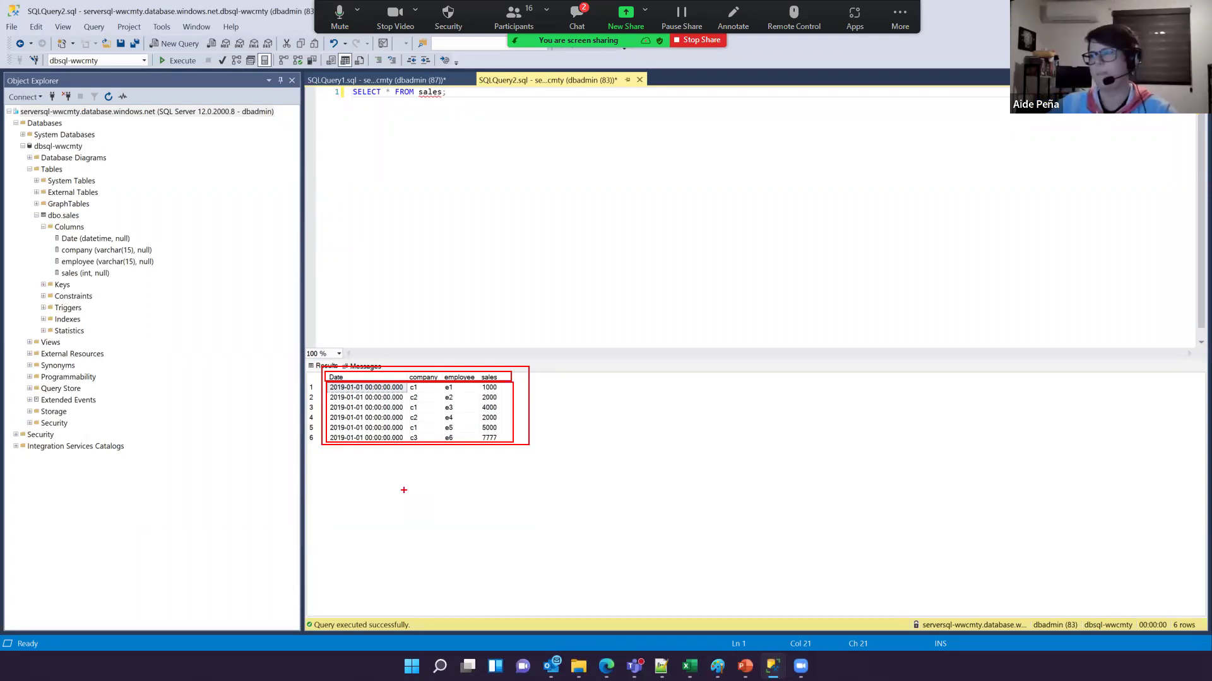
pyautogui.press('Escape')
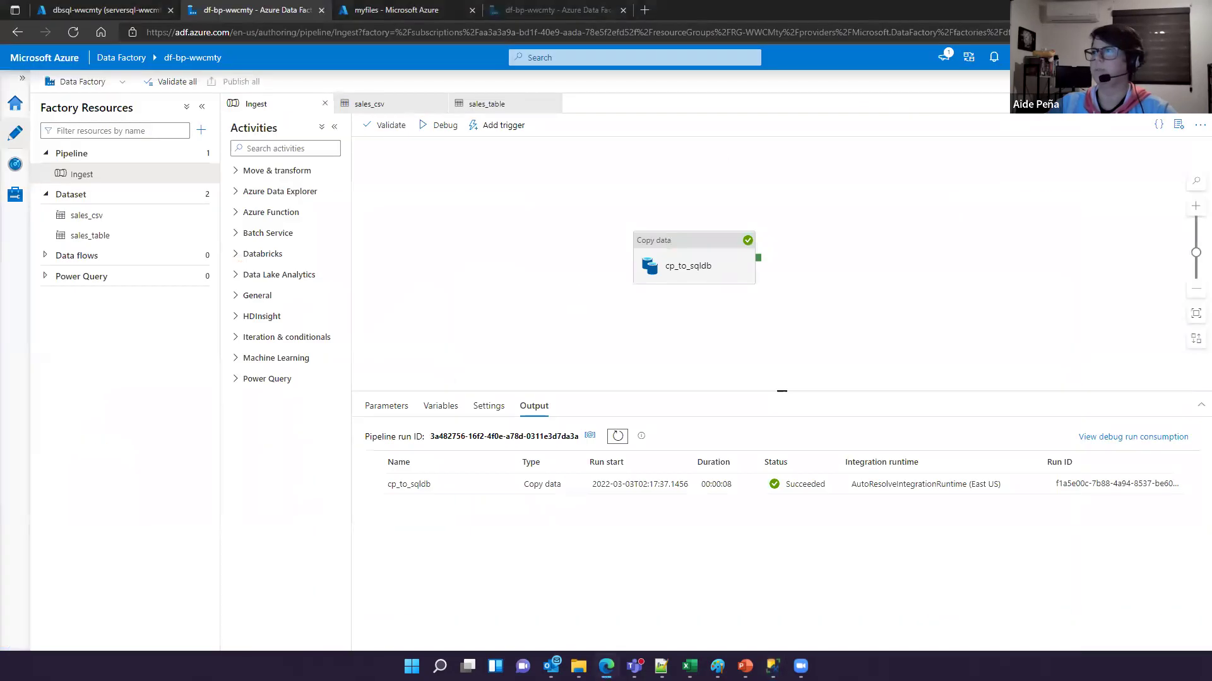
# Step: Switch between the Data Factory pipeline canvas and the SSMS sales query results
pyautogui.moveTo(720, 350); pyautogui.dragTo(718, 331)
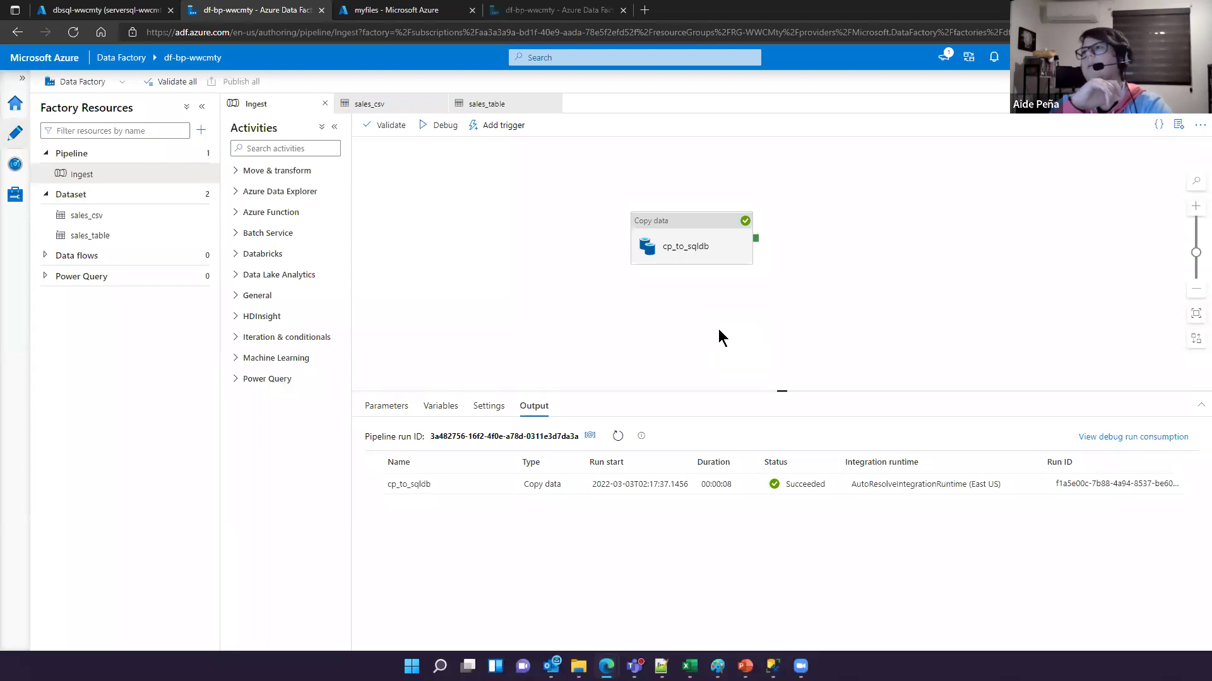
pyautogui.hotkey('alt', 'Tab')
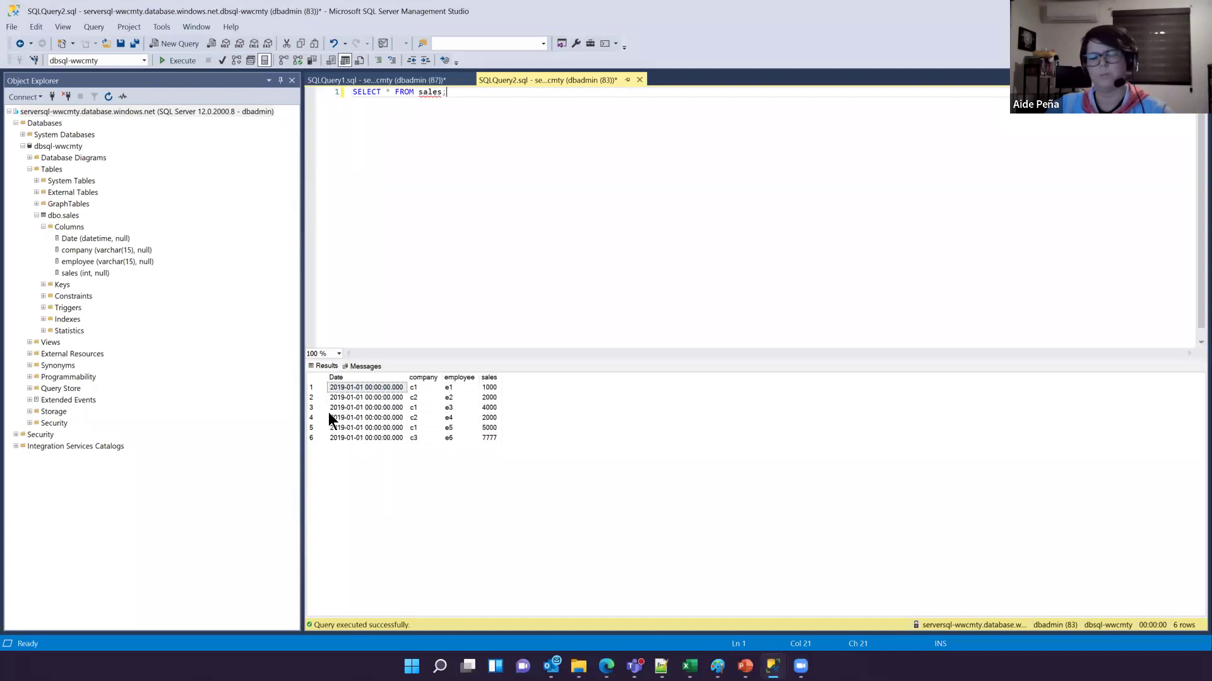
pyautogui.hotkey('alt', 'Tab')
pyautogui.moveTo(648, 321); pyautogui.dragTo(620, 342)
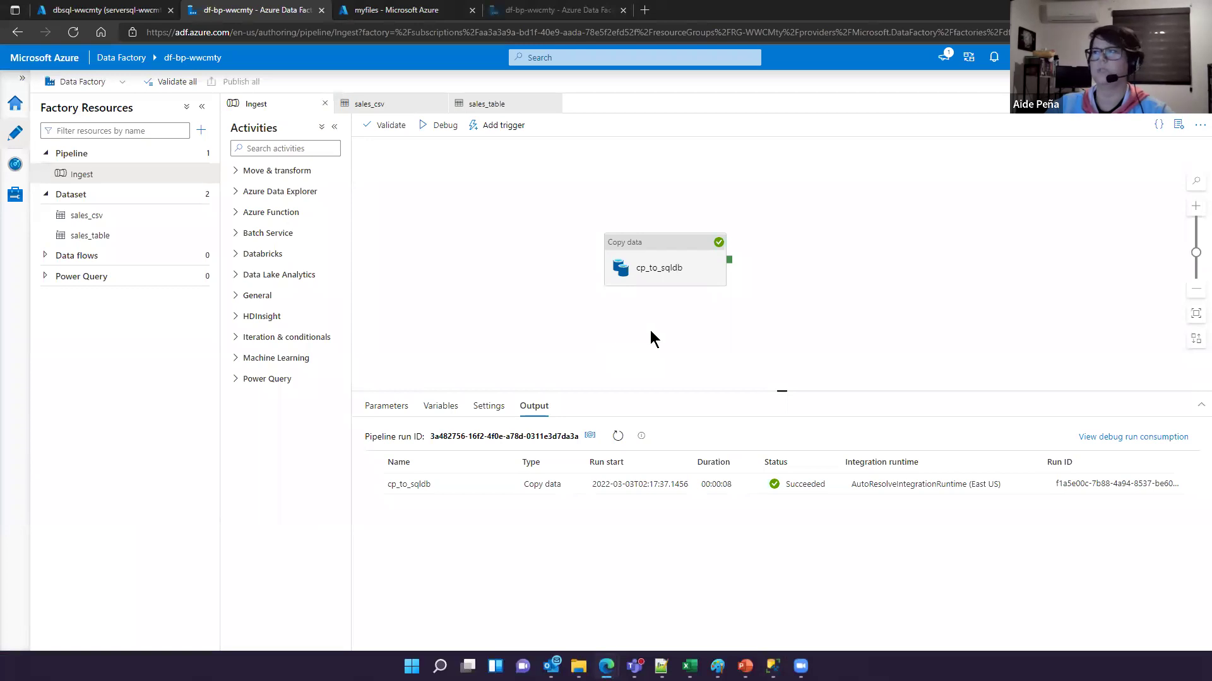
pyautogui.moveTo(651, 330); pyautogui.dragTo(631, 331)
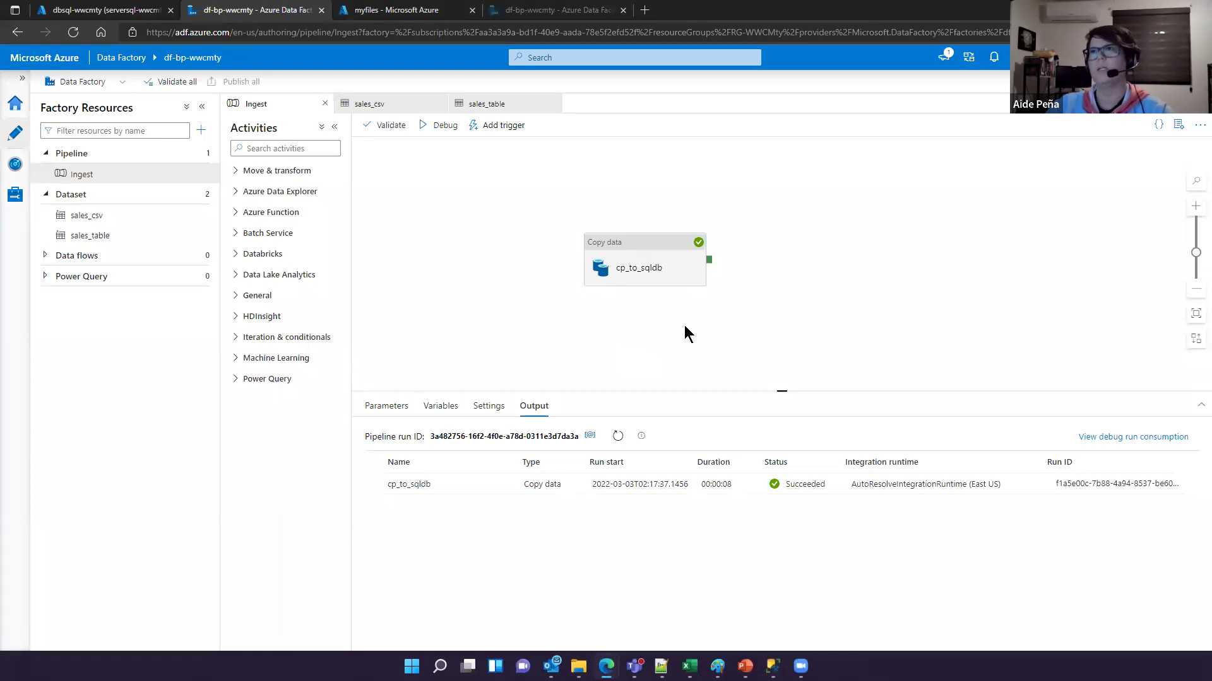
pyautogui.hotkey('alt', 'Tab')
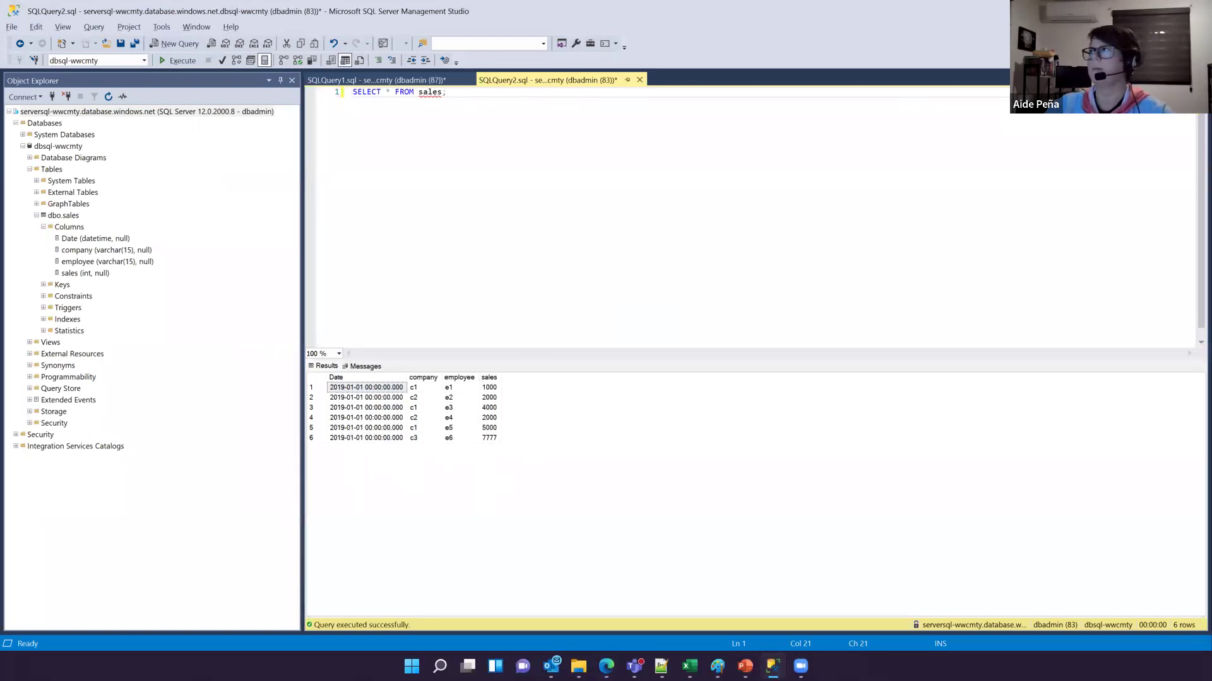
# Step: Bring the PowerPoint slide show forward from the taskbar and advance to the Q&A slide
pyautogui.click(772, 666)
pyautogui.moveTo(745, 666)
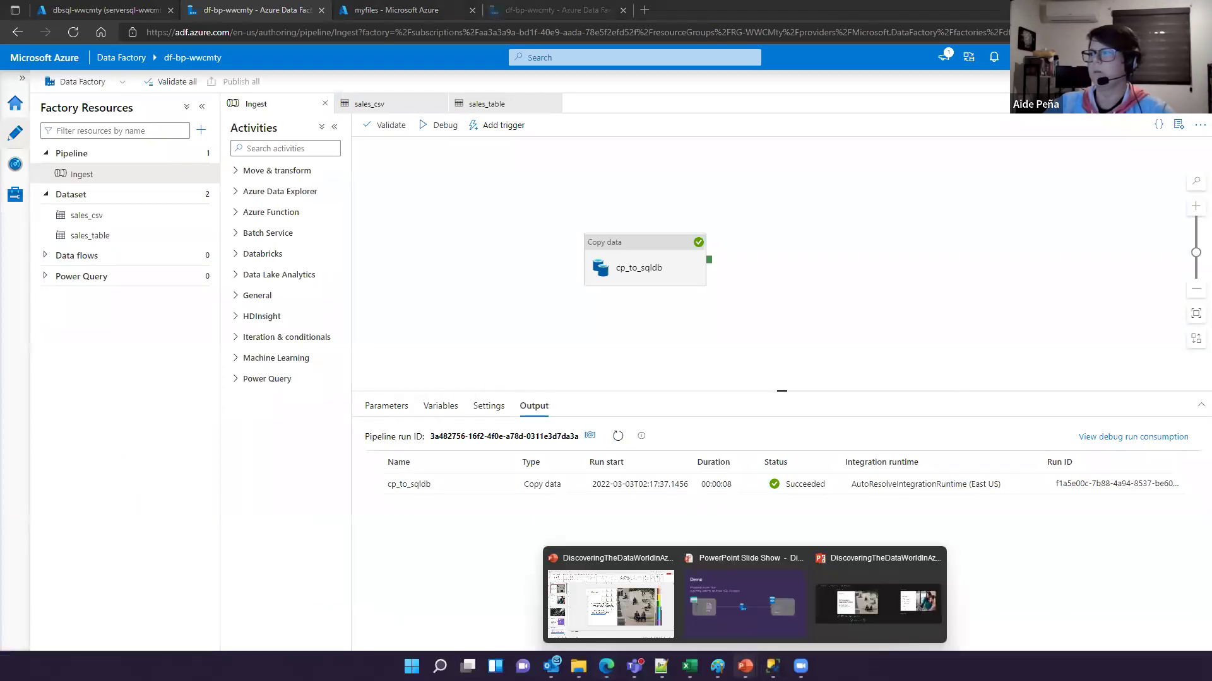
pyautogui.click(734, 615)
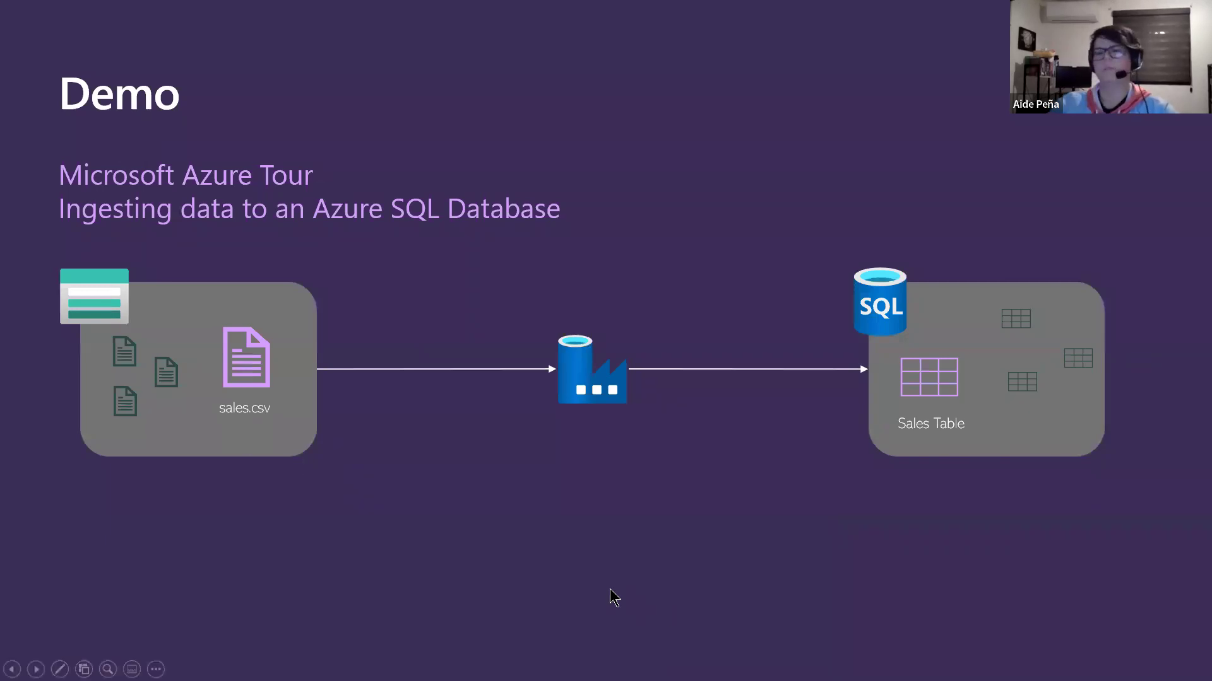
pyautogui.press('Right')
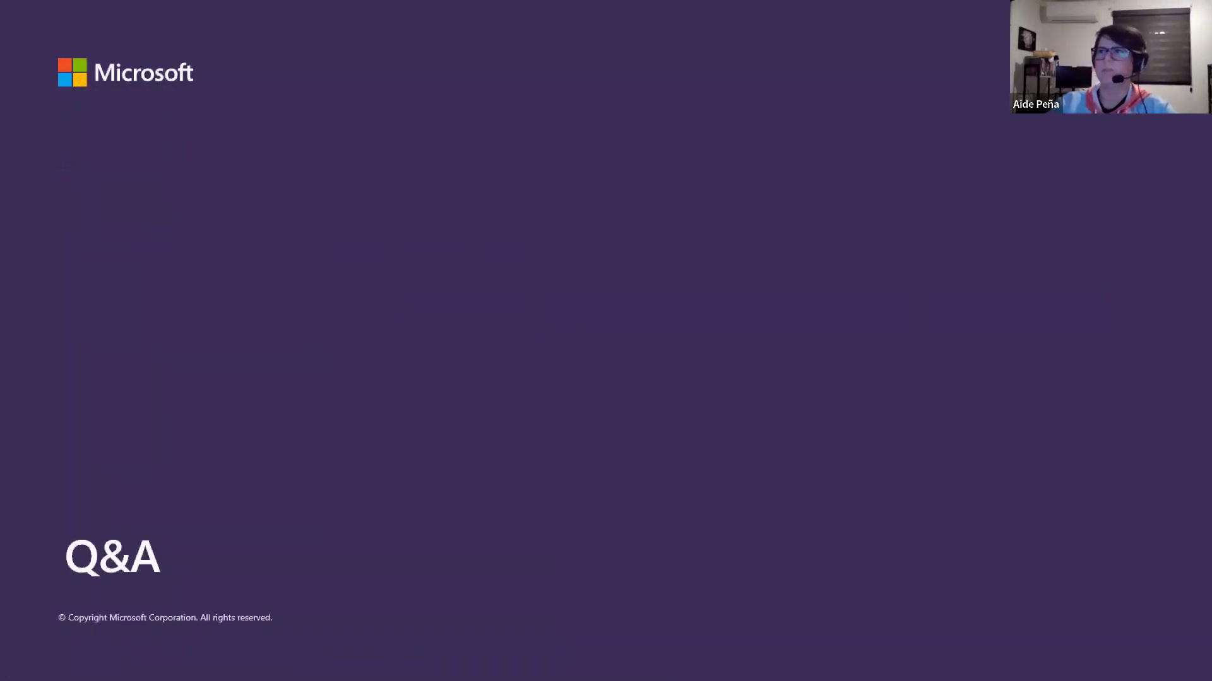